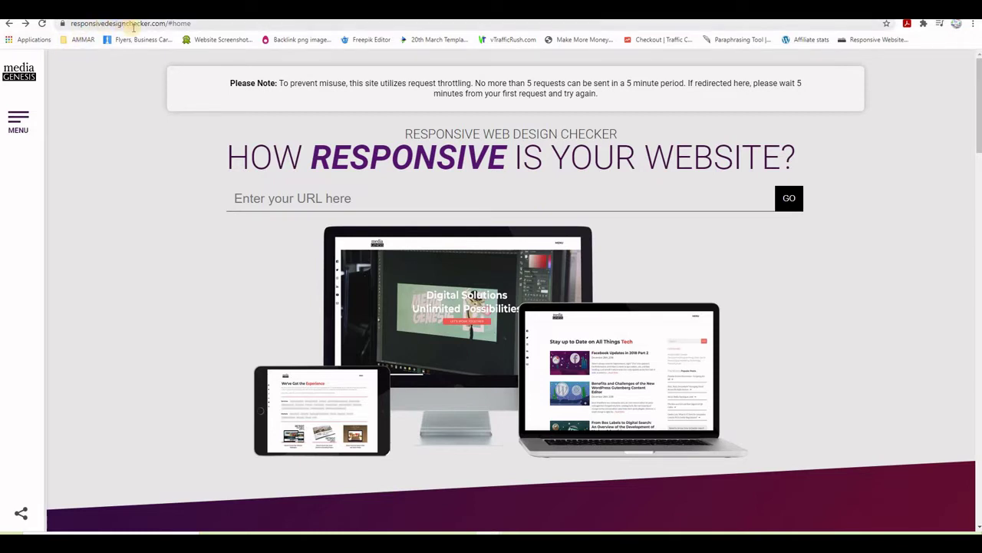
Step: Right-click the empty Responsive Design Checker URL field to paste the training site address
right_click(261, 198)
Step: Load howtowebwork.com/training and preview it at 23" 1920x1080 and 22" 1680x1050 desktop sizes
click(301, 282)
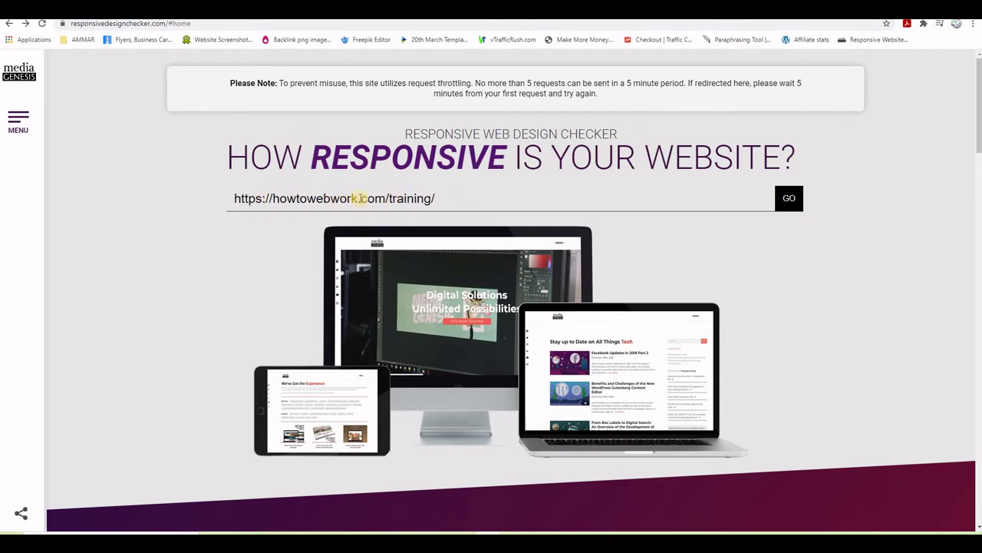
click(782, 199)
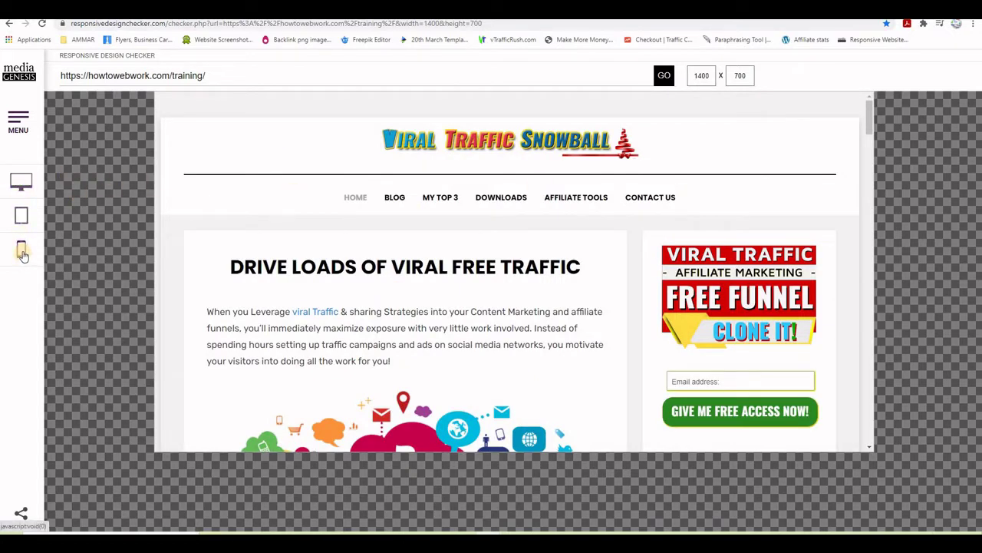
click(21, 183)
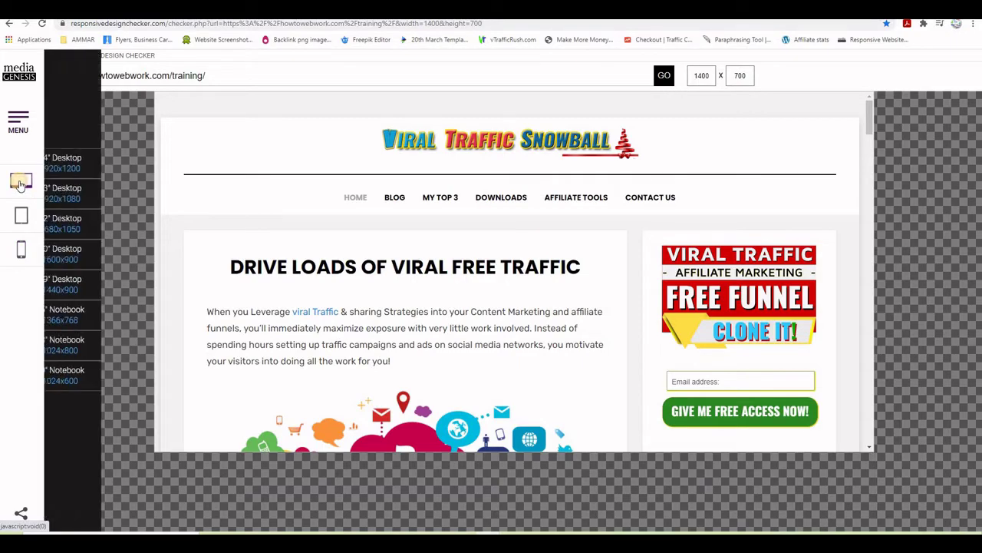
click(83, 196)
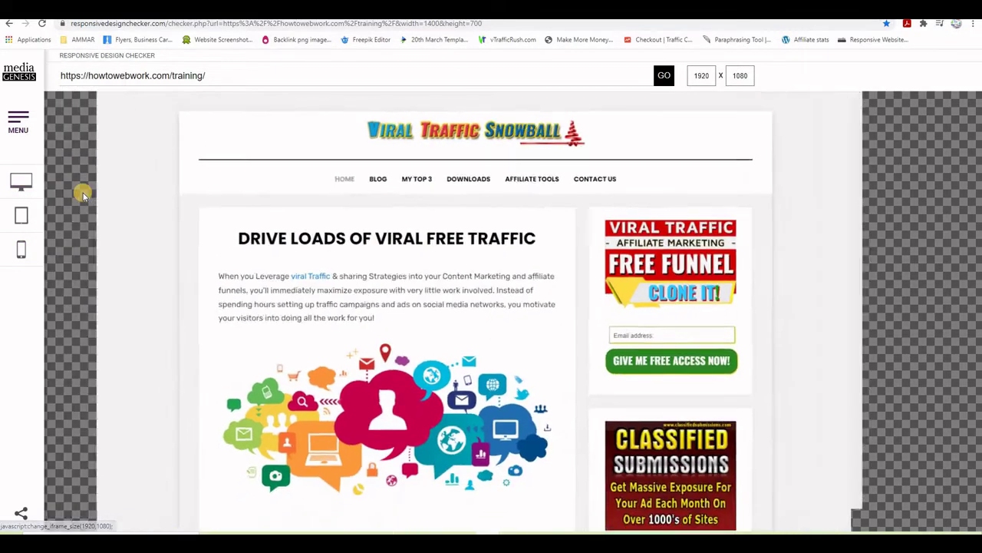
click(21, 184)
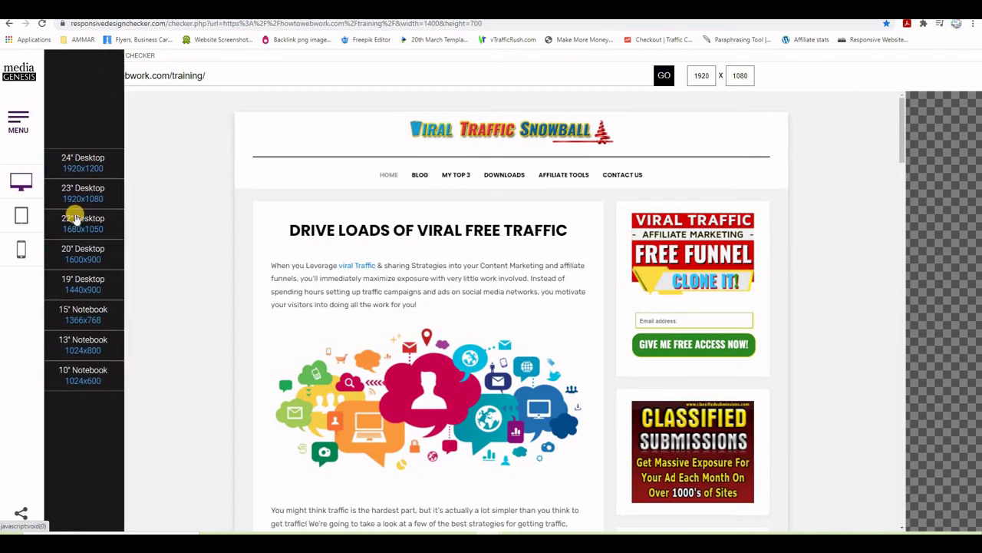
click(86, 221)
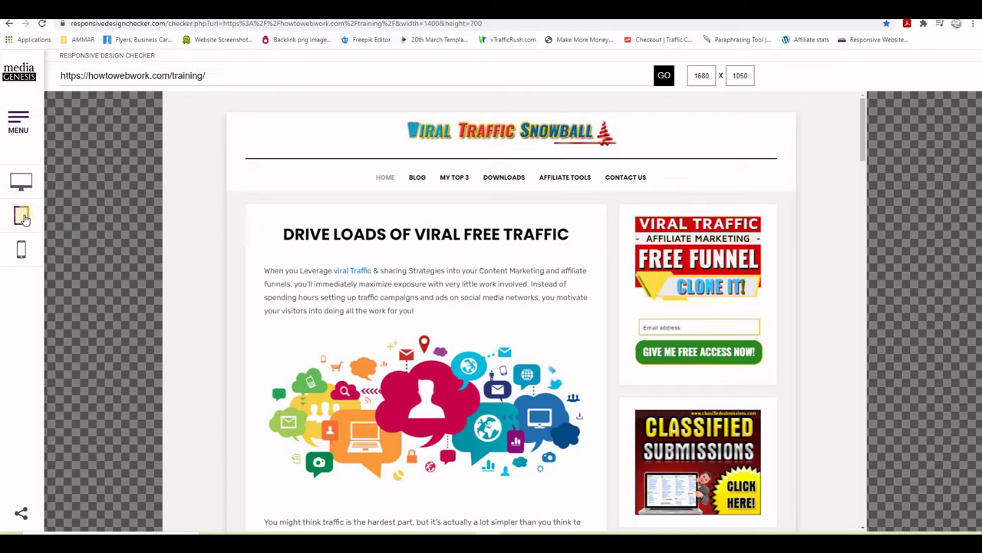
Step: Preview the site at Apple iPad Retina 768x1024 and scroll through the page
click(22, 218)
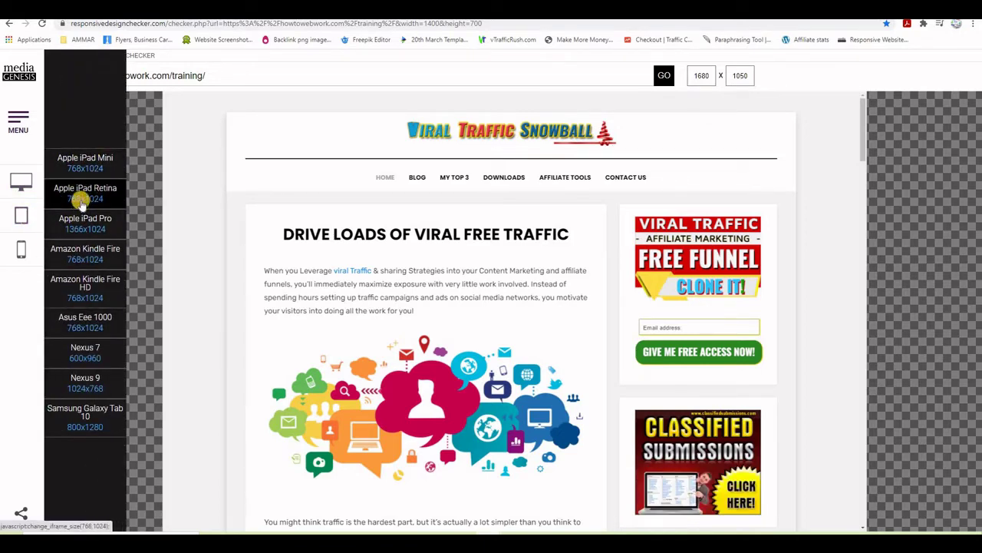
click(81, 198)
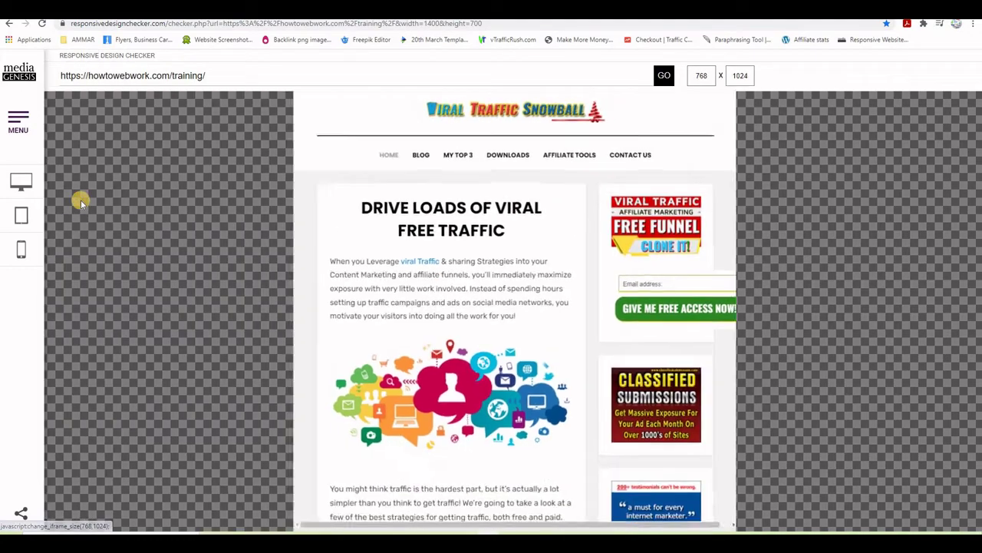
scroll(553, 268, down, 10)
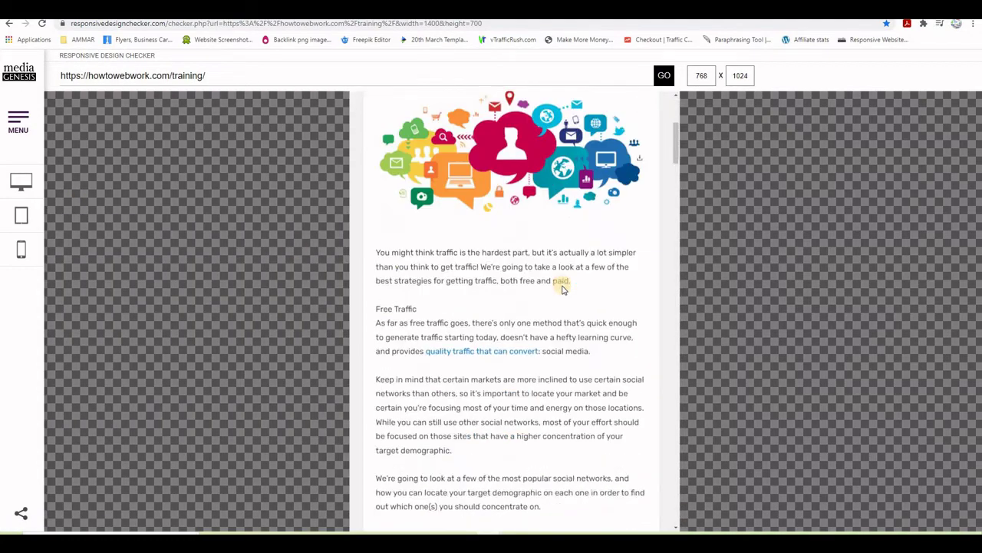
scroll(562, 290, up, 12)
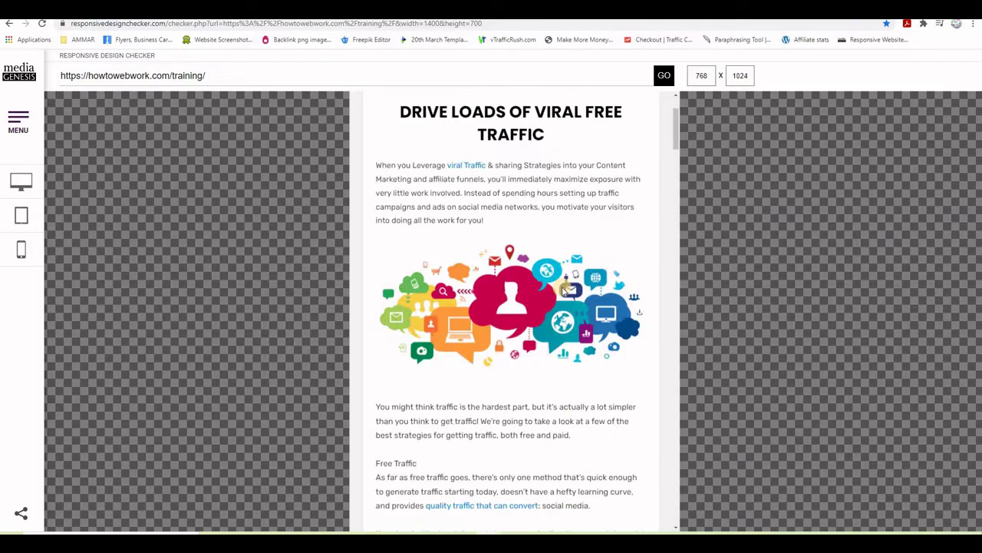
scroll(562, 290, down, 5)
scroll(562, 290, down, 15)
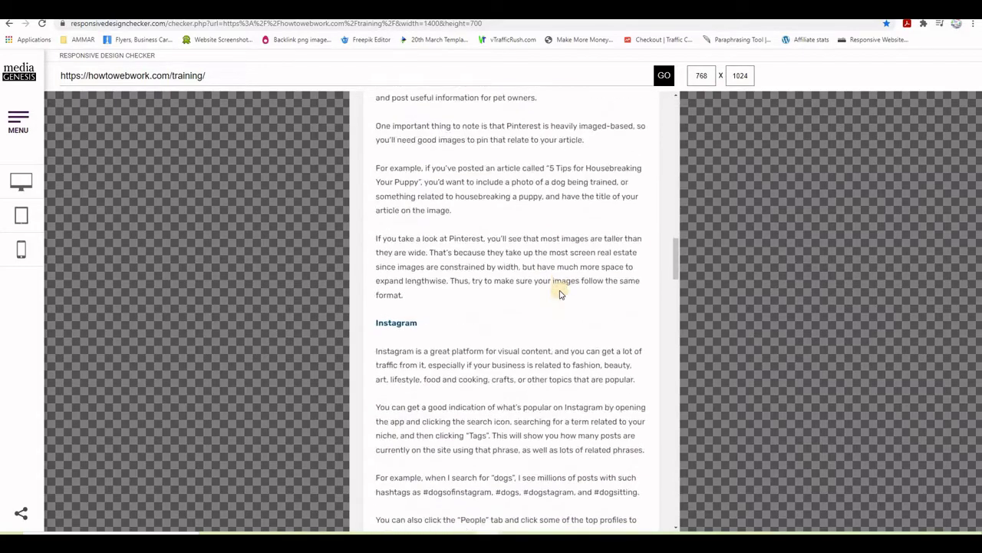
scroll(555, 287, down, 3)
scroll(554, 287, up, 10)
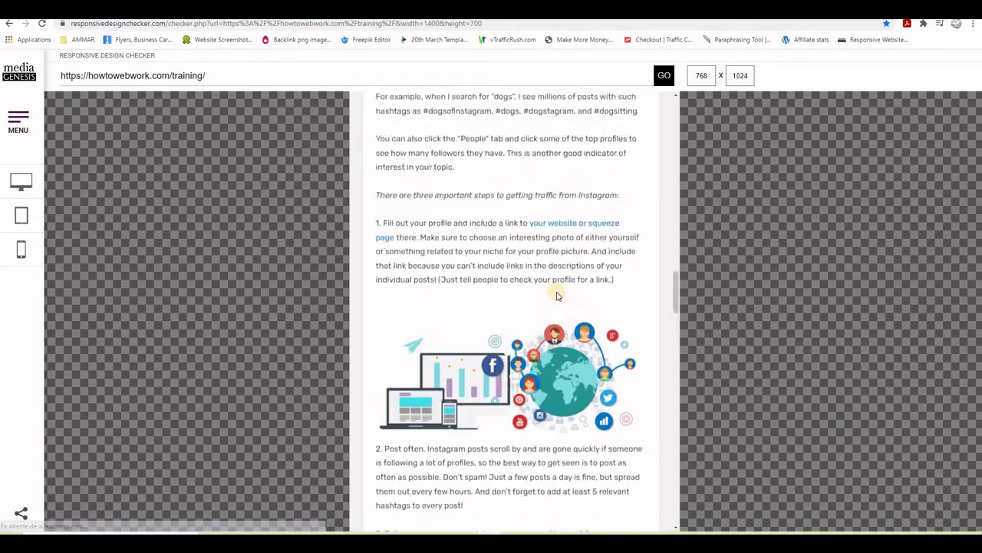
click(25, 251)
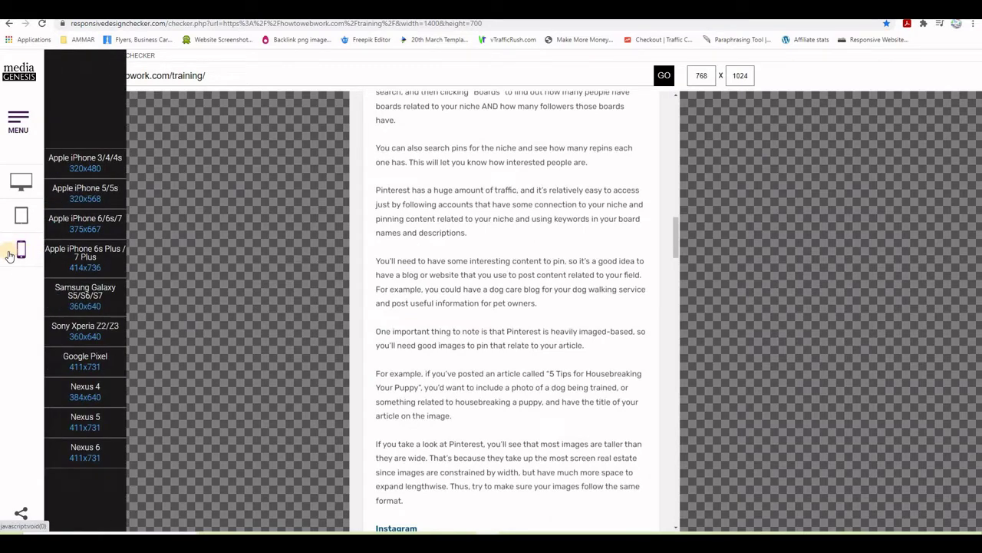
Step: Switch the preview to iPhone 6s Plus 414x736 and open the site's BLOG page from MENU
click(84, 254)
scroll(533, 292, up, 15)
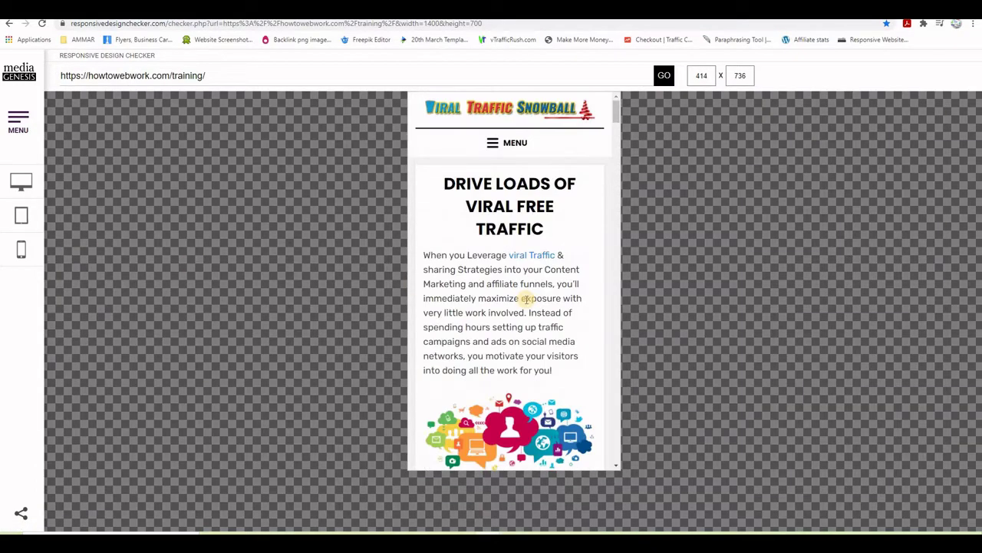
click(492, 147)
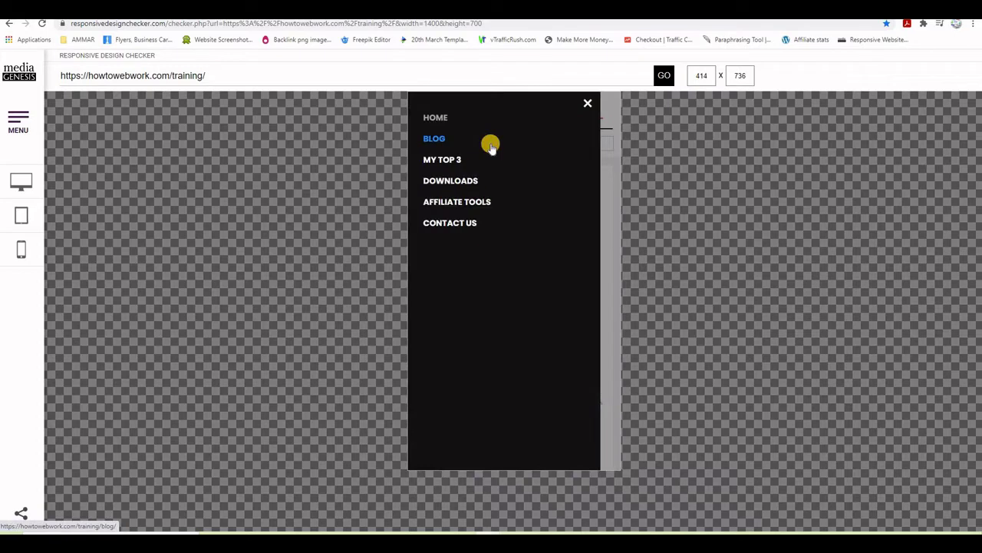
click(498, 149)
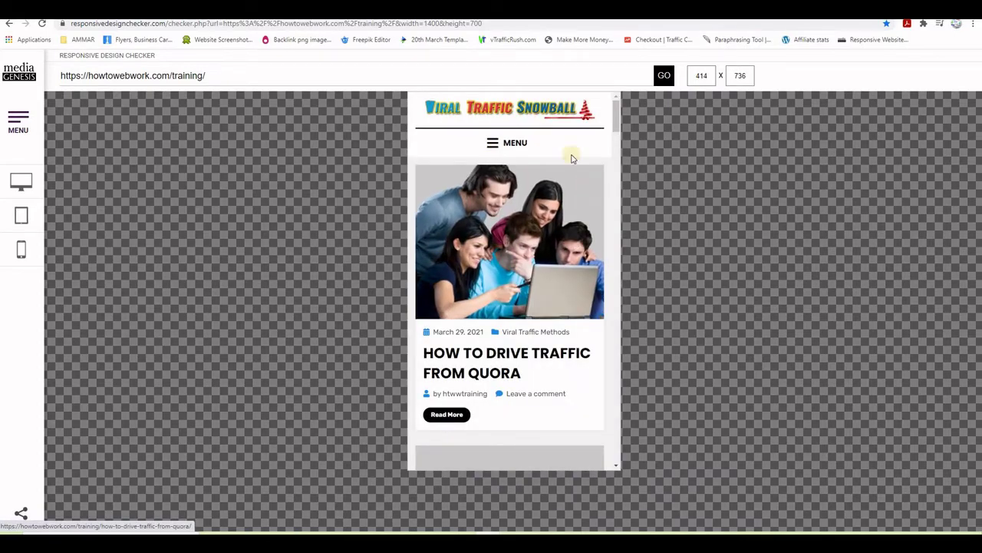
scroll(540, 260, down, 7)
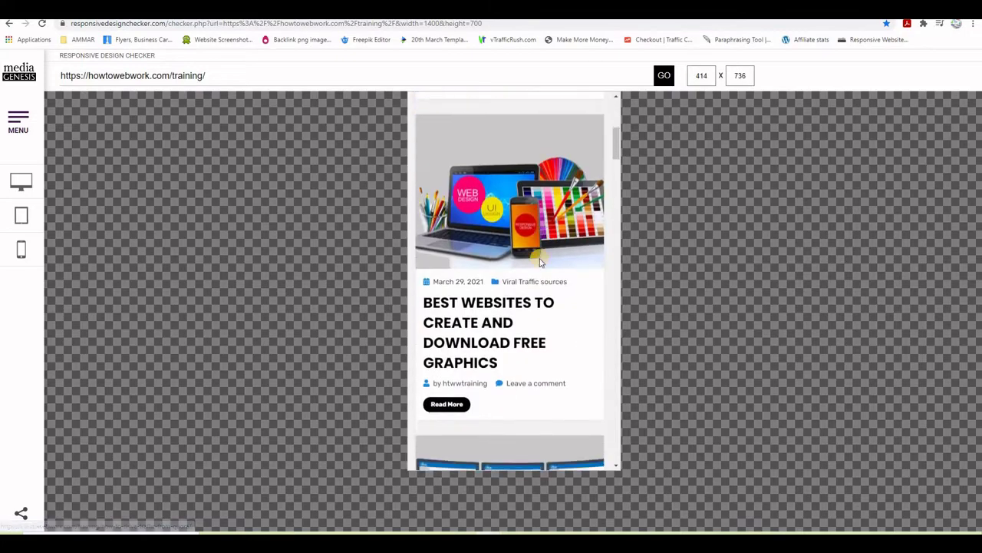
scroll(540, 261, up, 3)
scroll(540, 261, down, 8)
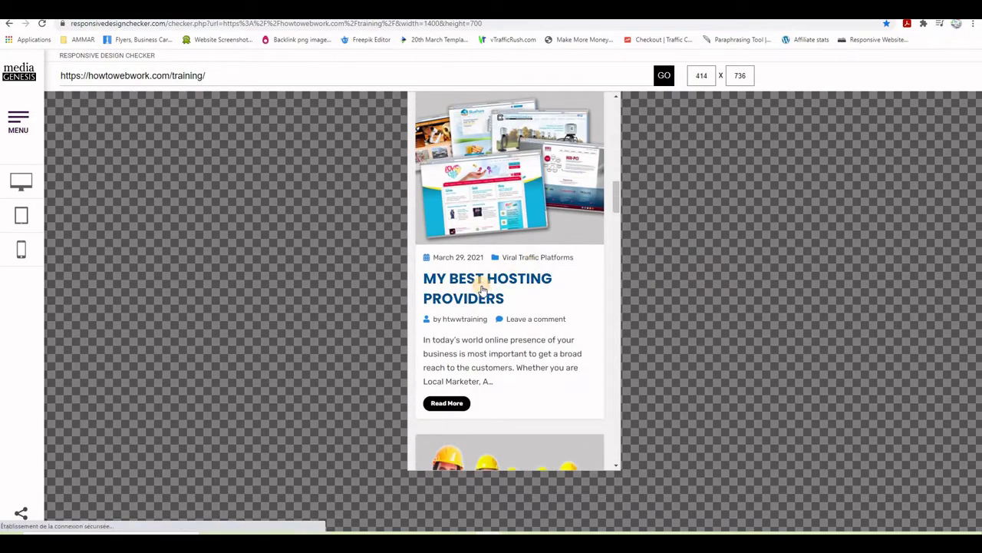
Step: Open the My Best Hosting Providers post and scroll through it
click(483, 287)
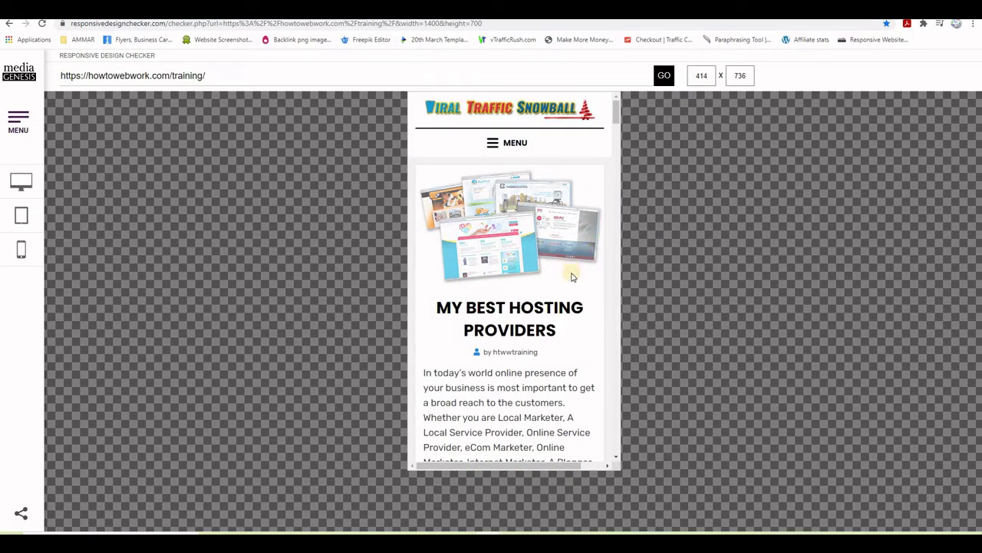
scroll(566, 292, down, 6)
scroll(566, 292, down, 15)
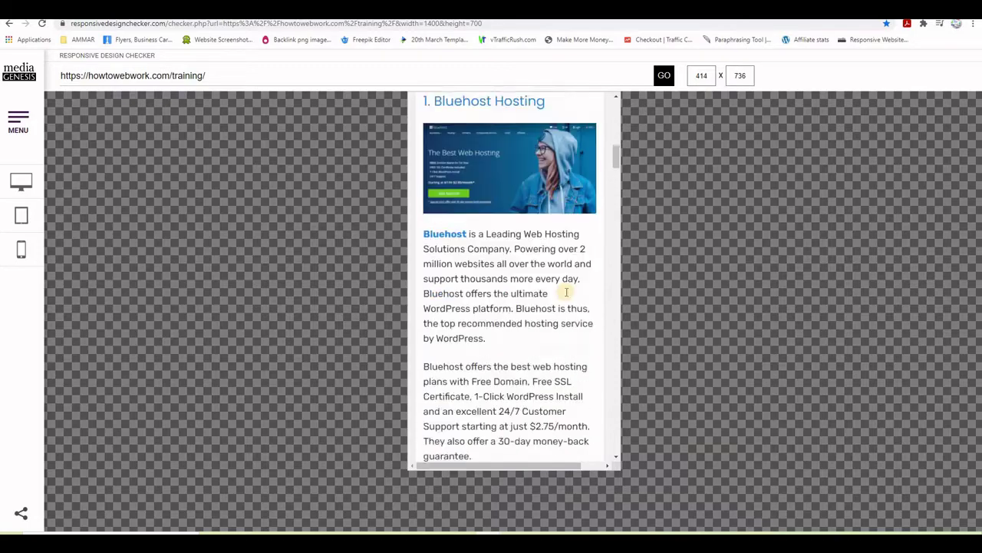
scroll(562, 295, down, 5)
scroll(561, 292, up, 4)
scroll(486, 261, up, 10)
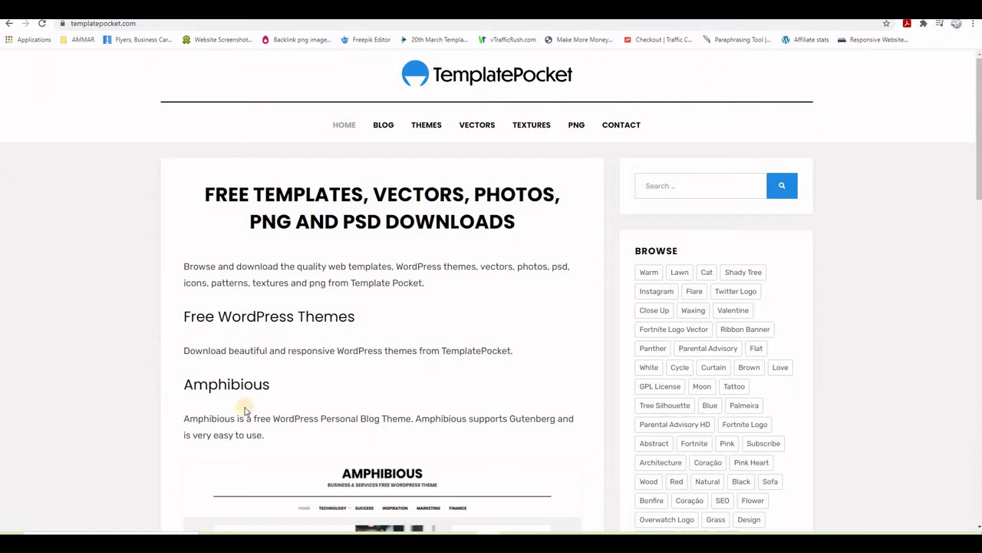
Step: Download the free Pocket theme from TemplatePocket's THEMES page and view pocket_1.0.zip in folder 3
click(428, 128)
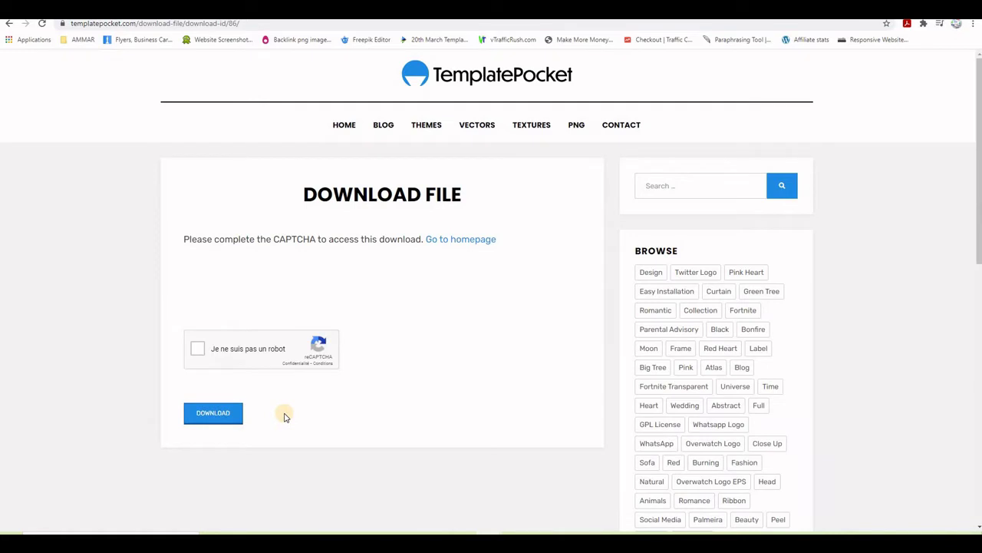
mouse_move(287, 542)
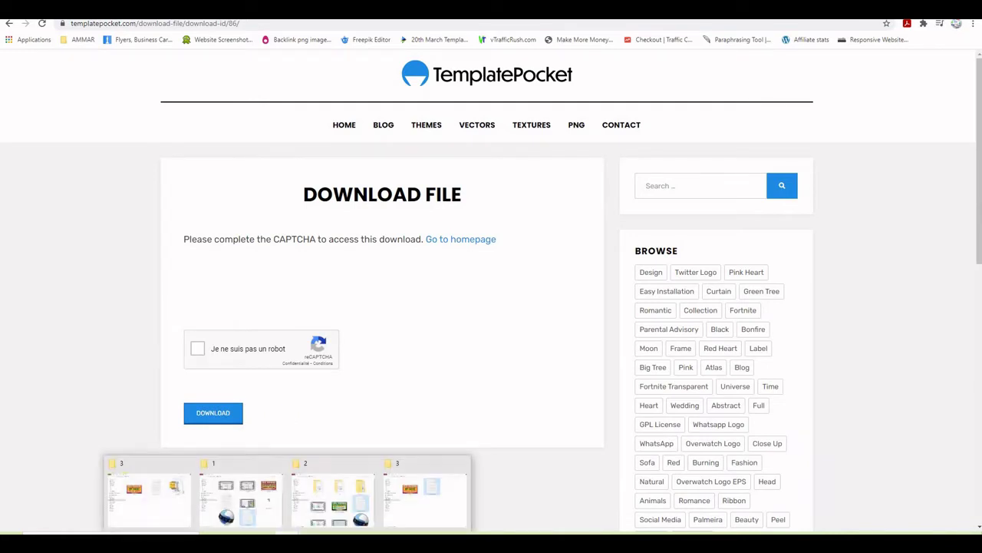
click(150, 501)
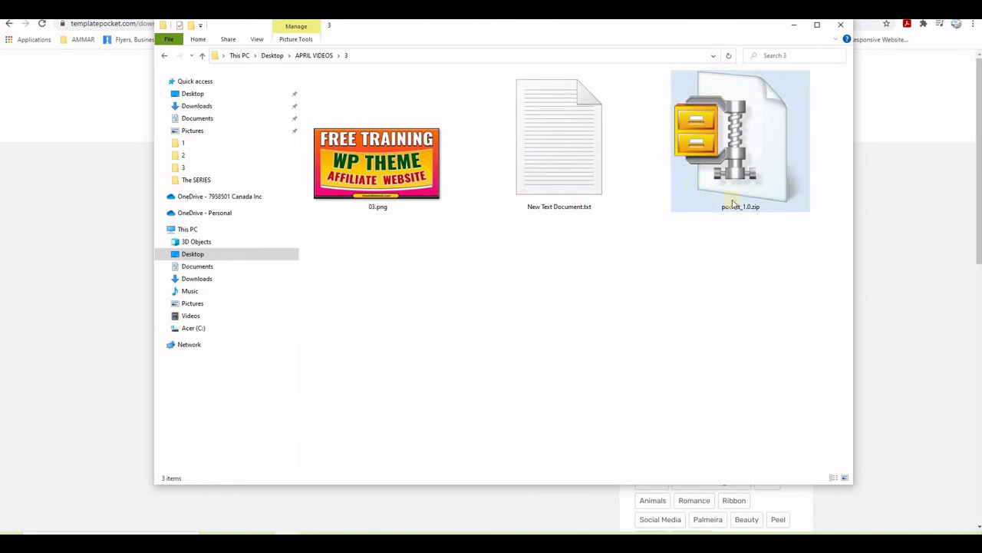
mouse_move(772, 177)
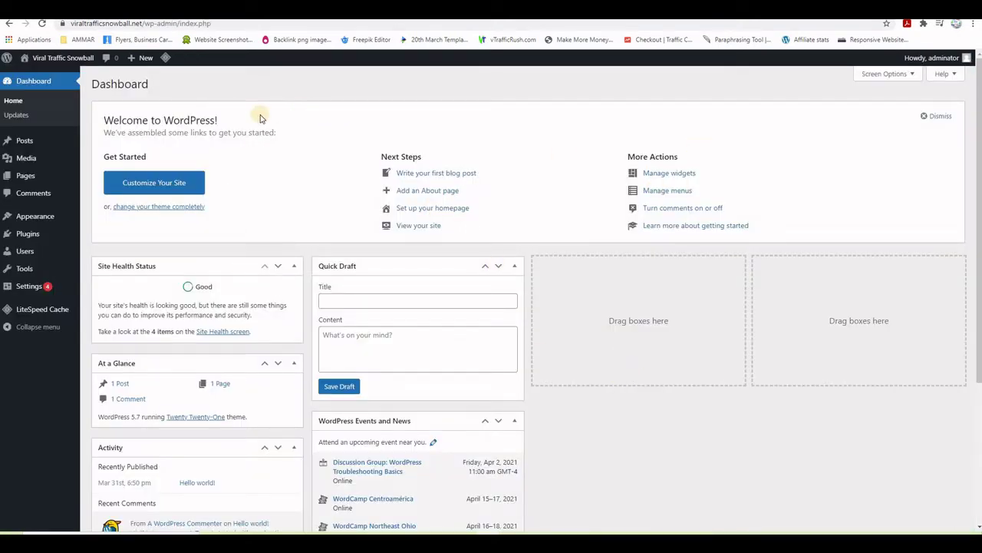
Step: Go to Appearance > Themes > Add New and reveal the theme upload form
mouse_move(35, 216)
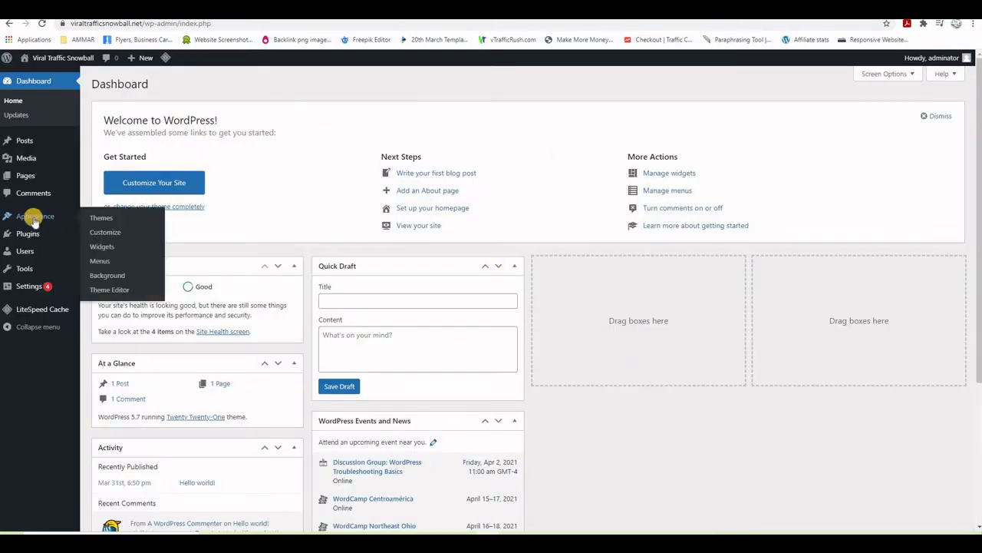
click(101, 219)
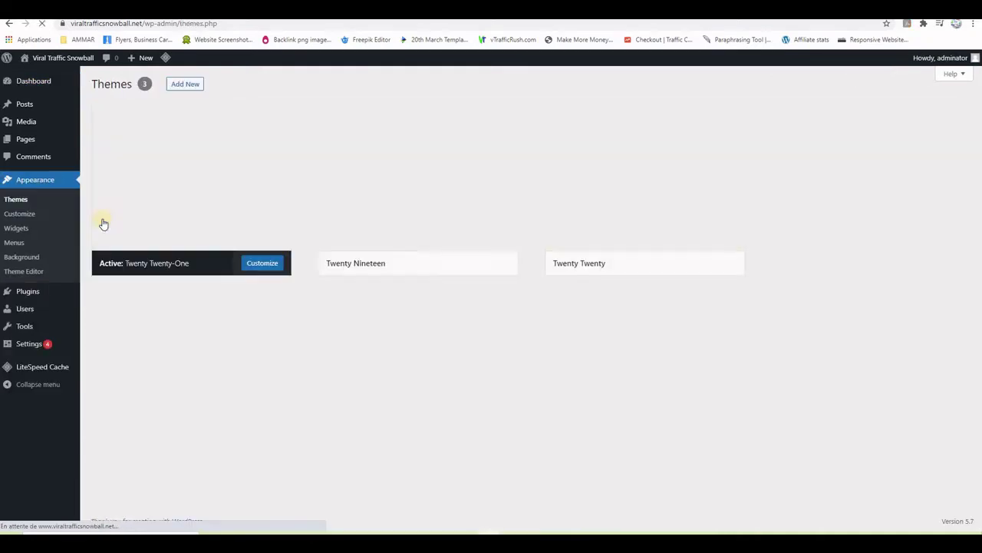
click(185, 88)
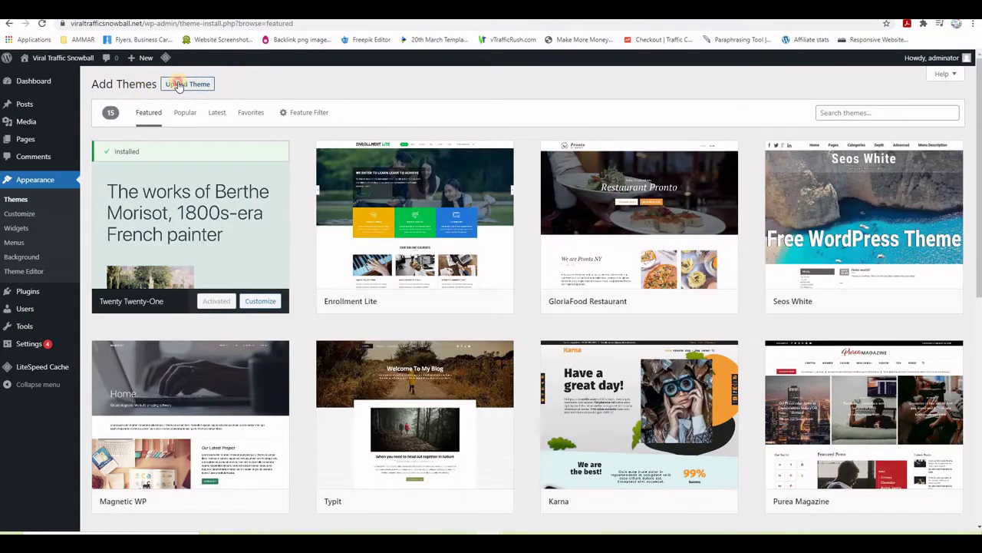
click(178, 86)
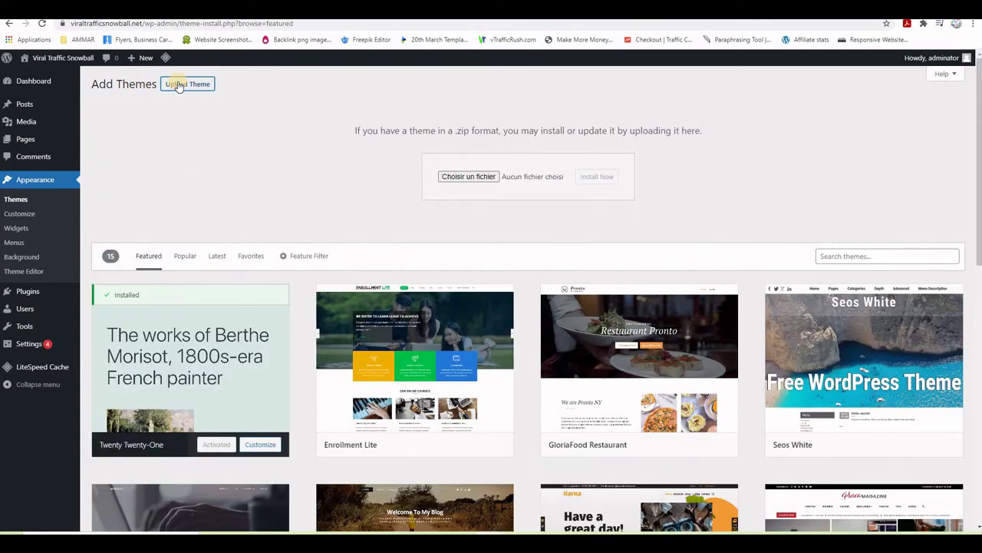
Step: Upload pocket_1.0.zip from folder 3, install it, and activate the Pocket theme
click(454, 182)
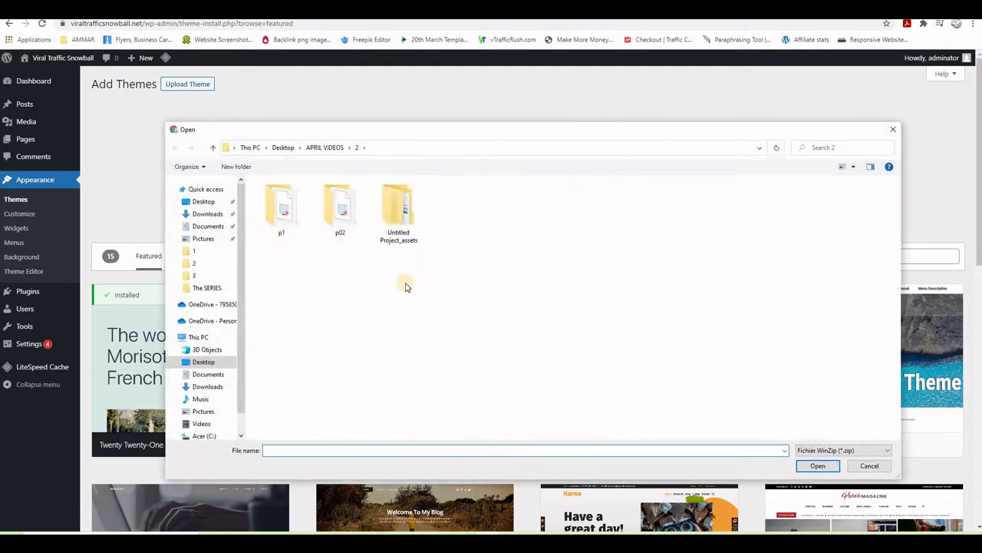
click(194, 277)
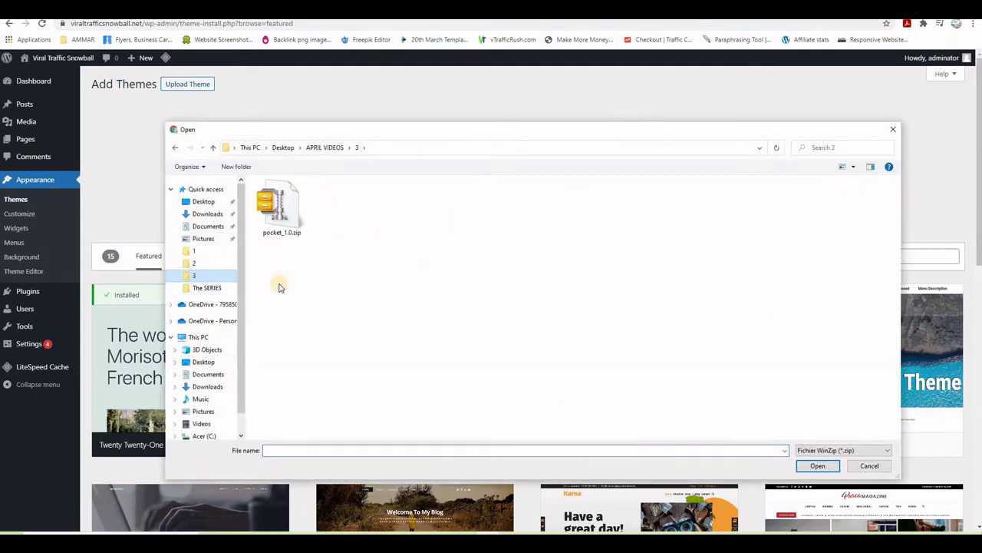
click(278, 209)
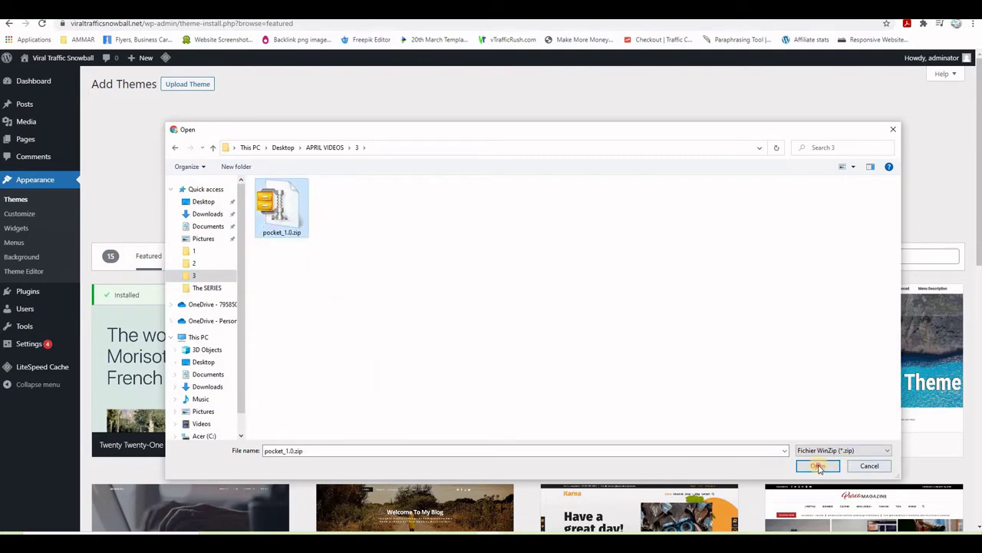
click(818, 465)
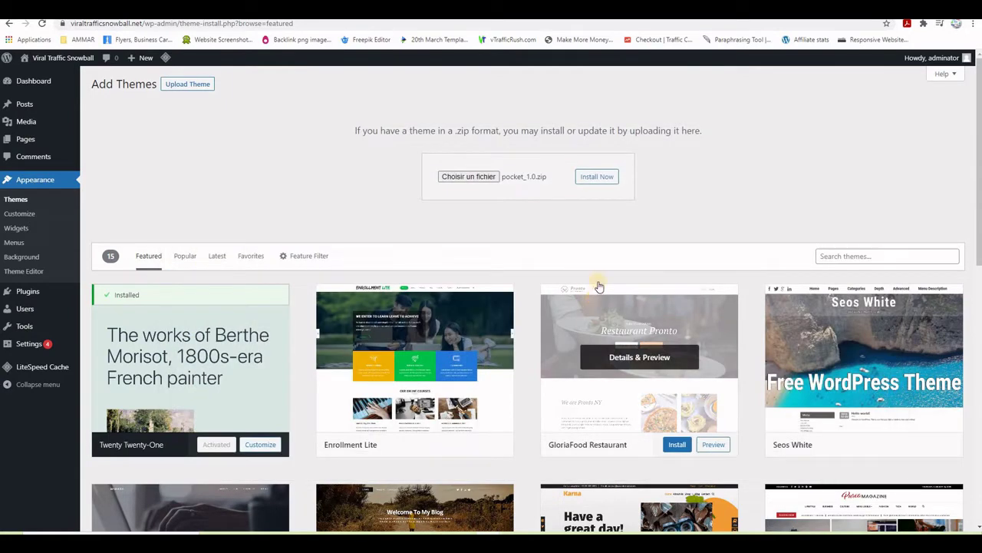
click(596, 181)
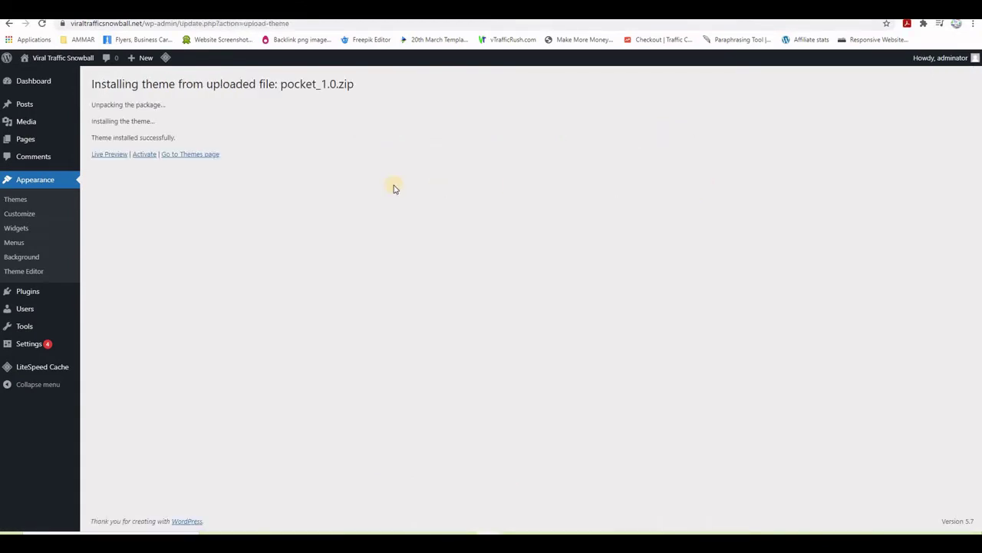
click(142, 155)
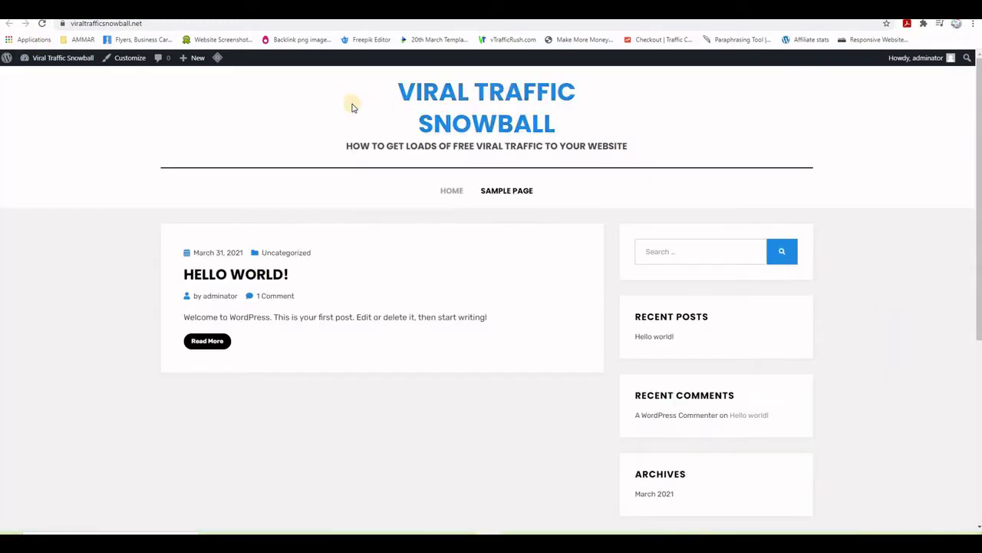
Step: Scroll the new Pocket front page, compare it with the reference blog, then return to Themes admin
scroll(812, 378, down, 3)
scroll(812, 378, up, 3)
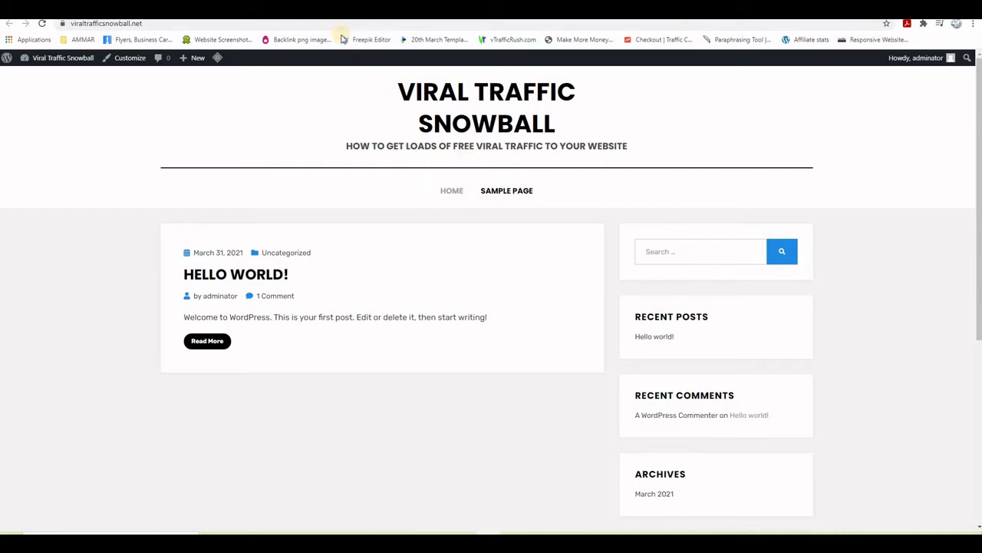
key(ctrl+Tab)
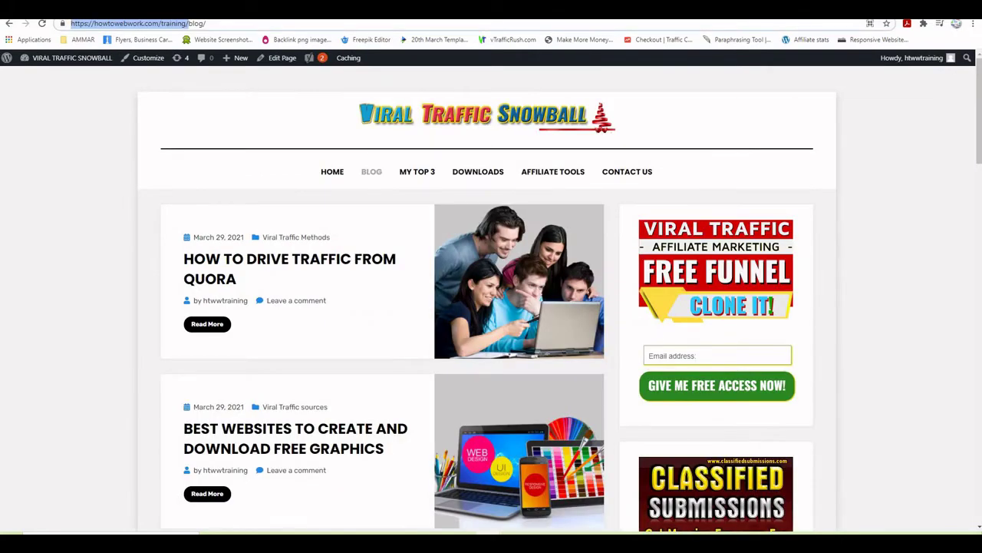
key(ctrl+shift+Tab)
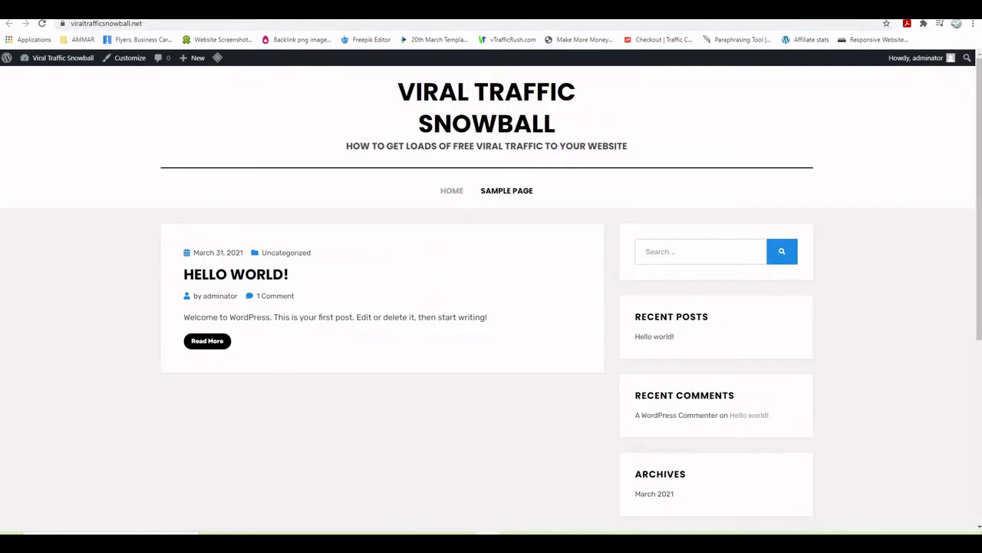
key(ctrl+Tab)
click(293, 512)
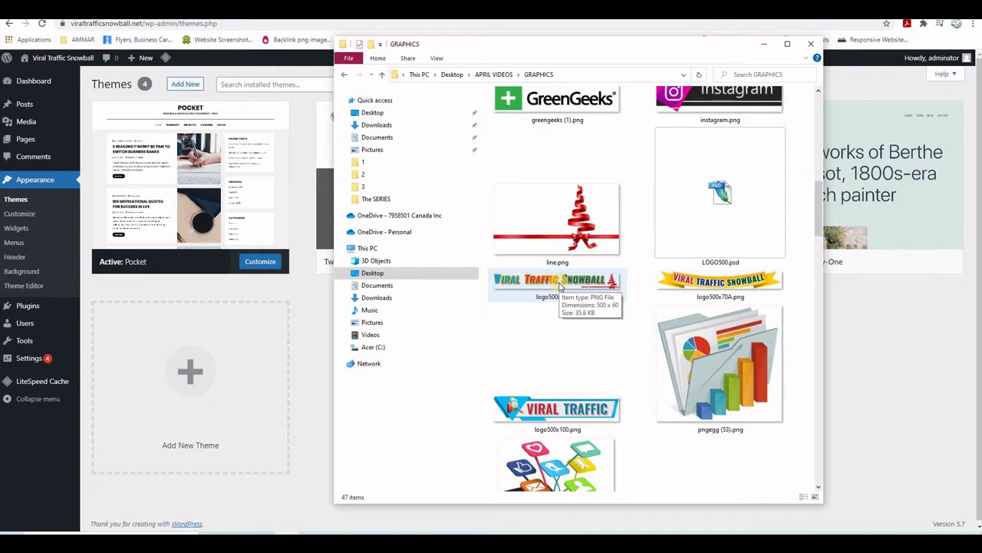
click(764, 43)
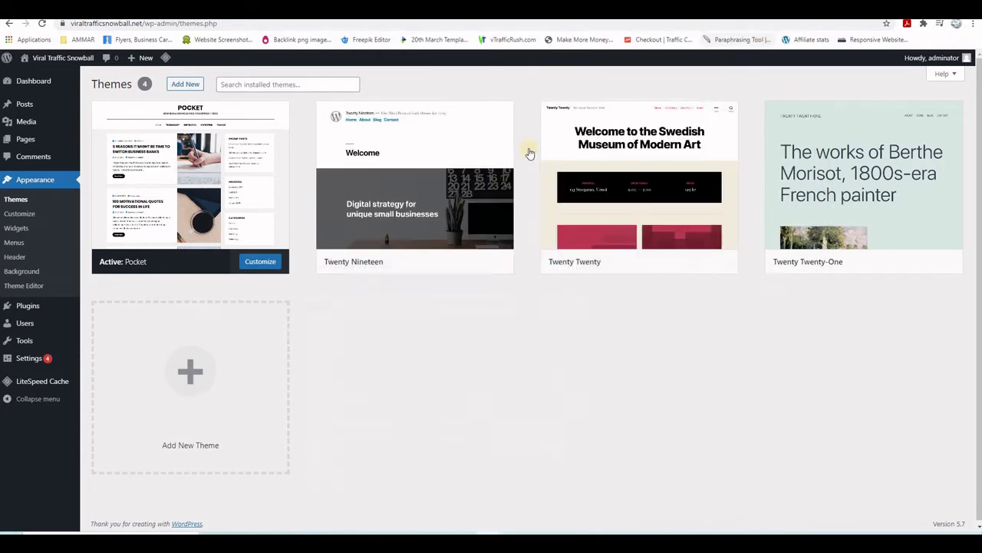
Step: In the Customizer's Pocket Theme Options, set Layout Options > Theme Layout to Box
click(21, 215)
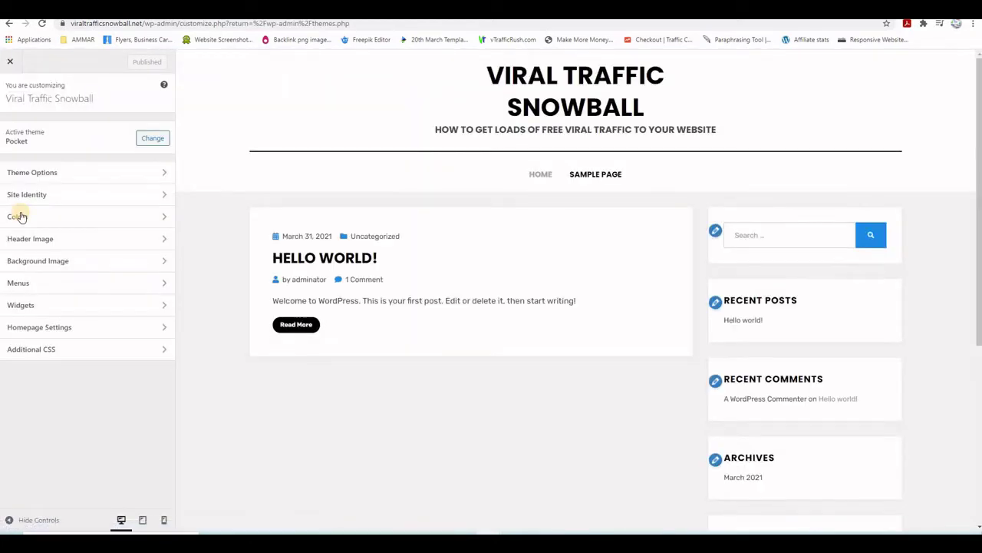
click(38, 175)
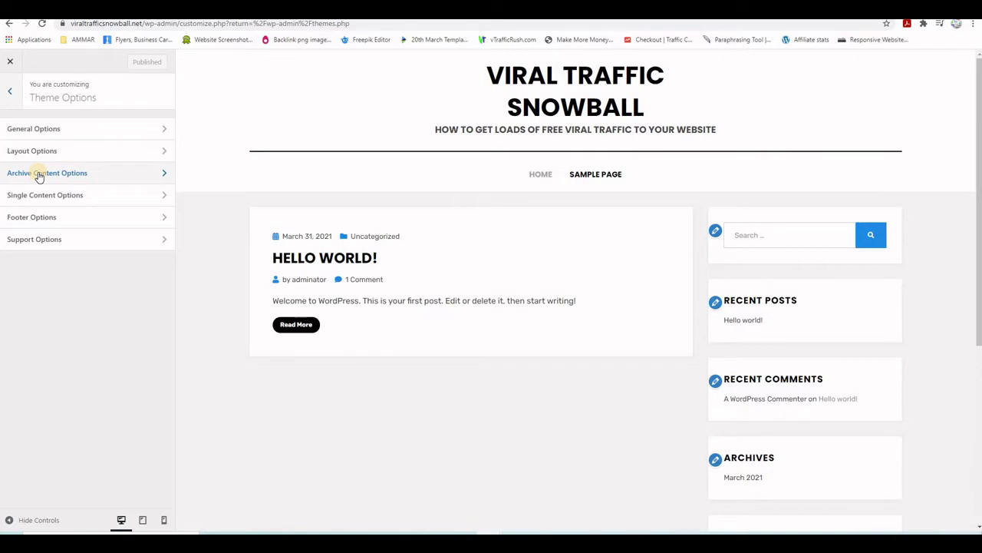
click(49, 131)
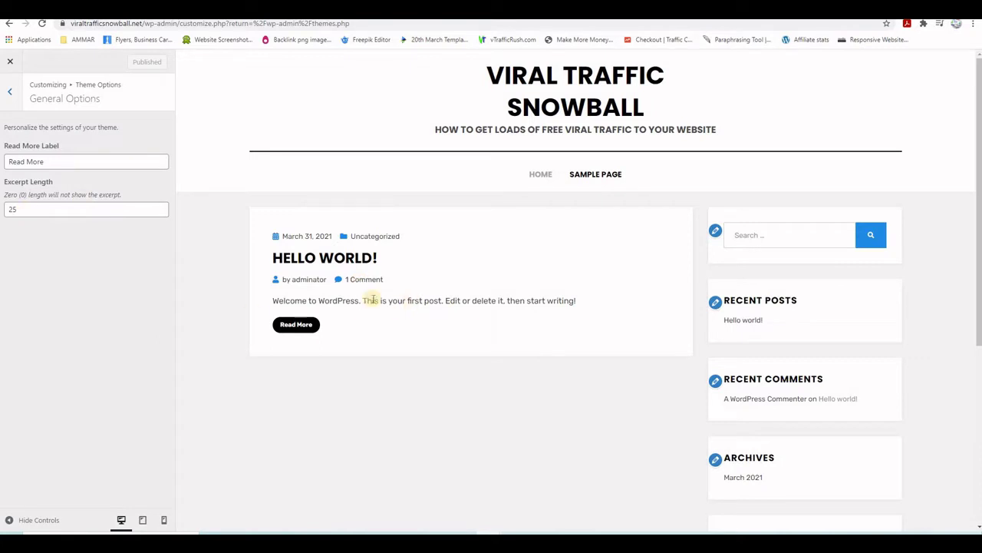
click(27, 105)
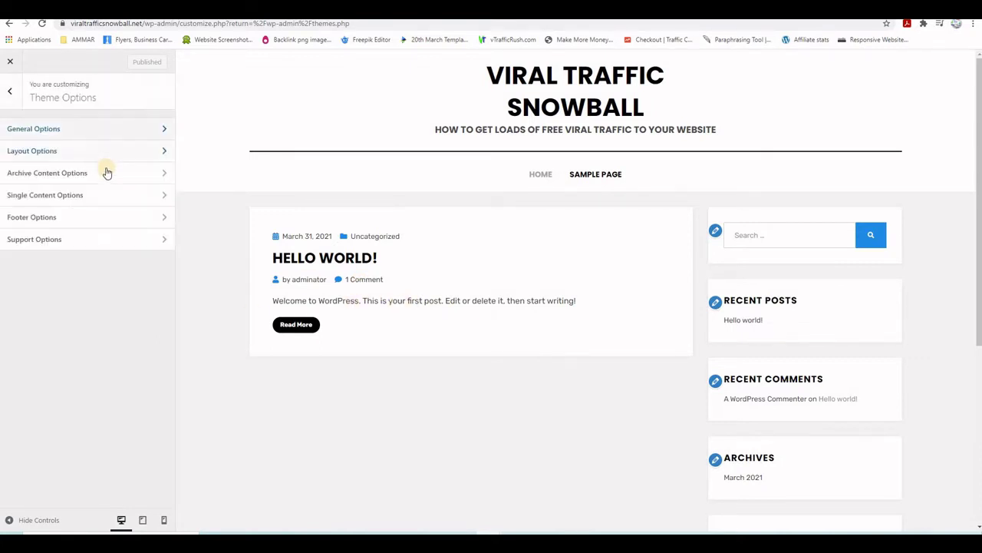
click(85, 155)
click(108, 173)
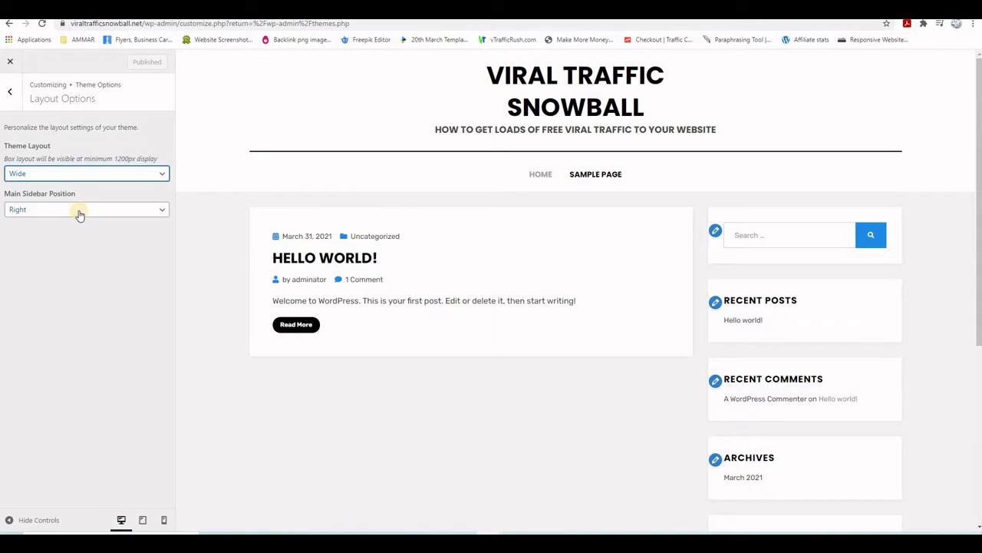
click(68, 173)
click(53, 194)
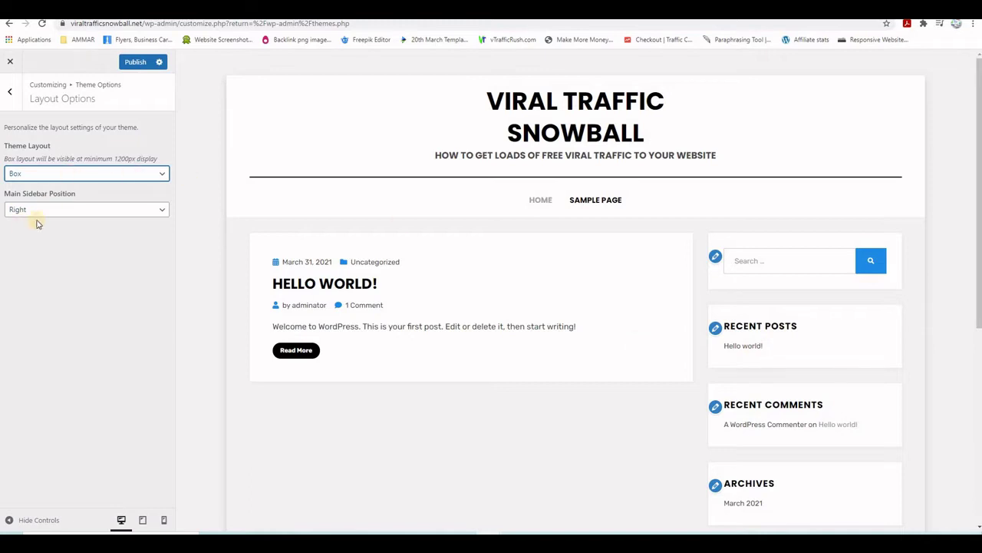
Step: Browse the Archive Content, Single Content and Footer Options sections
click(10, 94)
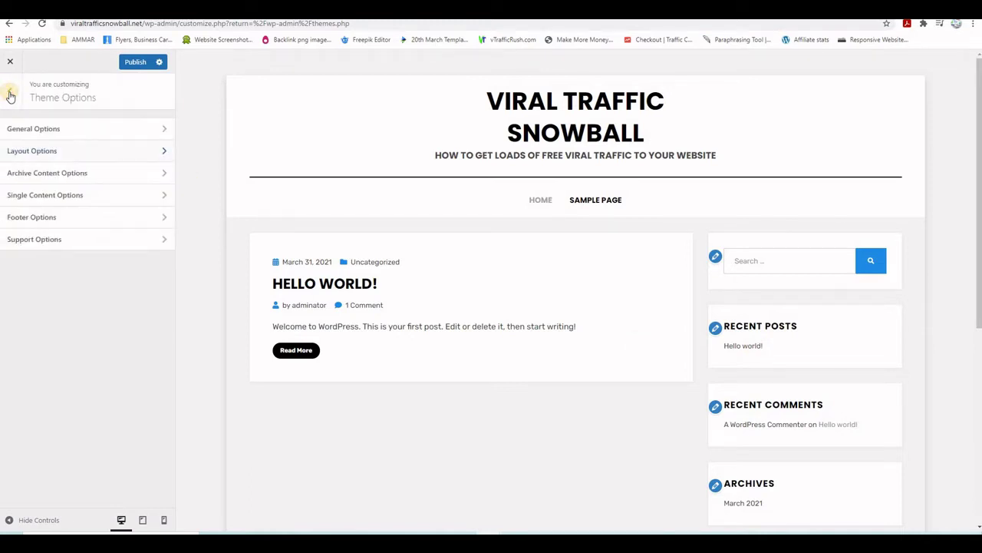
click(65, 175)
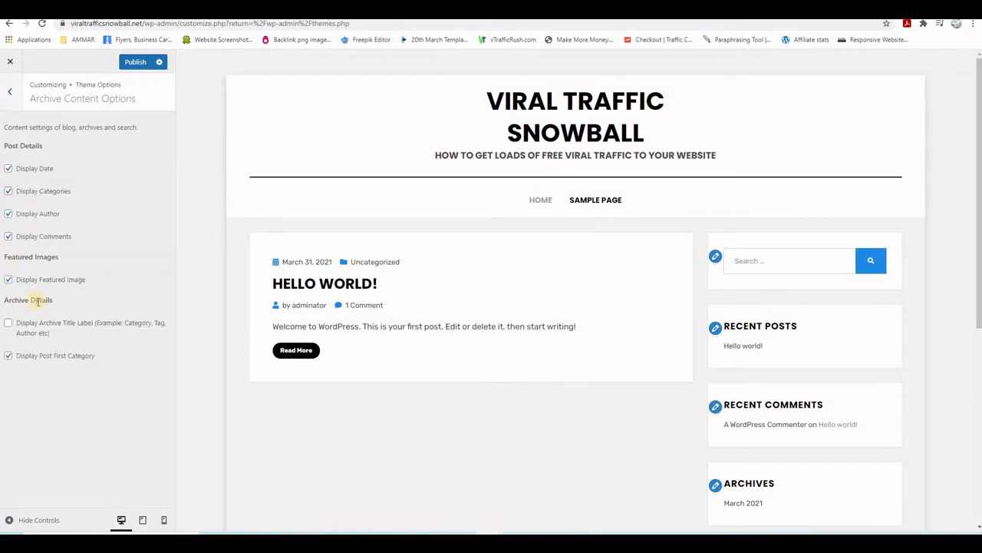
click(10, 91)
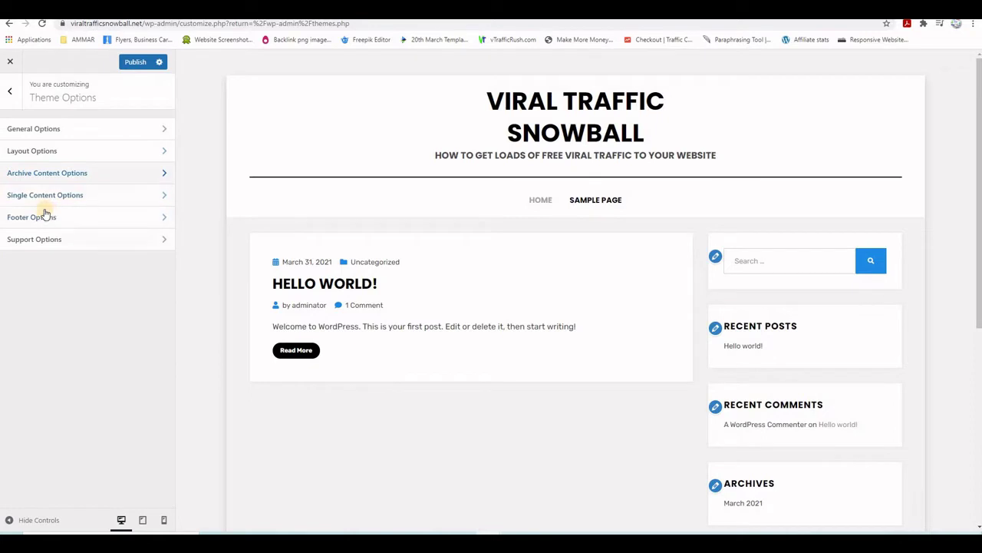
click(57, 197)
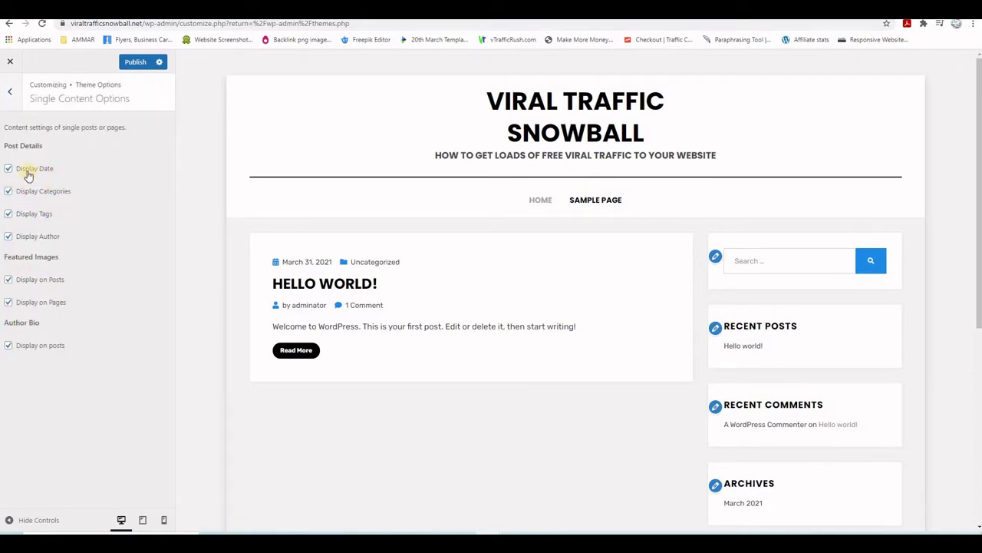
click(9, 91)
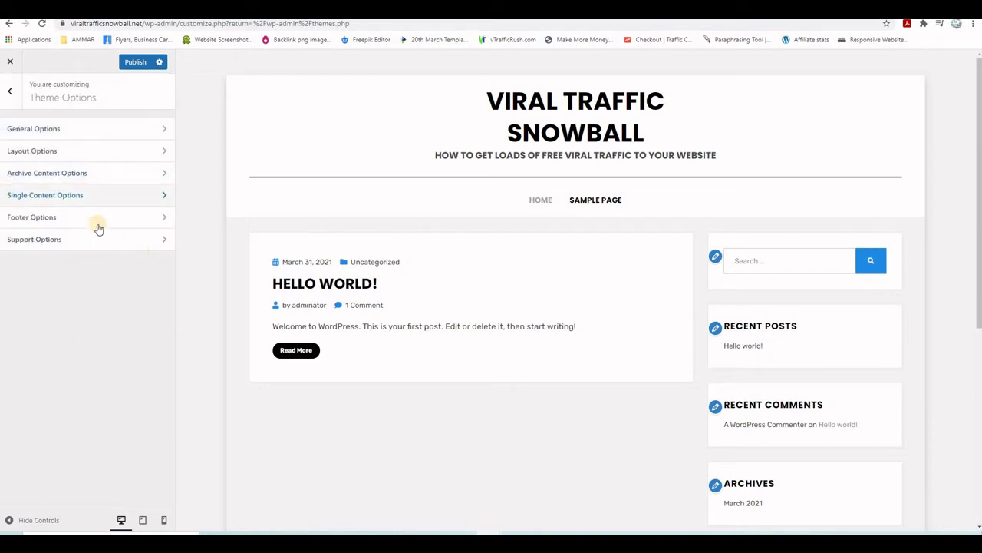
click(53, 220)
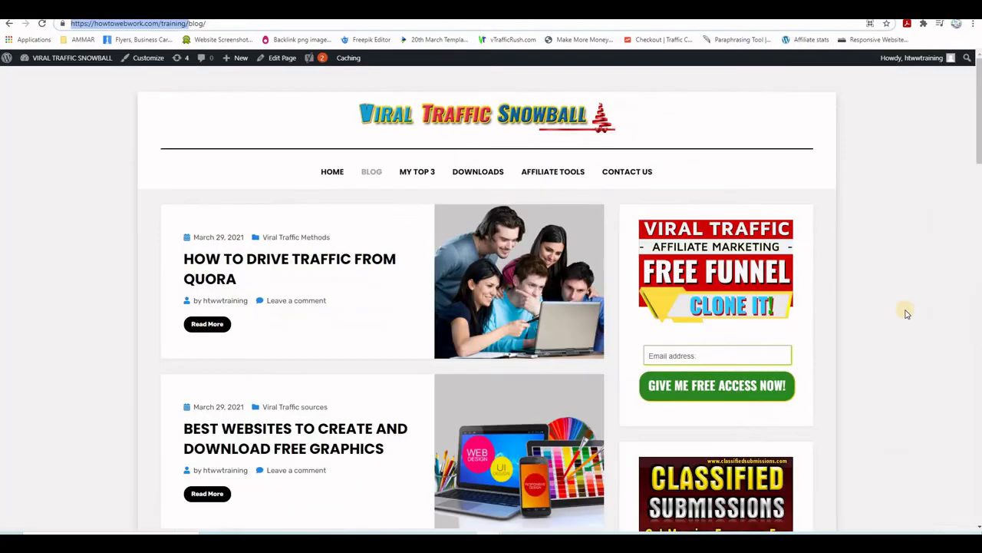
scroll(888, 300, down, 15)
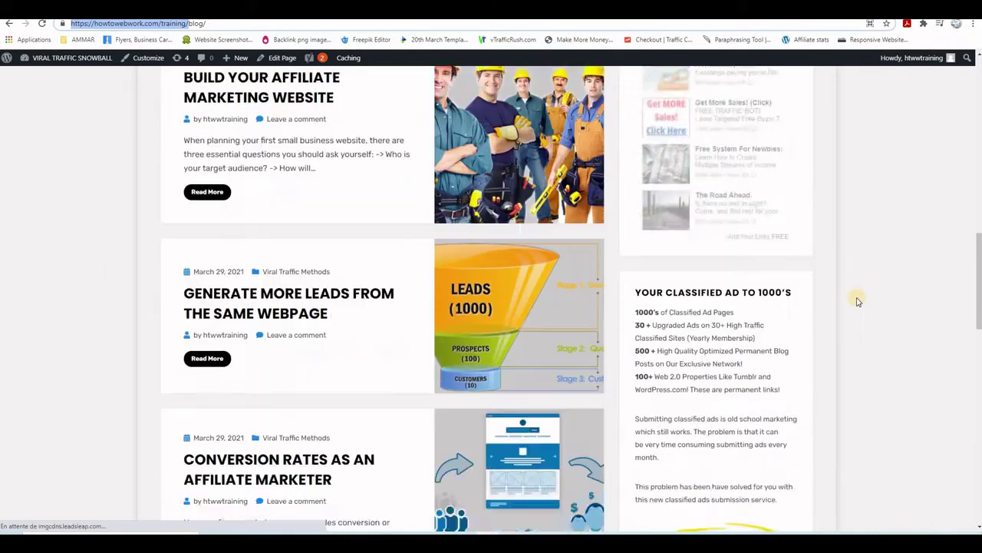
Step: Scroll through the reference site's Main Sidebar widgets and open that site's Customizer
scroll(852, 303, down, 5)
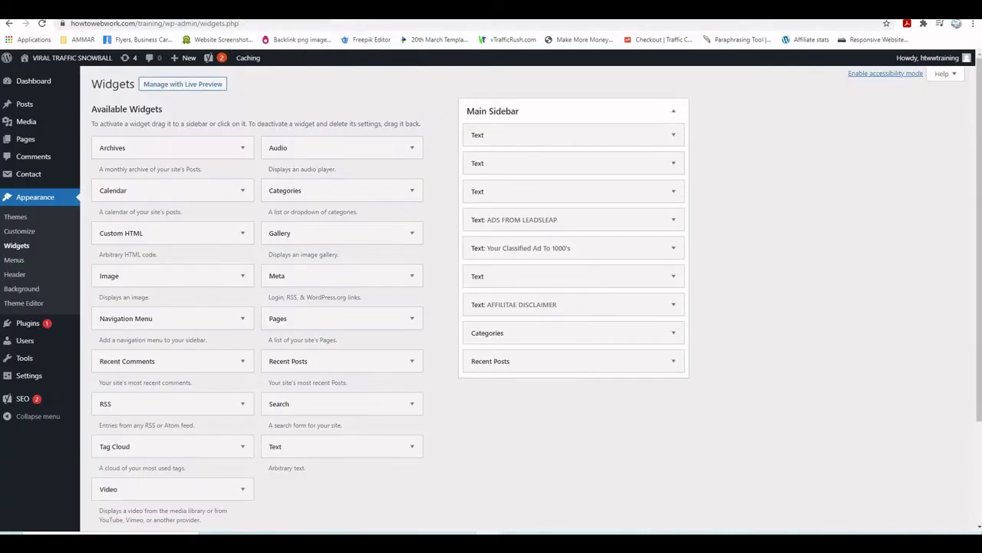
click(24, 235)
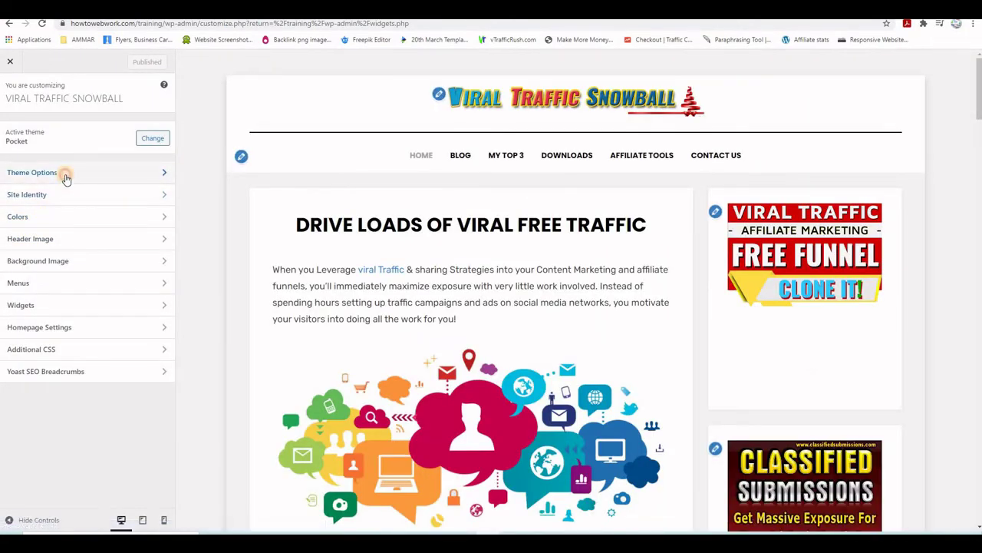
Step: Open the reference site's Theme Options > Footer Options and select all its copyright code
click(66, 177)
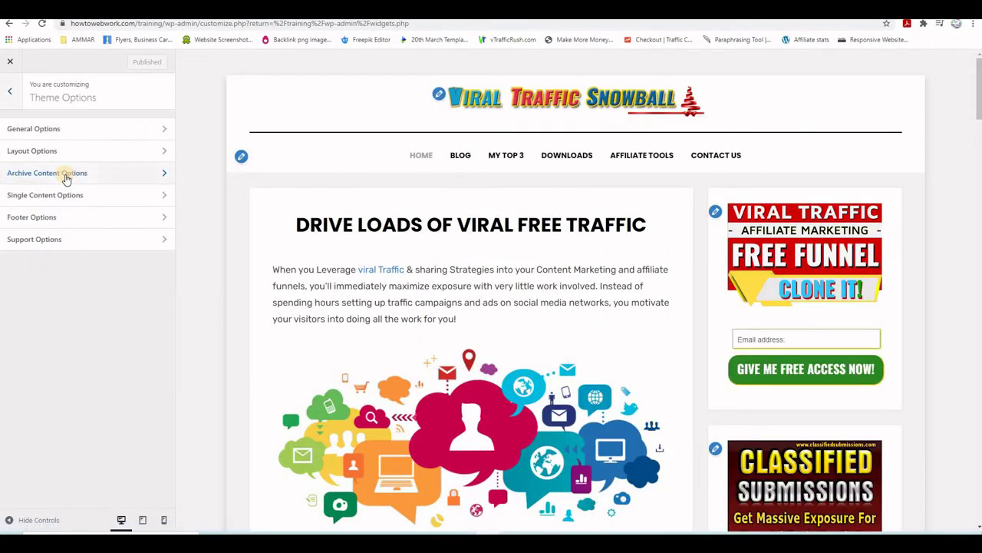
click(61, 129)
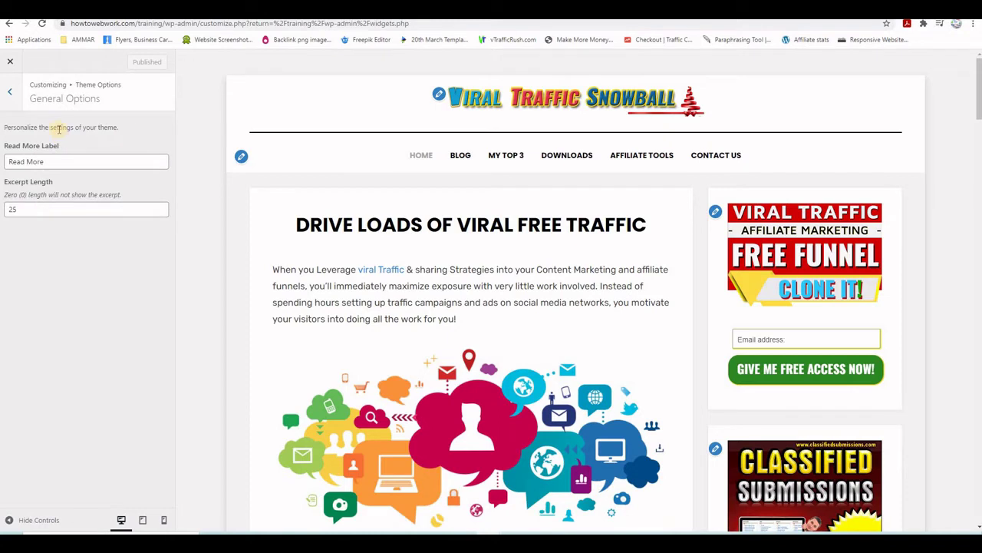
click(9, 92)
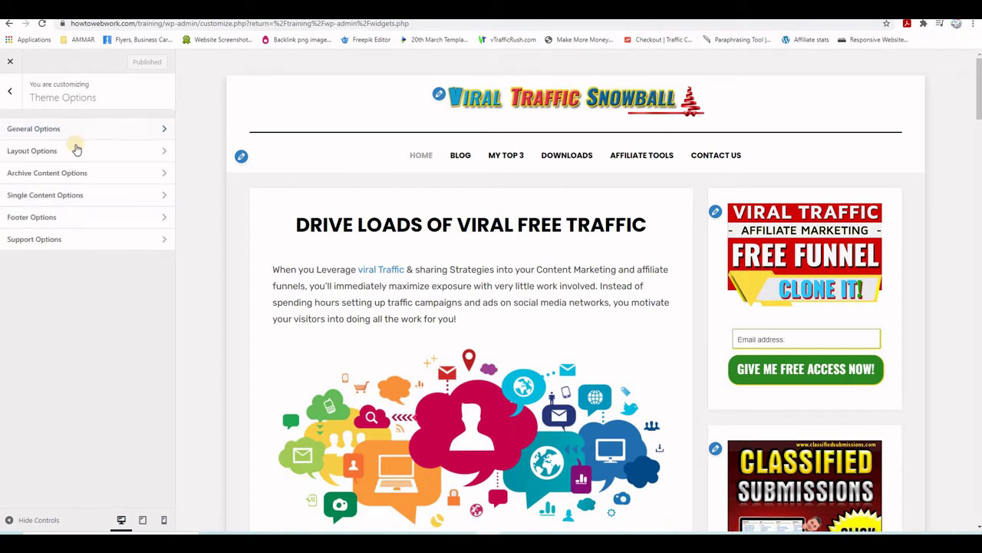
click(40, 217)
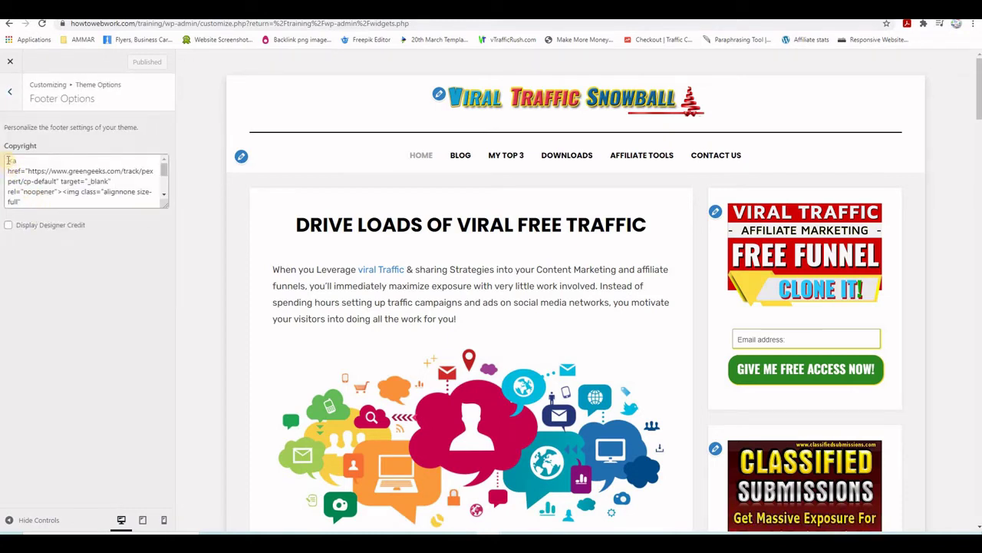
mouse_move(7, 159)
mouse_down()
mouse_move(13, 171)
mouse_move(19, 152)
mouse_up()
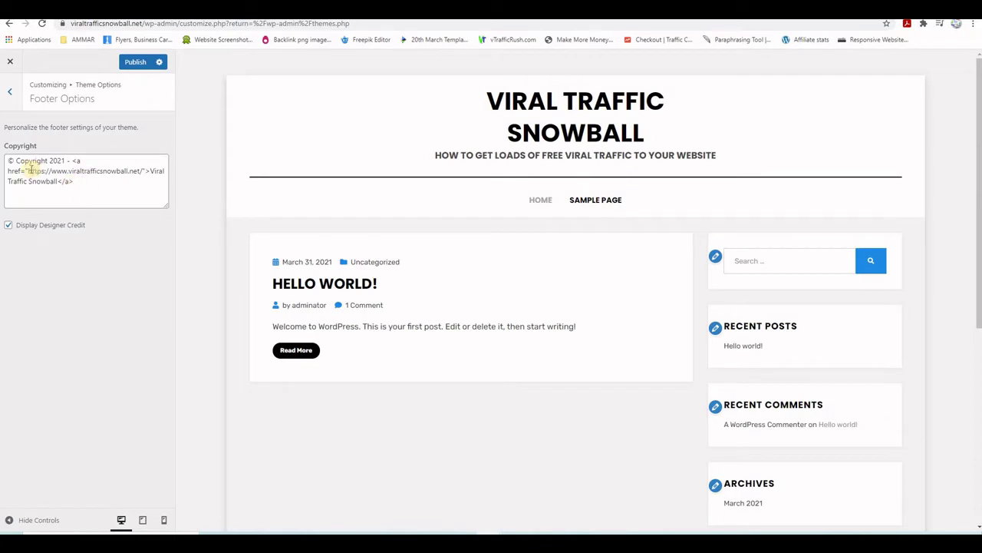
Step: Paste the GreenGeeks banner code before the footer copyright, publish, and check the live footer
click(9, 160)
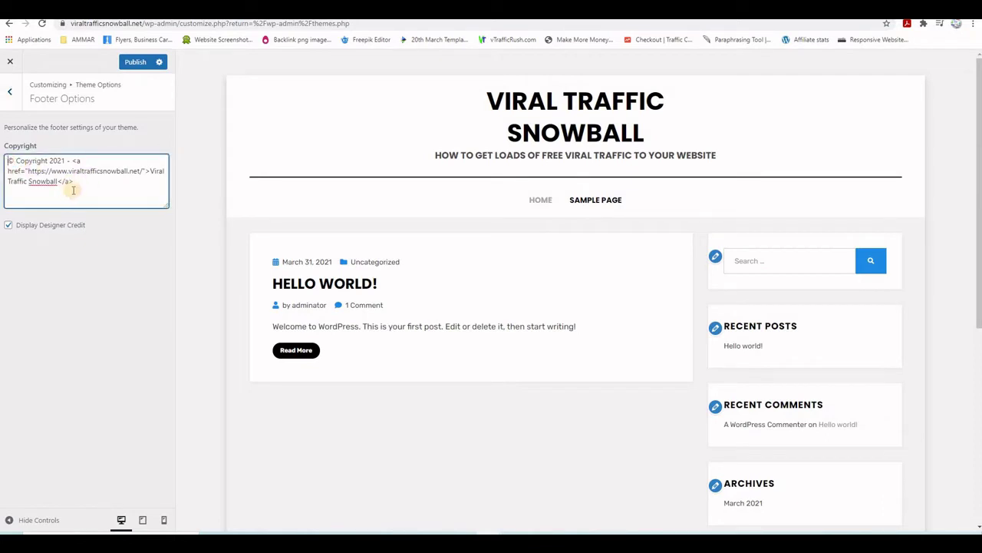
text(<a href="https://howtowebwork.com/affiliatetraffic" target="_blank" rel="noopener"><img class="alignnone size-full" src="https://howtowebwork.com/affiliatetraffic/wp-content/uploads/2020/12/000100331.gif" width="970" height="90" /></a><br>)
click(135, 62)
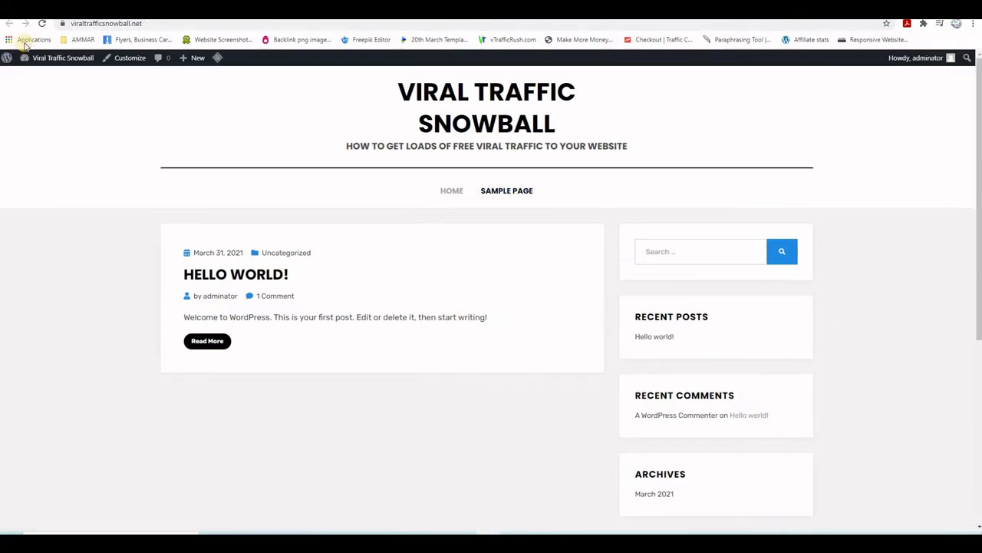
click(42, 23)
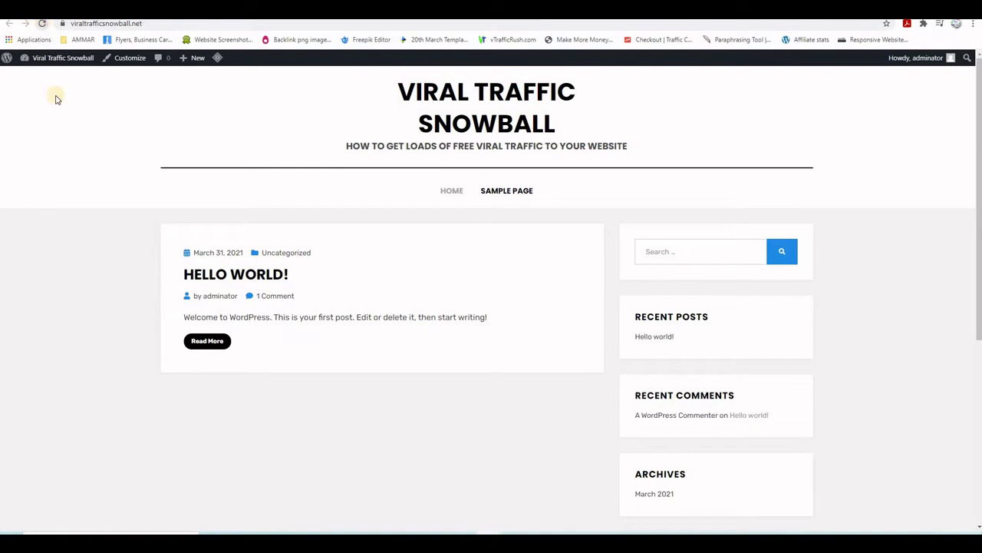
scroll(851, 334, down, 5)
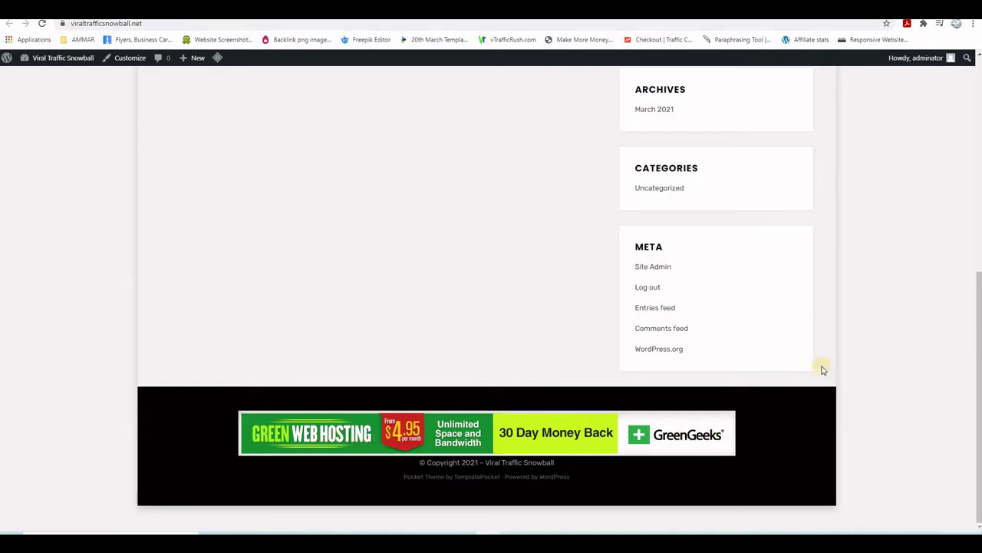
scroll(873, 358, up, 5)
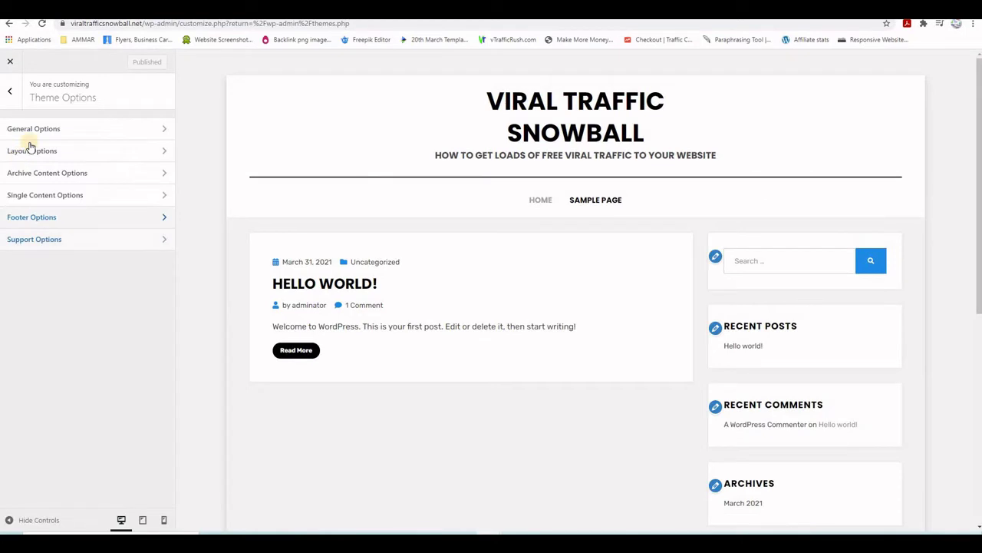
Step: In Site Identity, turn off the site title and tagline display and start choosing a logo
click(9, 92)
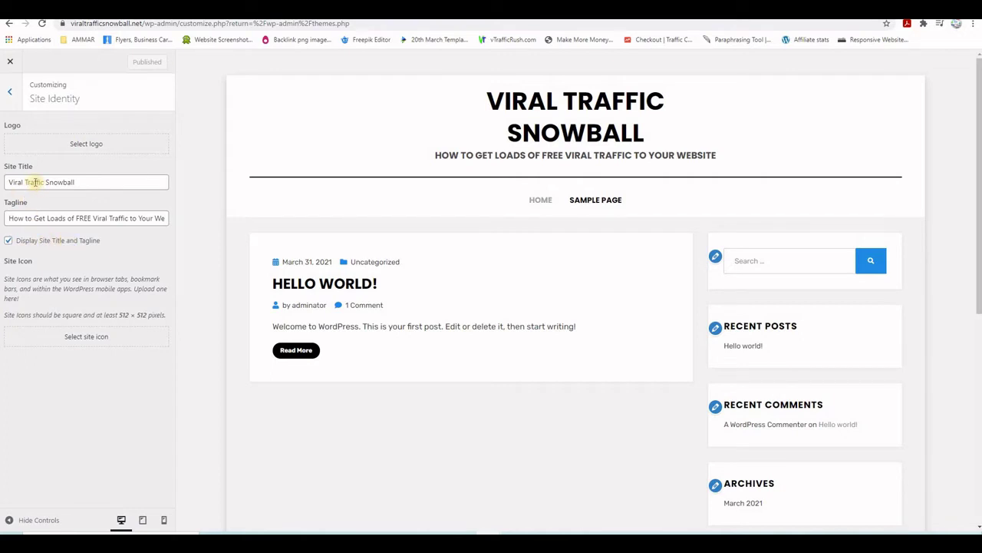
click(9, 241)
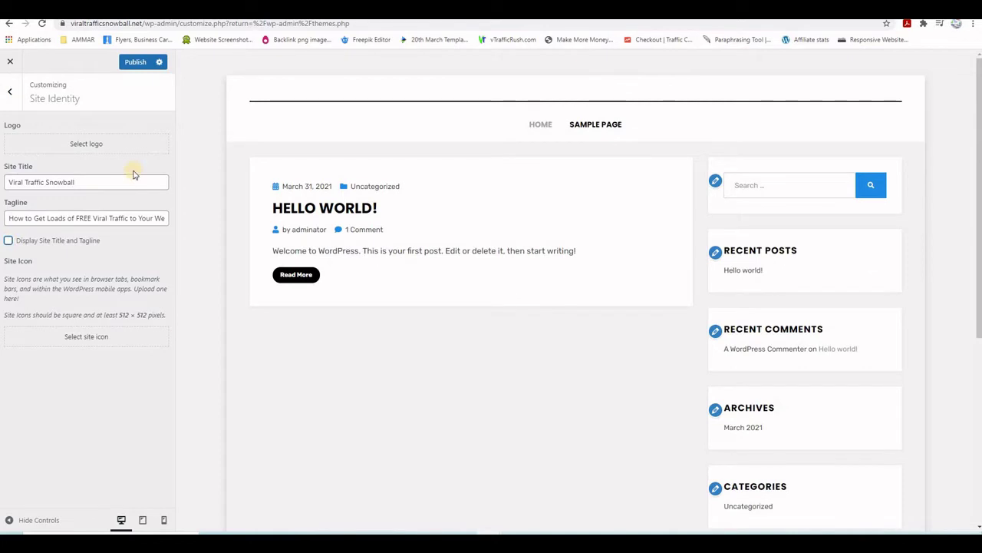
click(87, 147)
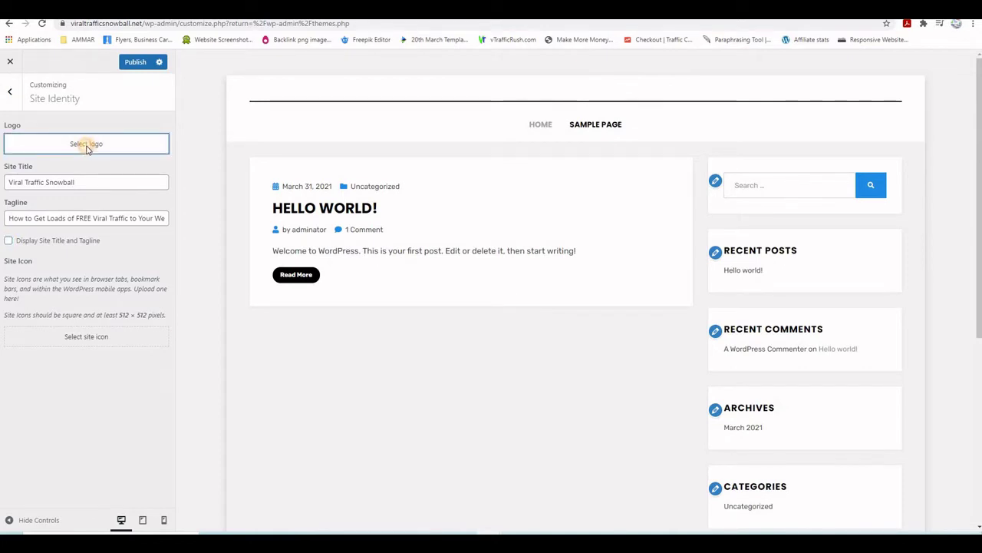
Step: Upload logo500x60.png from the APRIL VIDEOS > GRAPHICS folder
click(482, 278)
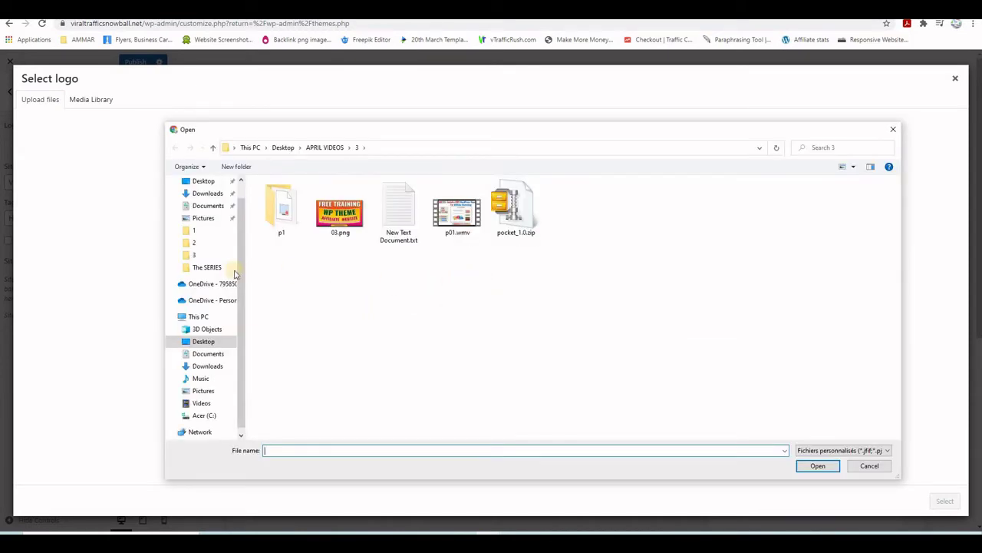
click(324, 147)
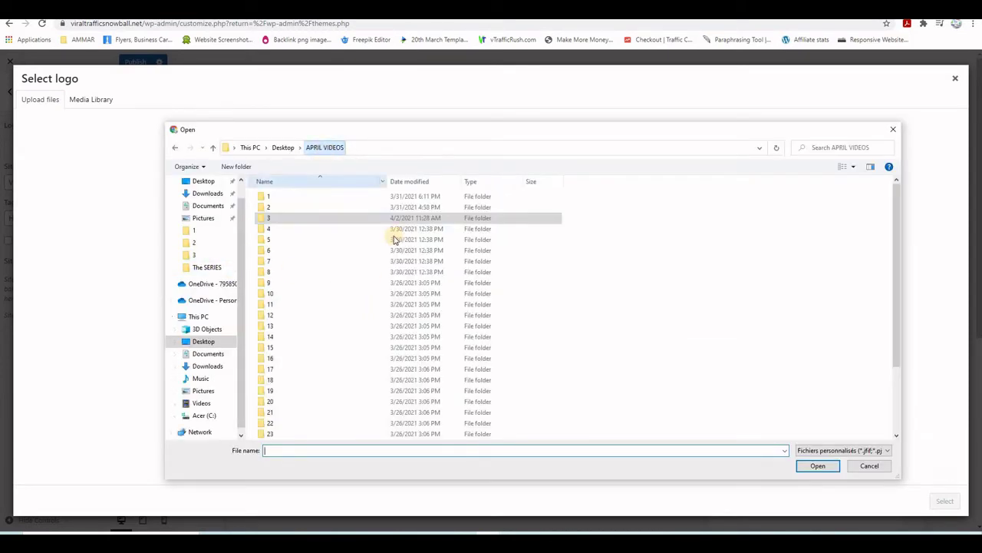
scroll(340, 292, down, 3)
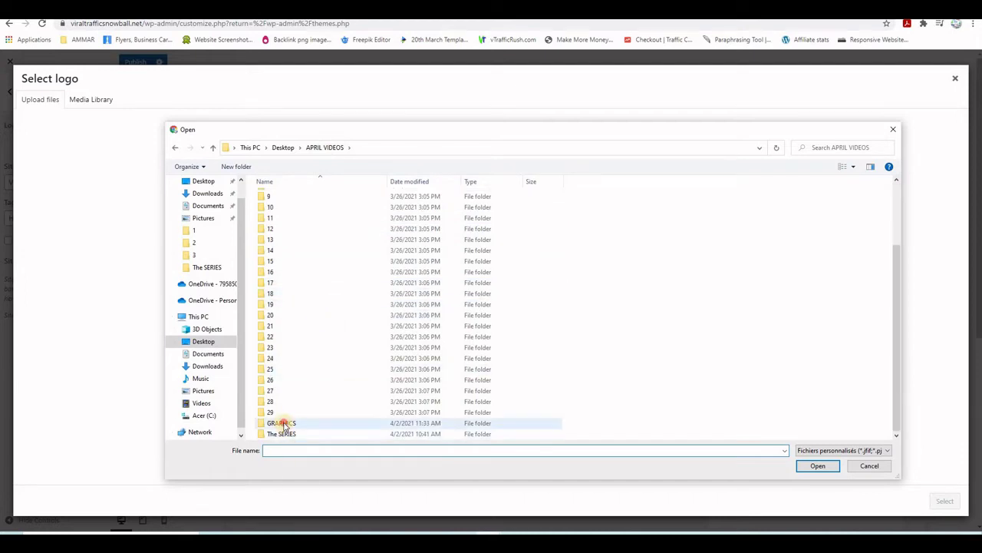
double_click(281, 423)
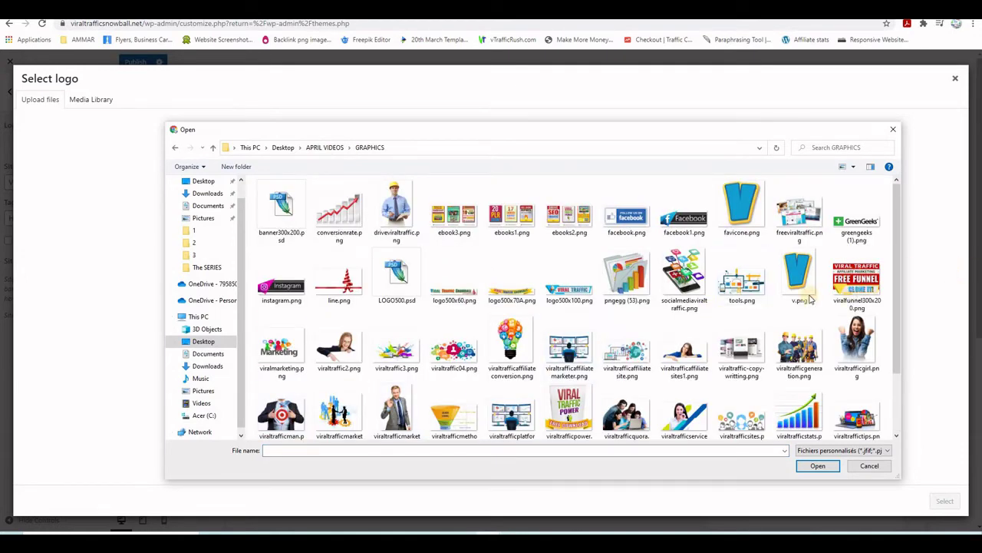
double_click(453, 292)
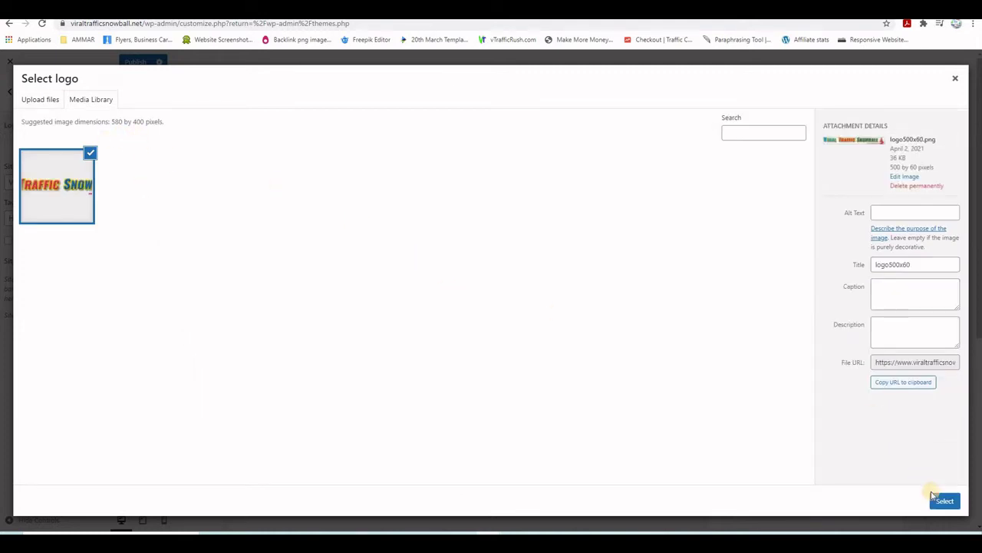
Step: Select the uploaded banner and crop it to the full image as the site logo
click(943, 499)
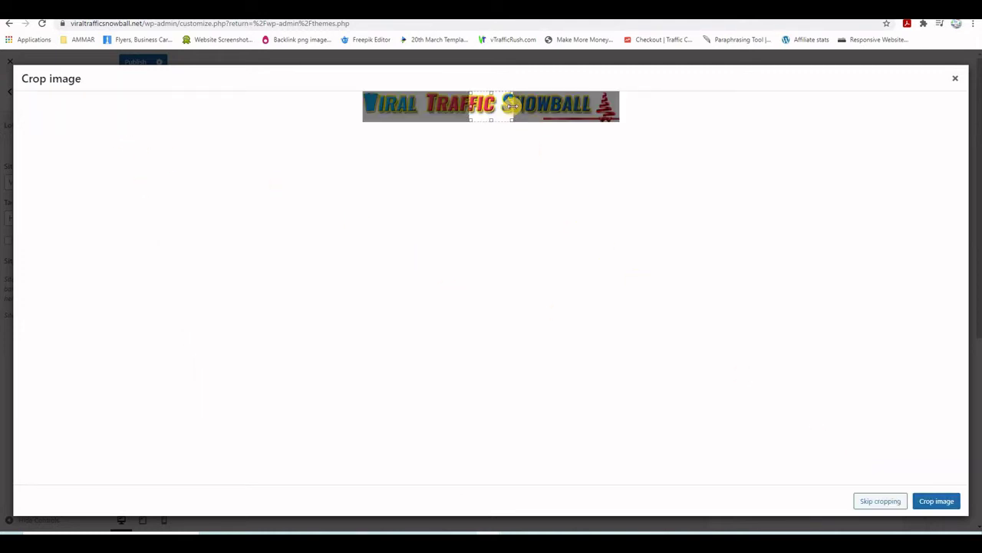
drag(512, 106, 649, 107)
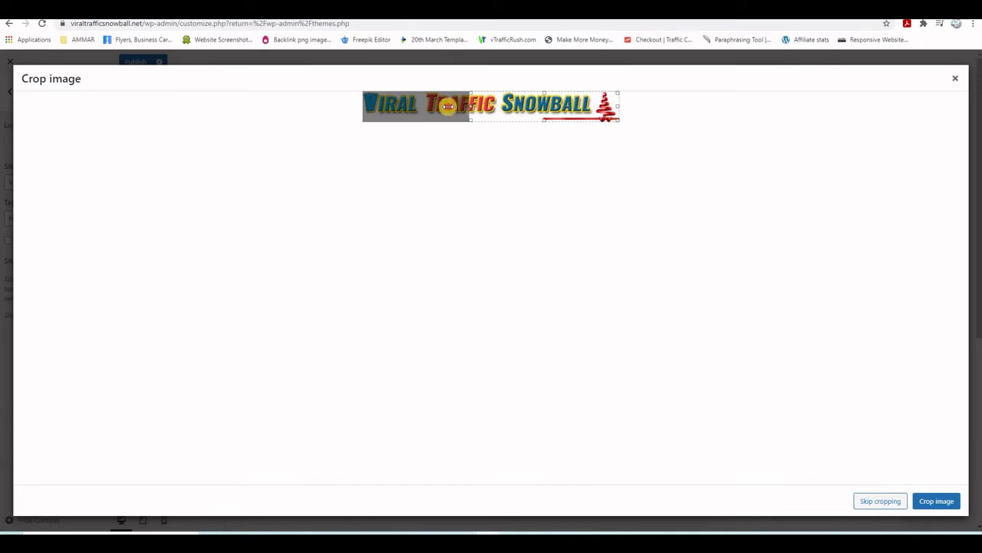
drag(449, 105, 329, 105)
click(926, 495)
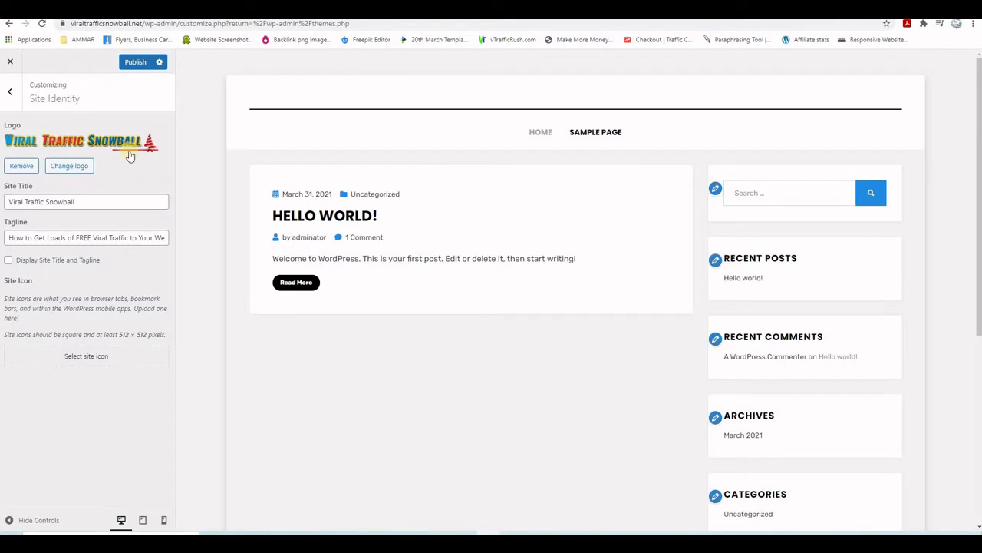
Step: Publish the logo change, reload the live site to confirm the logo header, then go to Colors
click(135, 63)
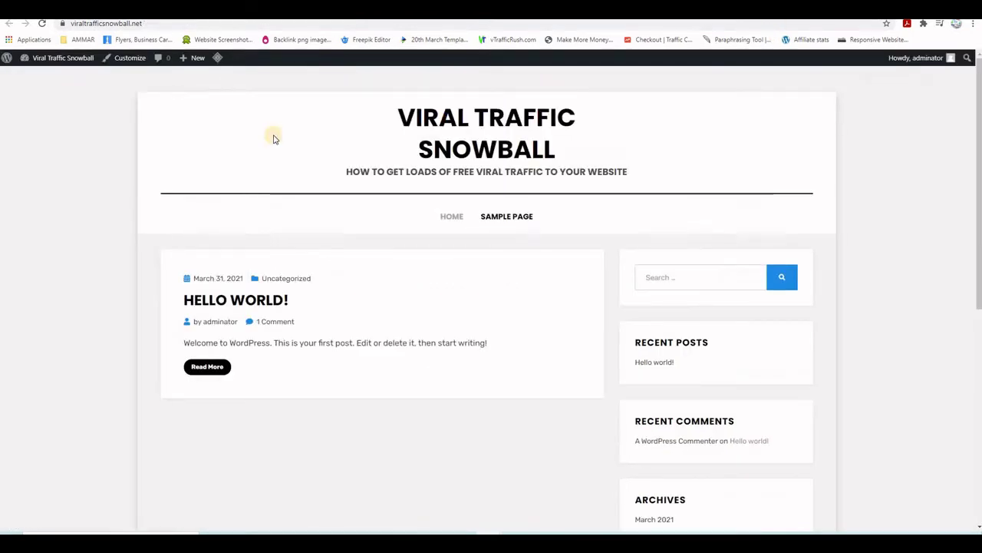
click(41, 24)
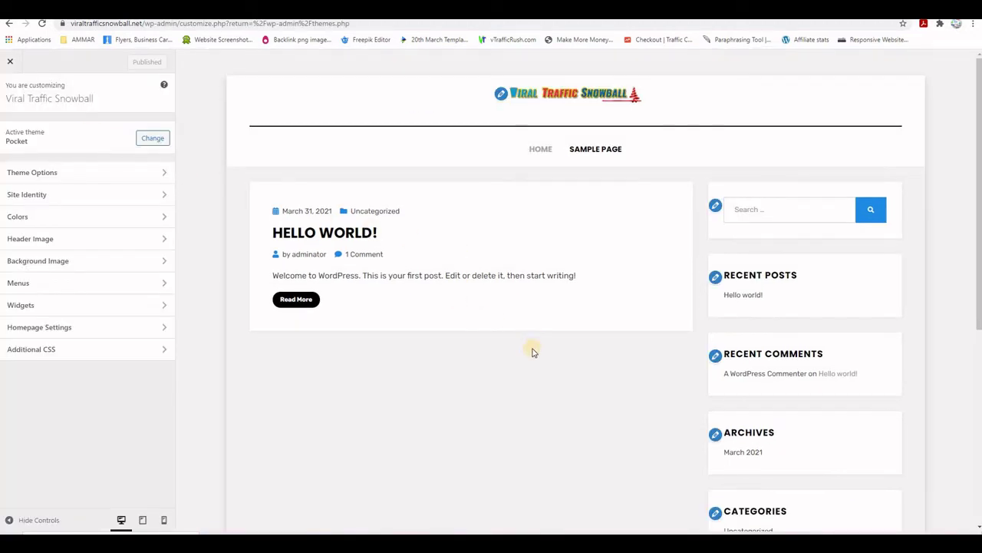
click(36, 220)
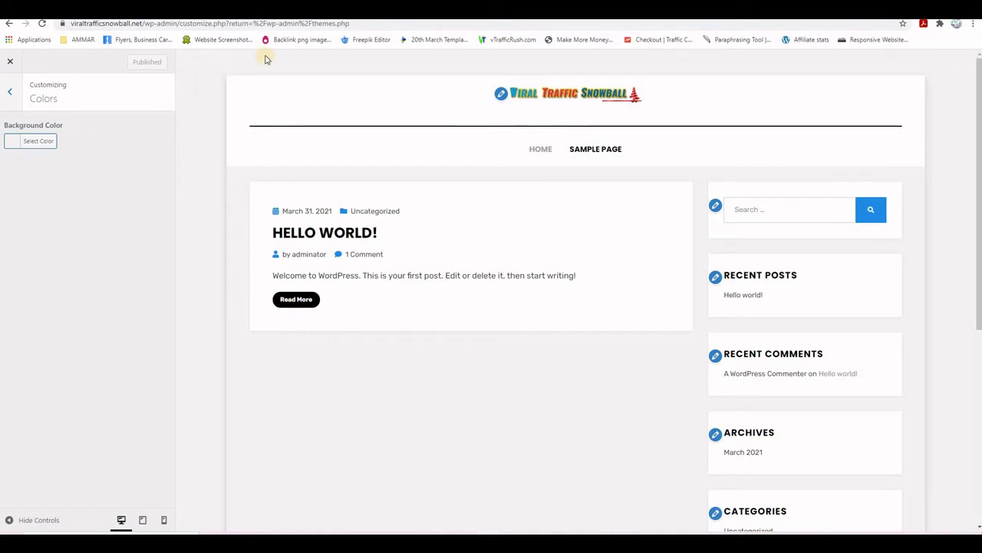
Step: Try several background colours, then set white (#ffffff) and publish it
click(11, 144)
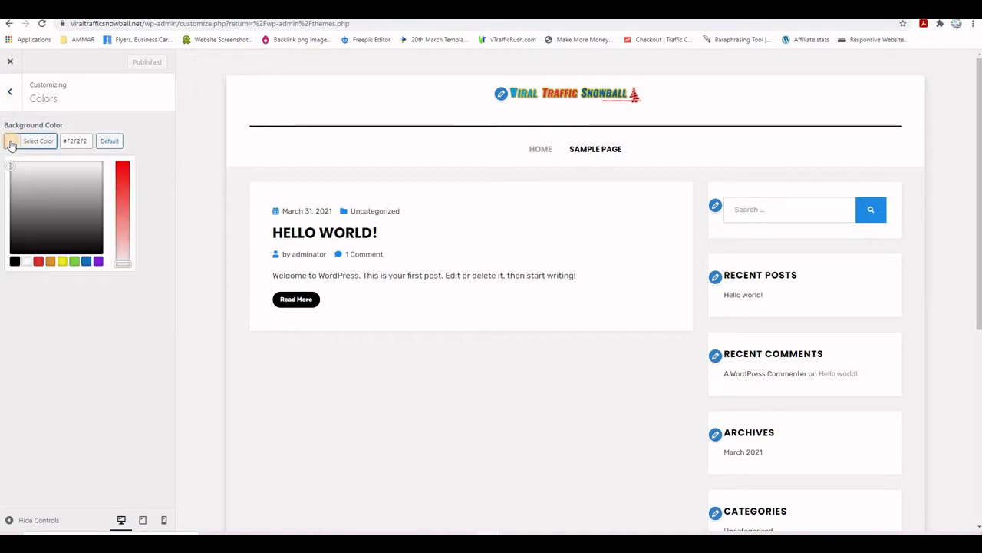
click(121, 225)
drag(59, 215, 36, 226)
drag(121, 220, 121, 245)
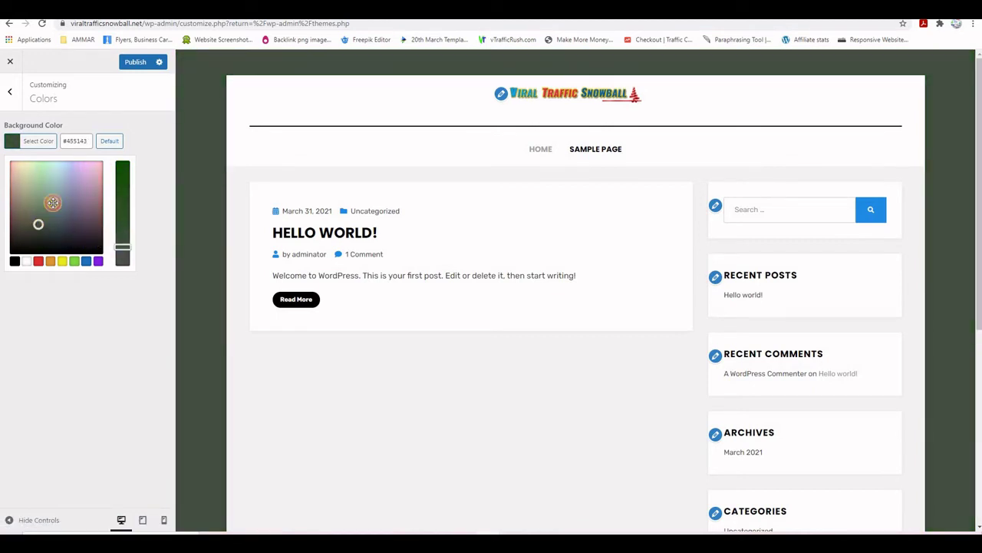
click(60, 187)
drag(75, 181, 76, 230)
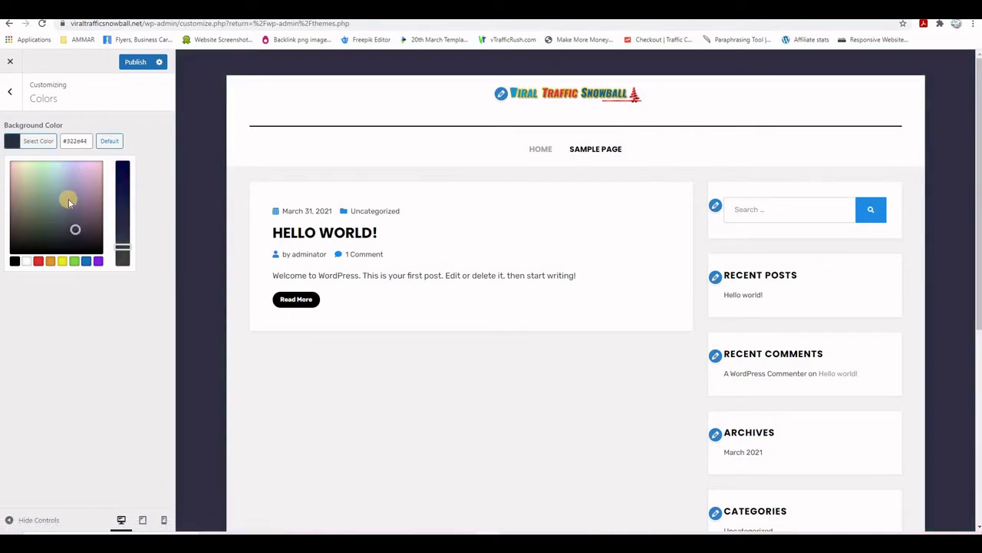
click(25, 261)
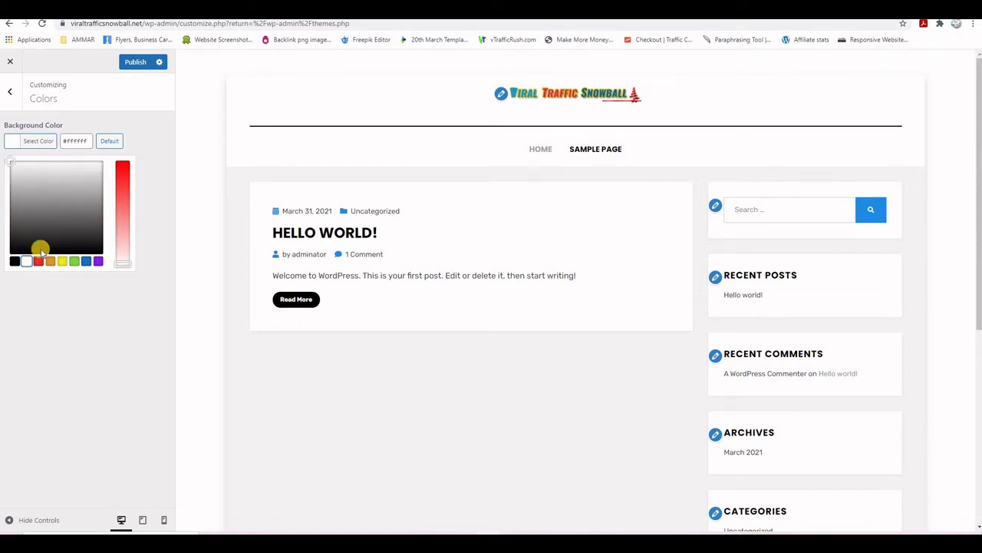
click(132, 62)
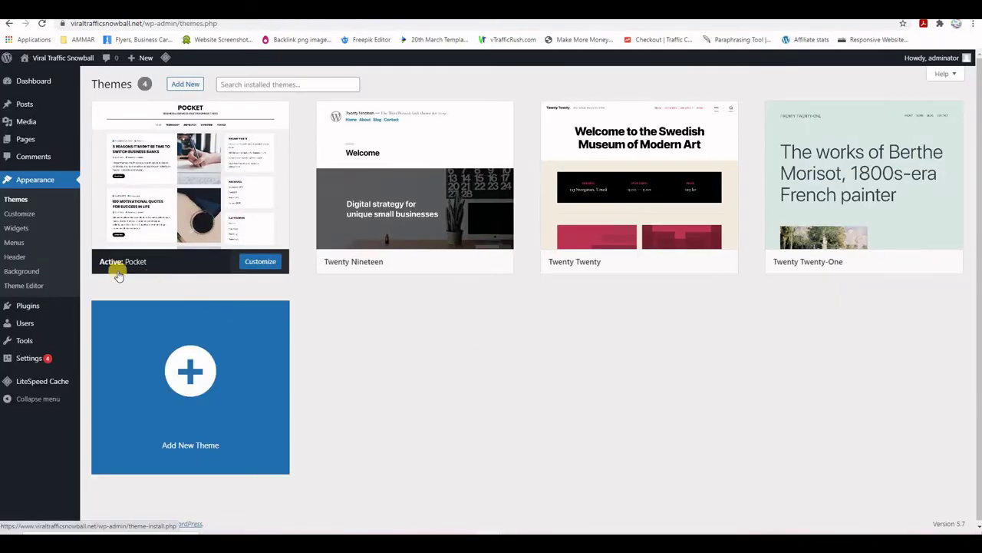
Step: Go to Appearance > Widgets, then switch to the finished example blog's tab
click(15, 230)
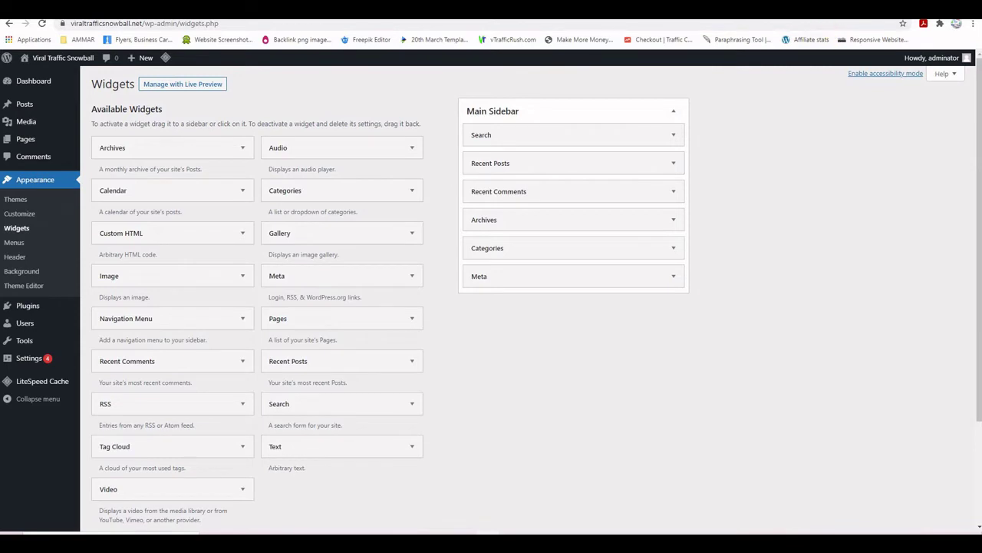
key(ctrl+Tab)
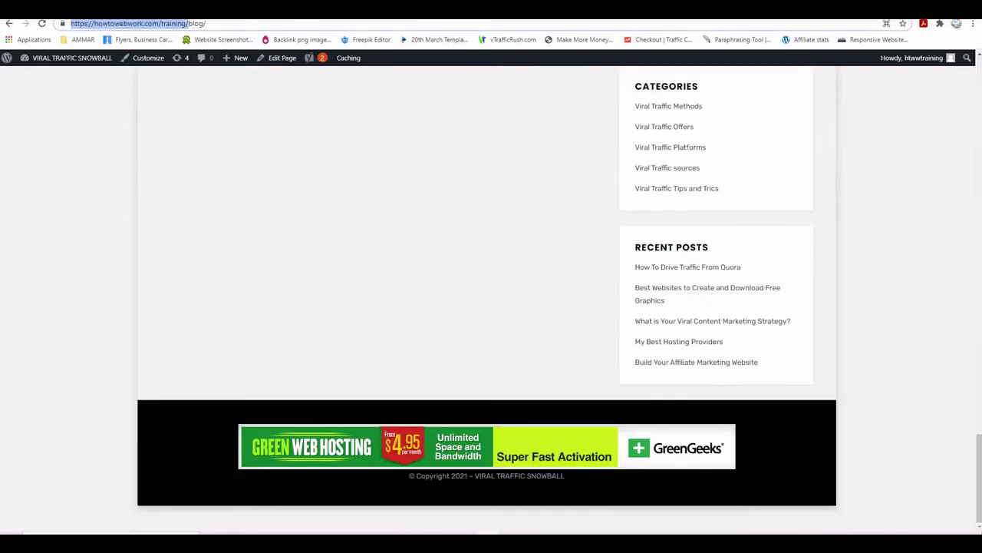
Step: Scroll through the howtowebwork blog's sidebar widgets, then return to the viraltrafficsnowball.net tab
scroll(883, 298, up, 15)
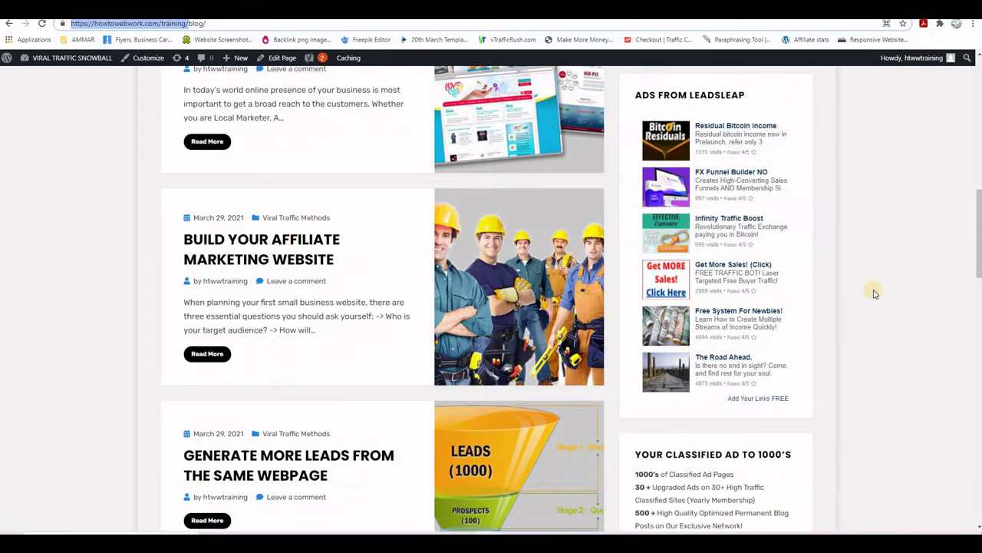
scroll(875, 296, up, 5)
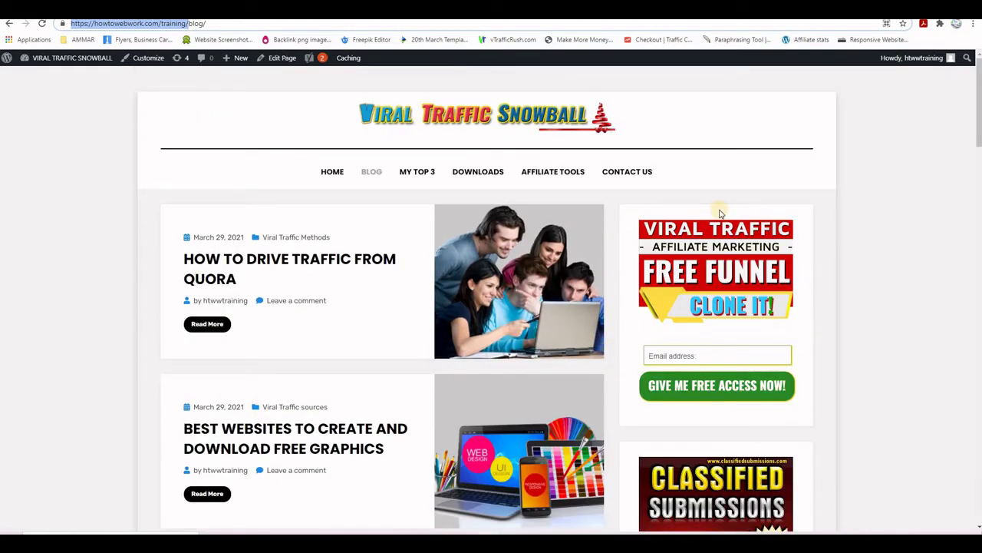
scroll(845, 370, down, 3)
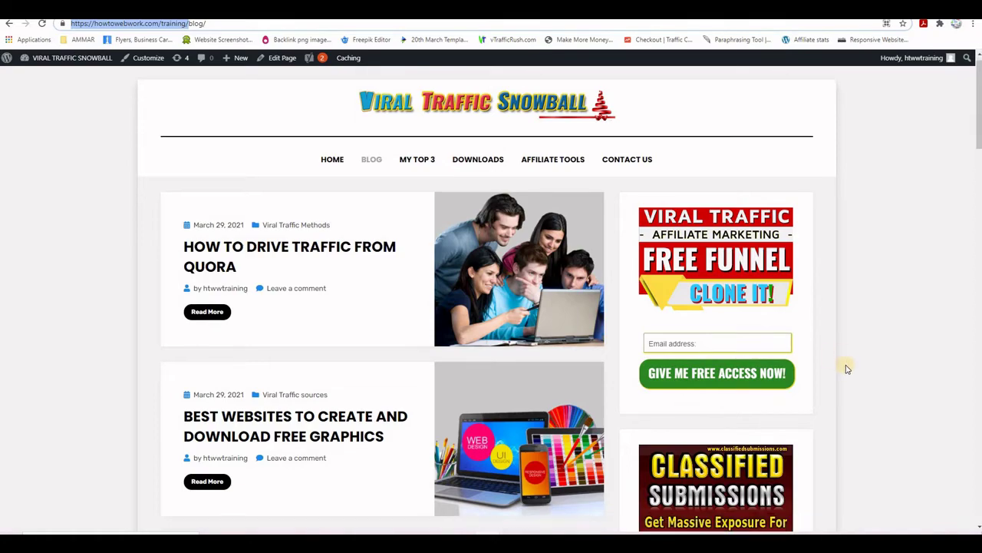
scroll(863, 351, down, 6)
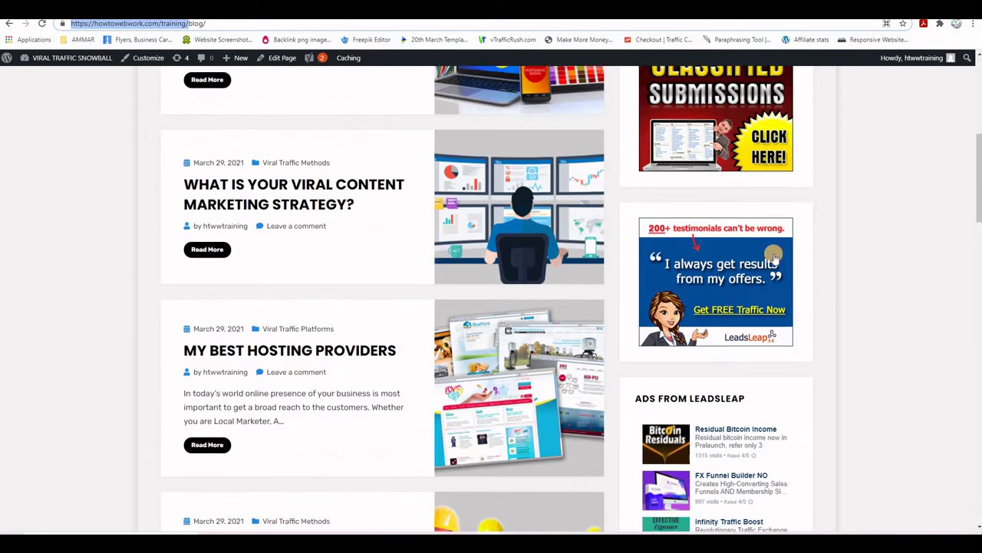
scroll(862, 334, down, 1)
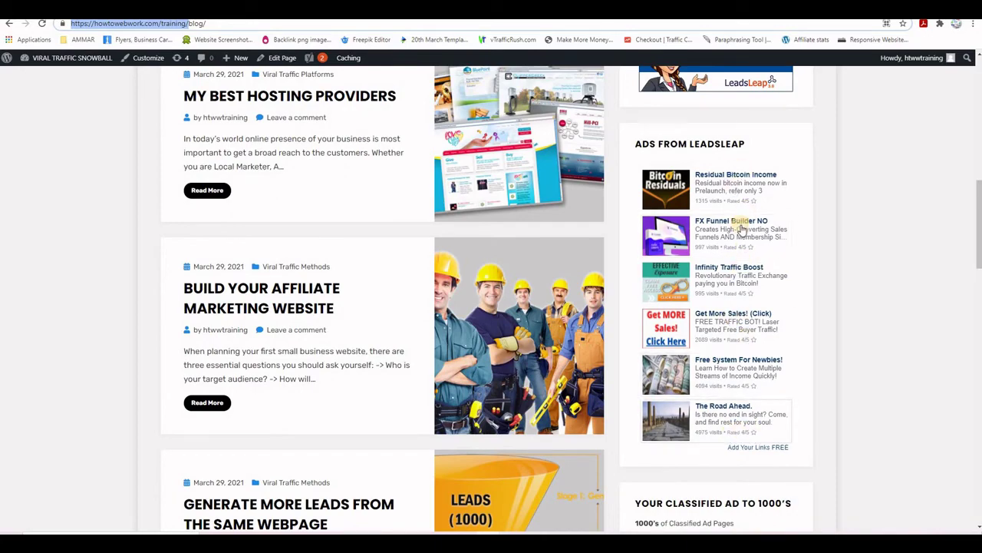
scroll(843, 439, down, 4)
scroll(843, 441, down, 1)
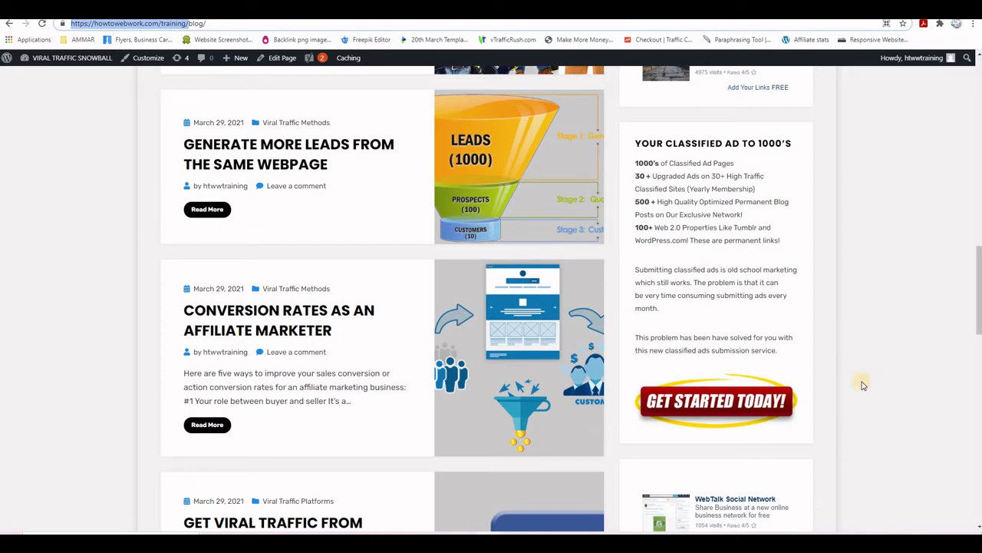
scroll(892, 381, down, 7)
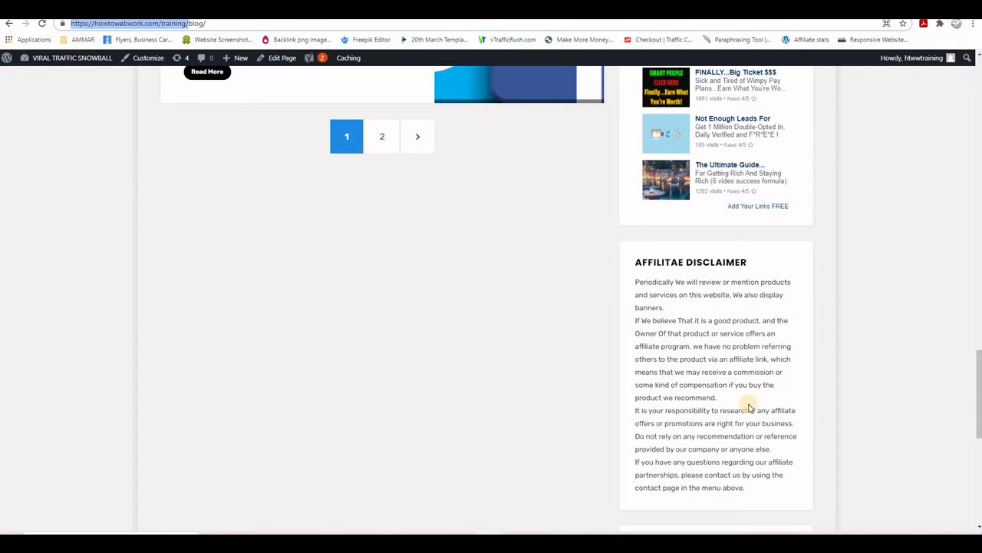
scroll(825, 424, up, 14)
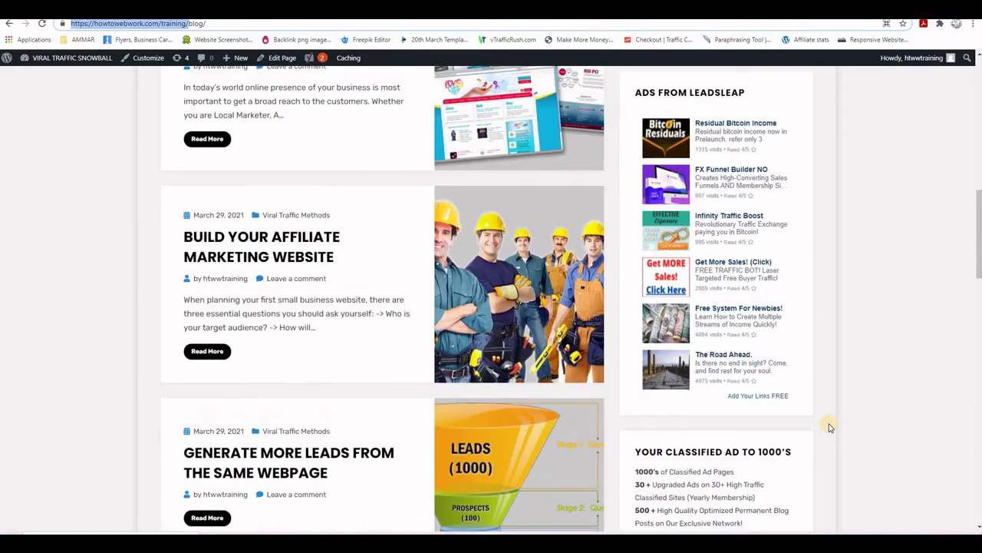
scroll(825, 424, up, 6)
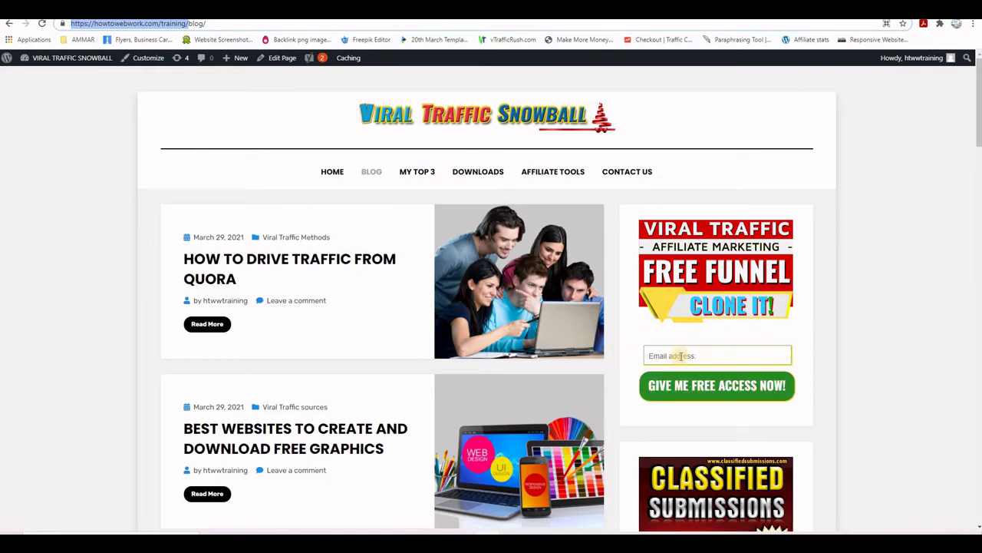
scroll(829, 318, down, 2)
scroll(829, 331, up, 1)
scroll(781, 314, down, 3)
scroll(803, 317, down, 10)
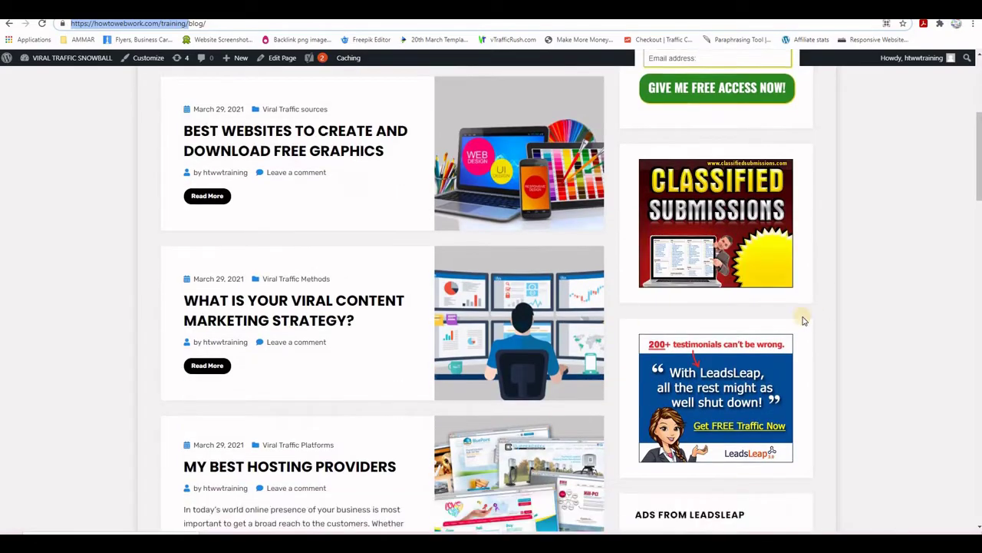
scroll(765, 322, up, 12)
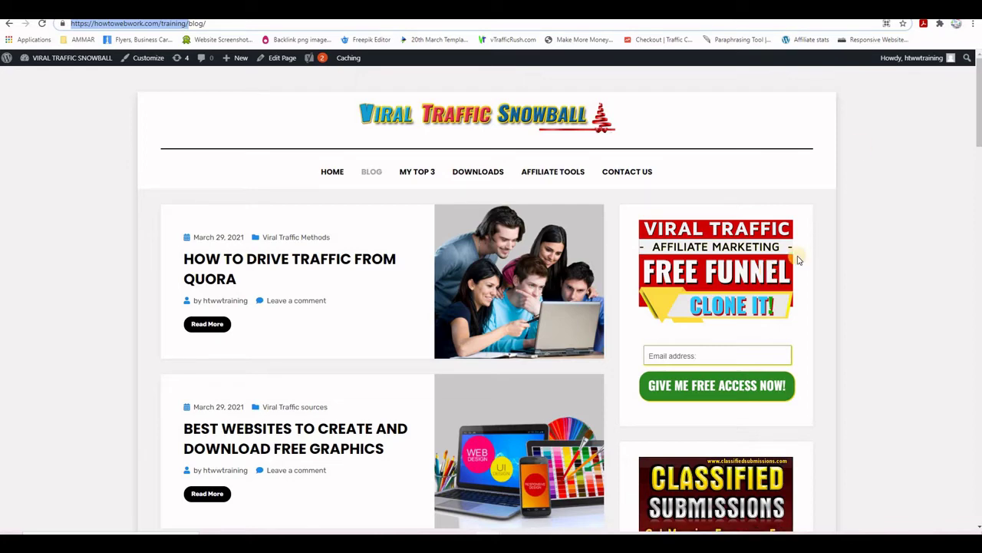
key(ctrl+Tab)
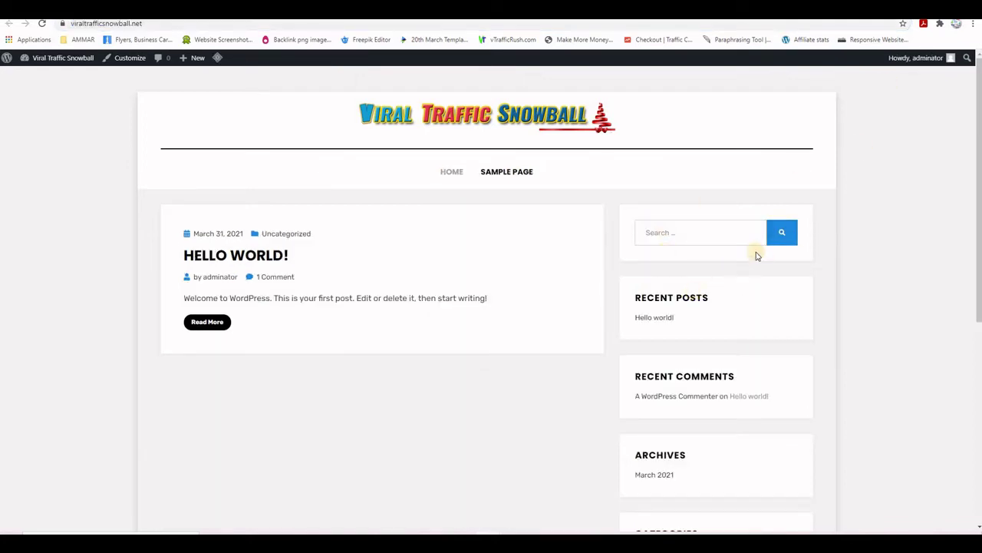
Step: Delete the Recent Comments, Archives, Categories and Meta widgets from Main Sidebar
click(482, 214)
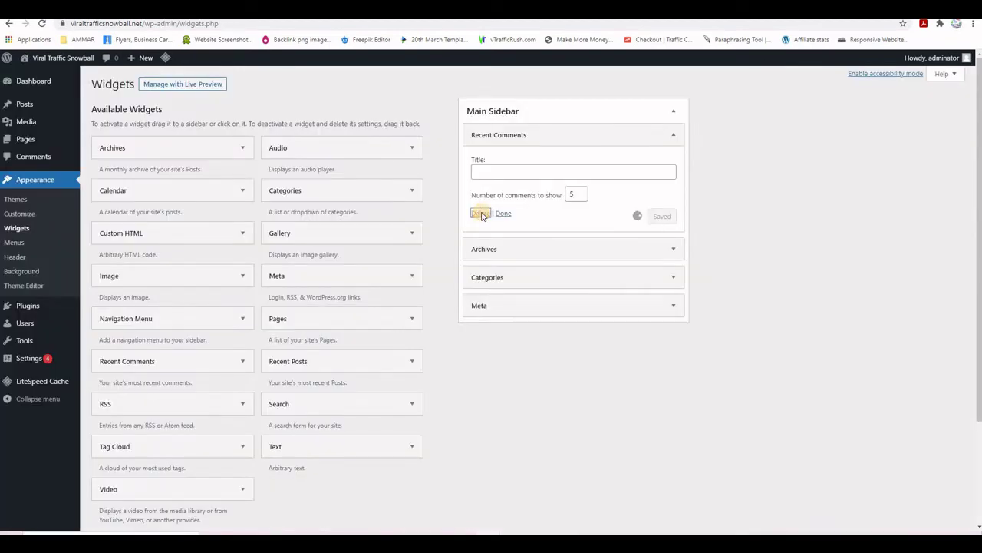
click(674, 135)
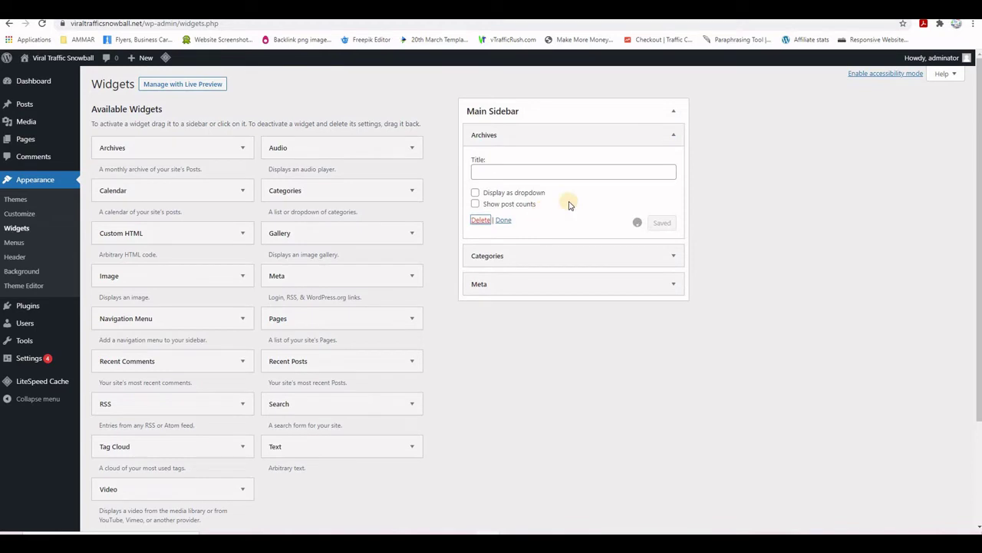
click(481, 220)
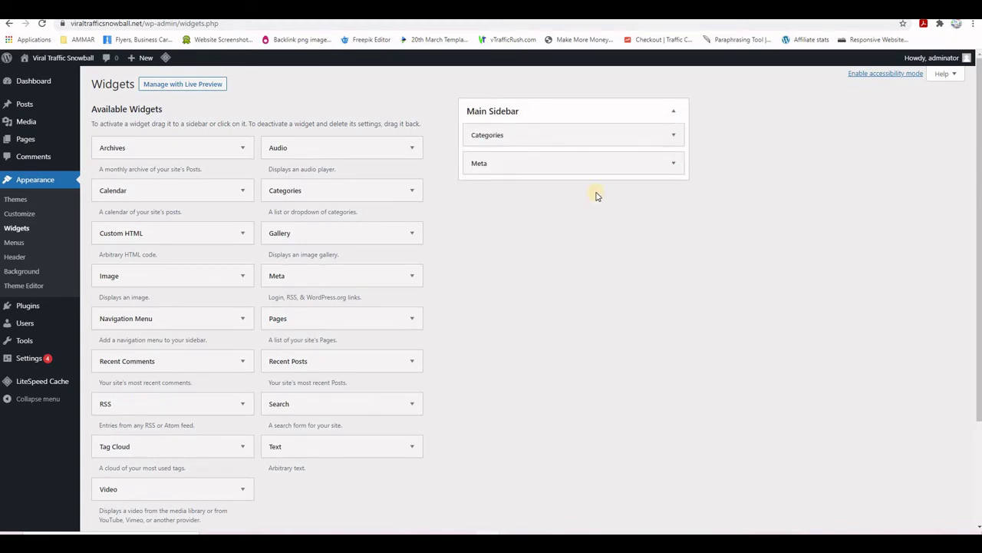
click(674, 136)
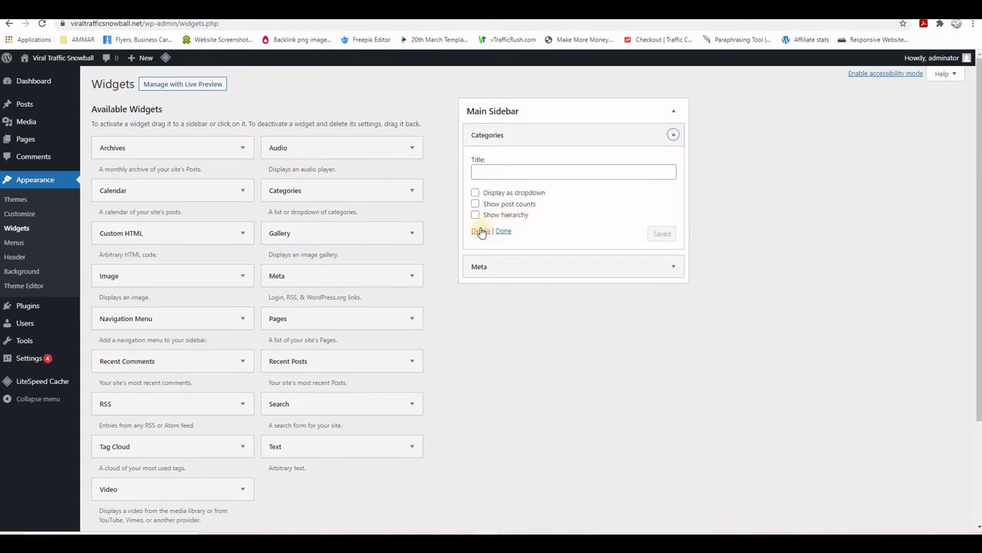
click(478, 231)
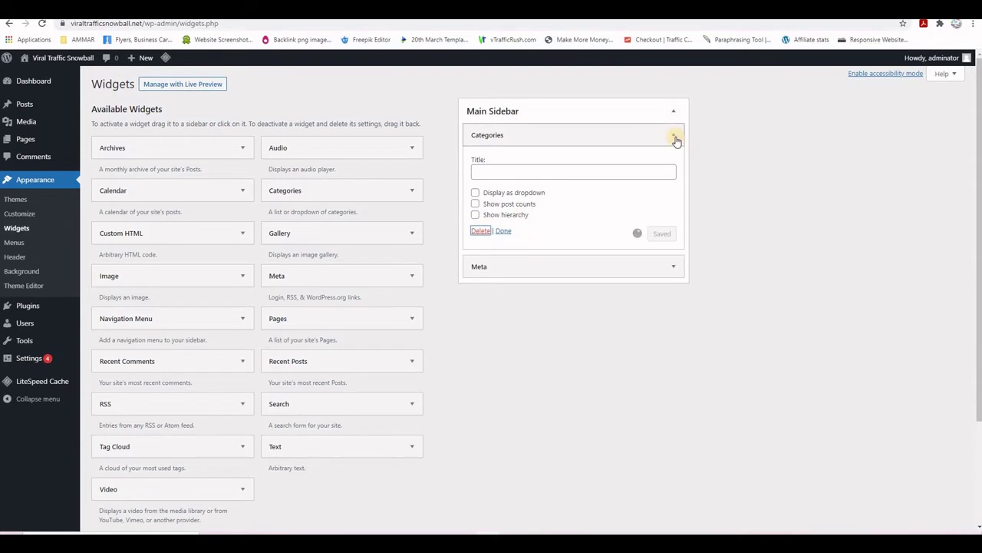
click(673, 136)
click(479, 191)
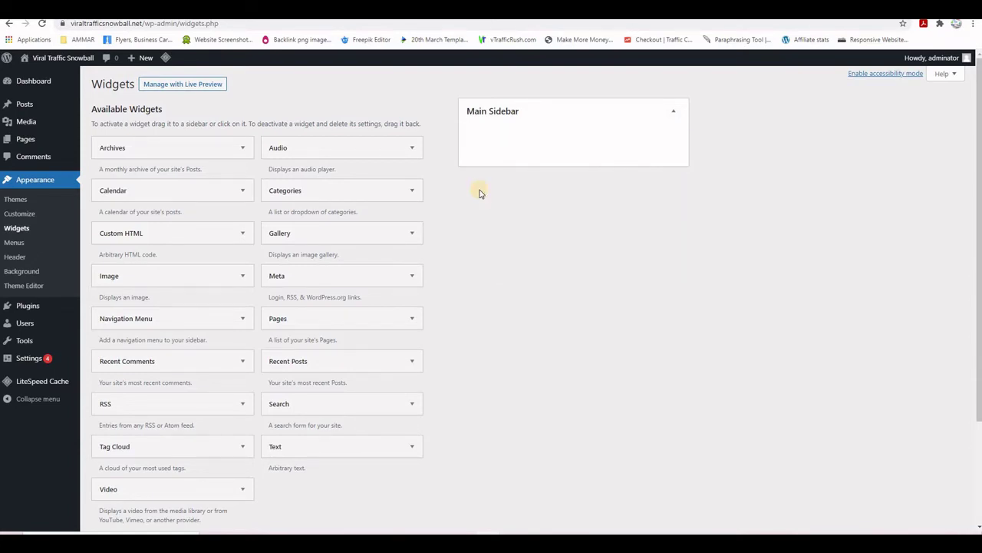
Step: Add a Text widget to Main Sidebar and copy the reference site's funnel widget HTML
drag(297, 451, 513, 137)
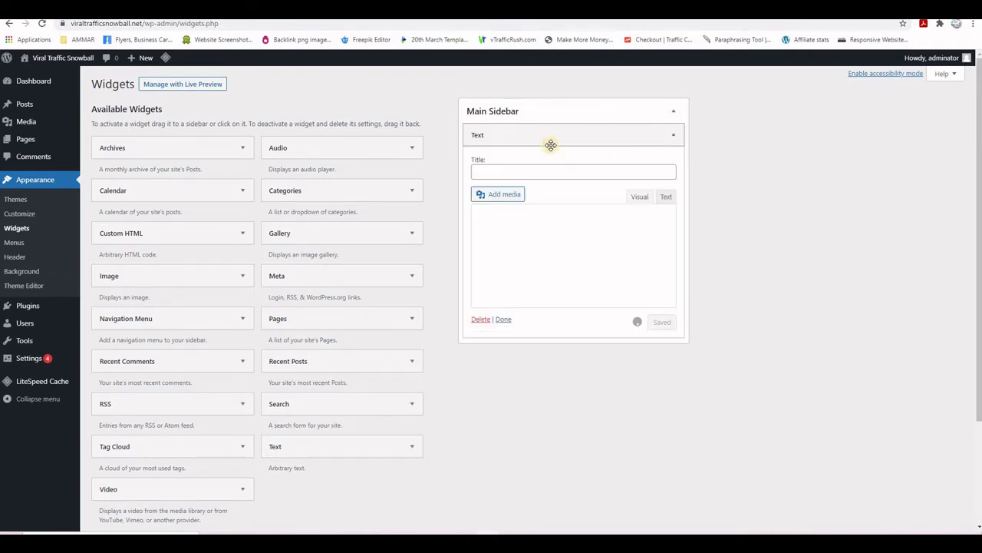
click(486, 235)
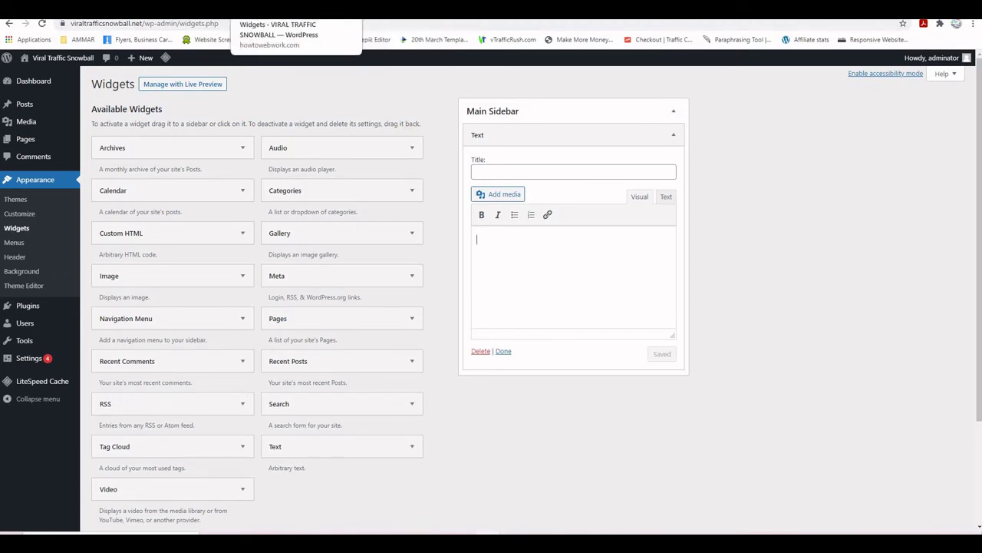
click(296, 9)
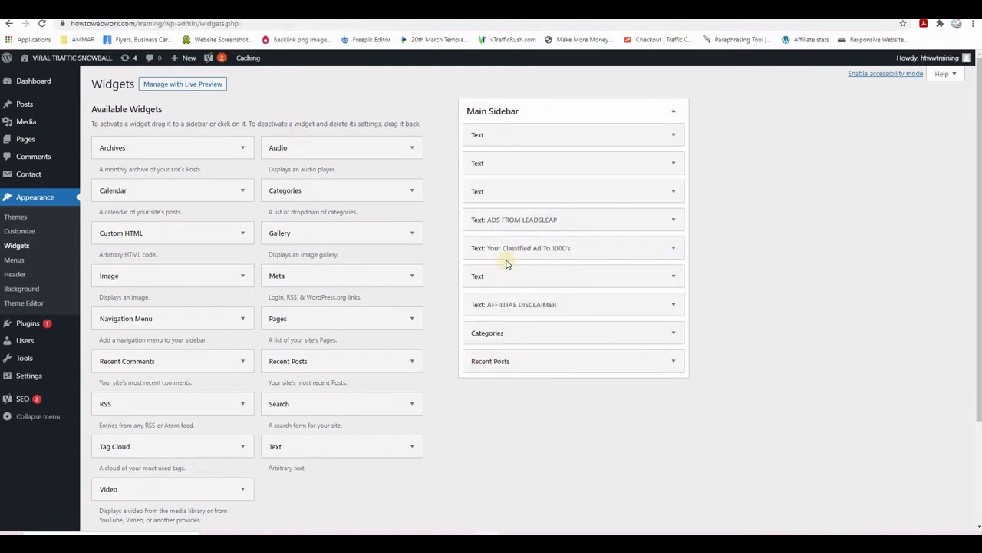
click(673, 136)
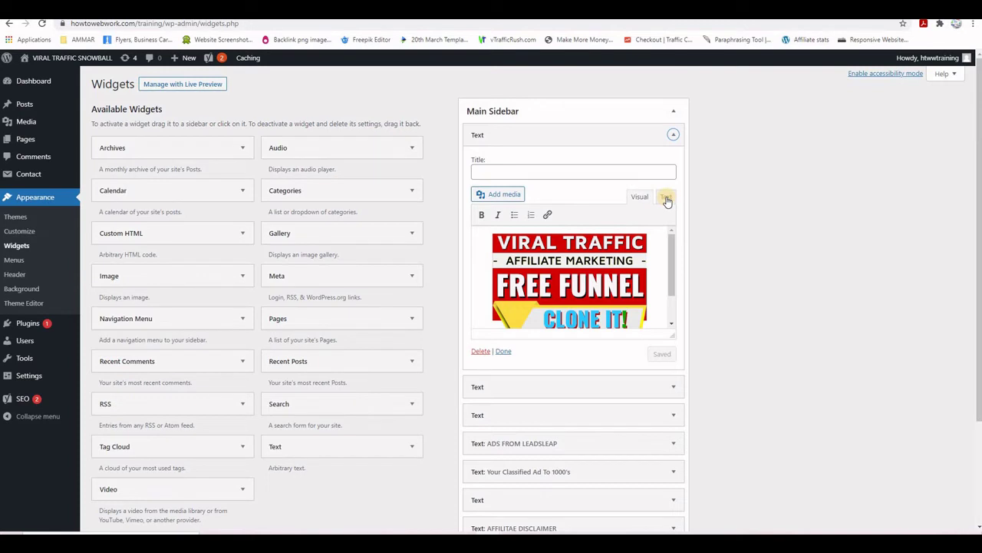
click(667, 198)
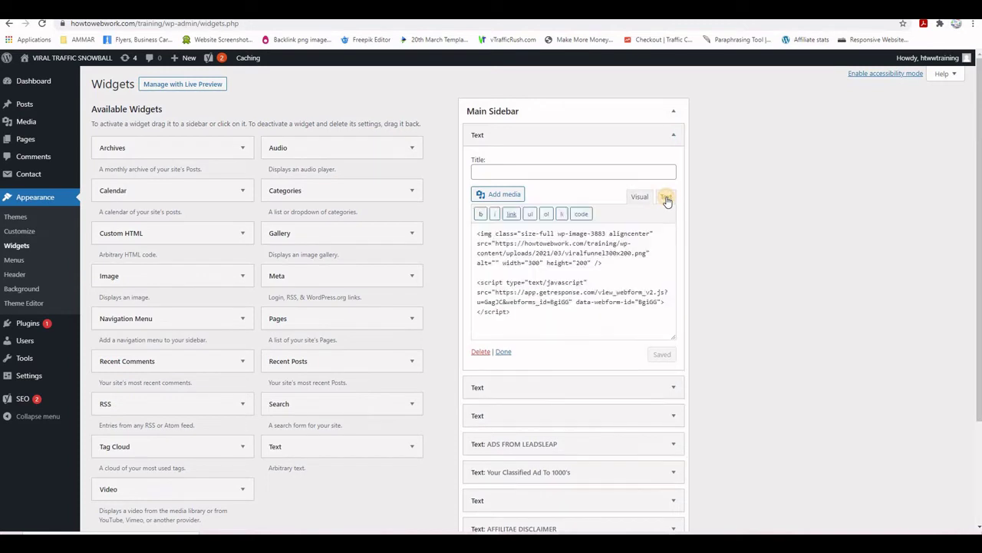
click(620, 277)
key(ctrl+a)
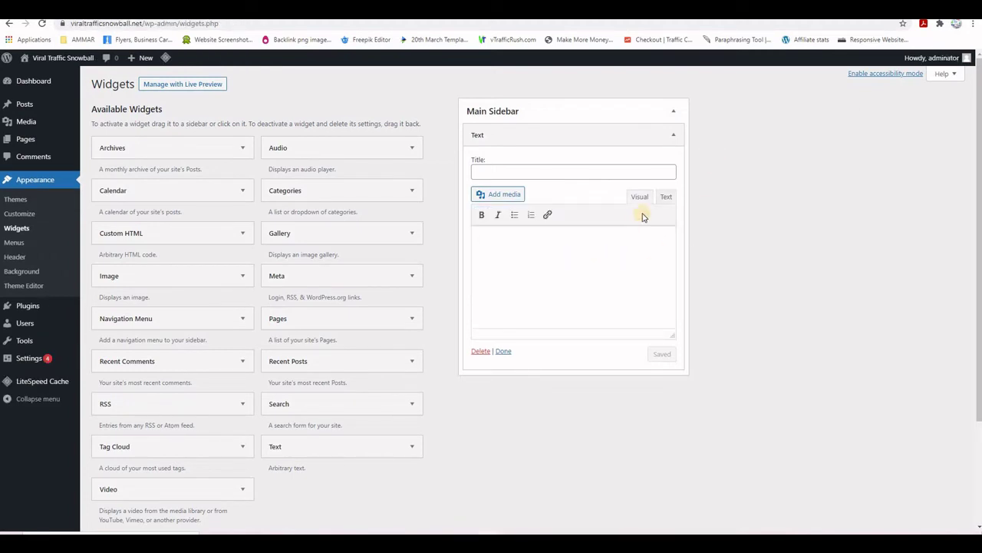
Step: Paste the FREE FUNNEL banner and opt-in form code into the widget's Text tab and save it
click(666, 197)
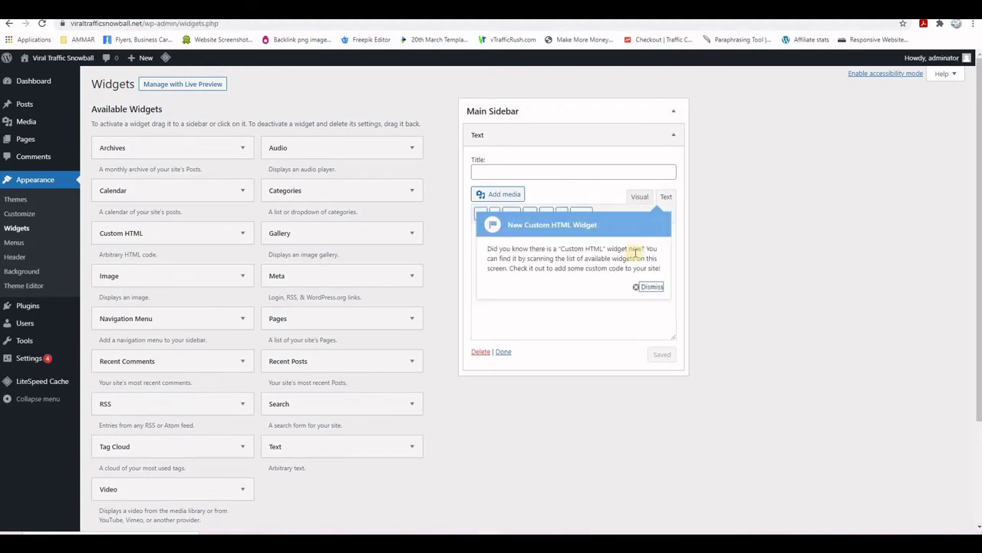
click(652, 288)
click(538, 251)
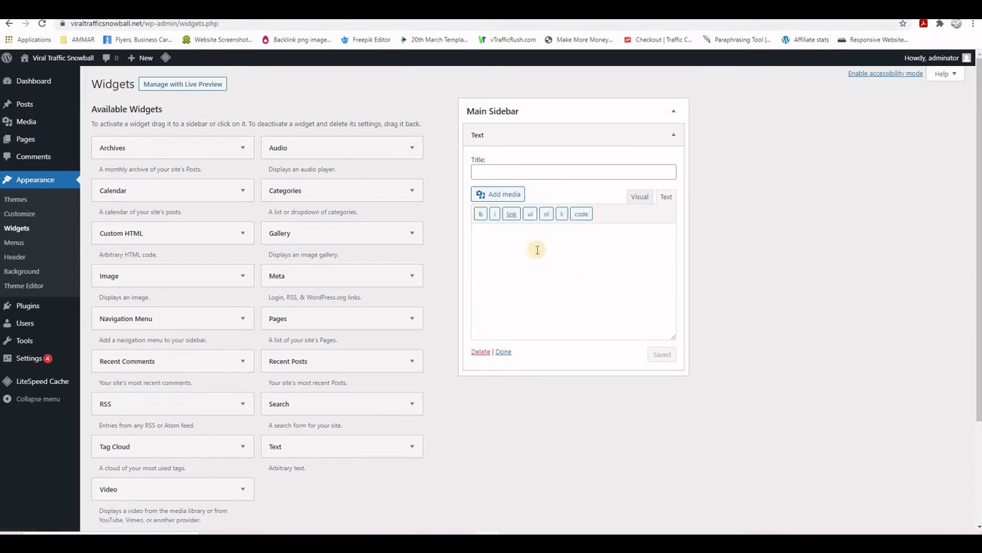
text(<img class="size-full wp-image-3883 aligncenter" src="https://howtowebwork.com/training/wp-content/uploads/2021/03/viralfunnel300x200.png" alt="" width="300" height="200" />  <script type="text/javascript" src="https://app.getresponse.com/view_webform_v2.js?u=Gag3C&webforms_id=BgiGG" data-webform-id="BgiGG"> </script>)
click(665, 355)
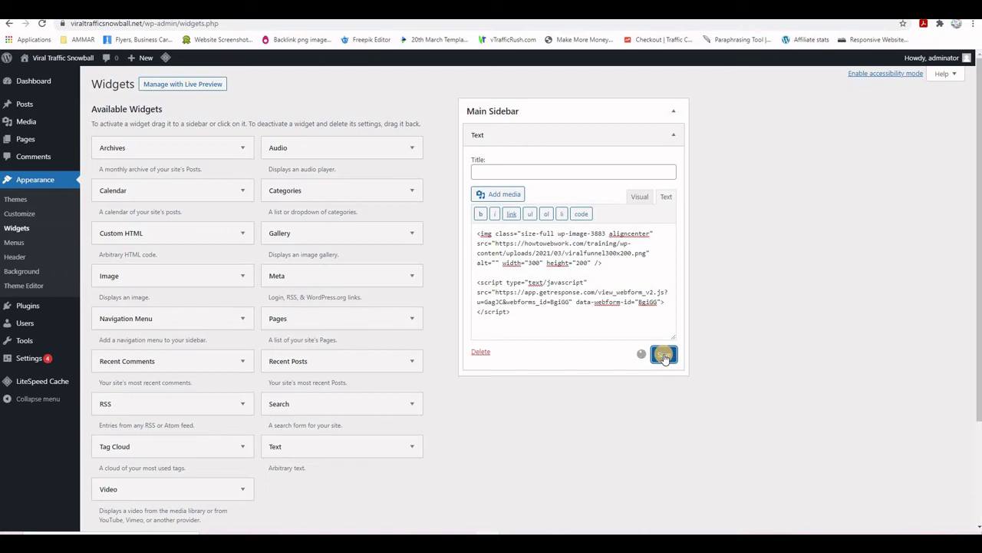
click(639, 198)
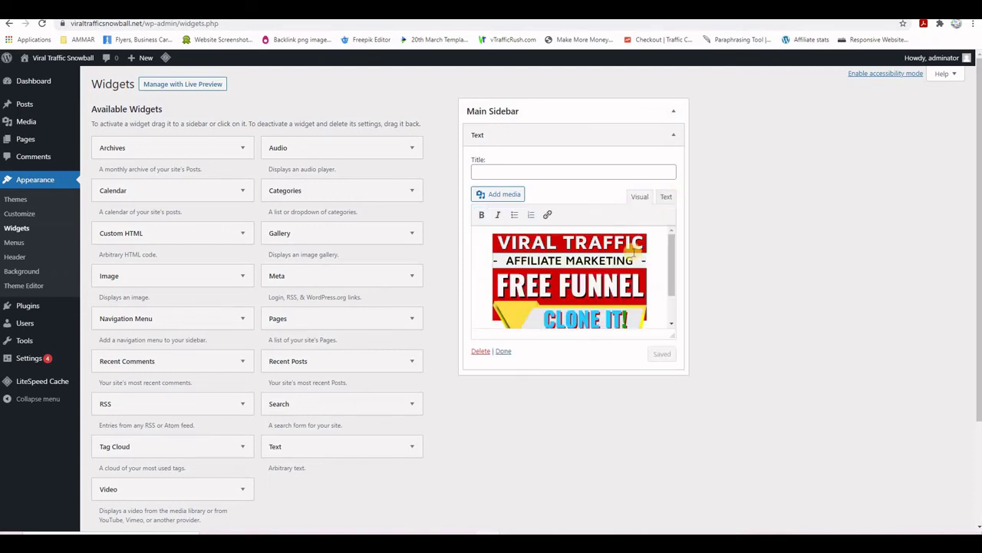
scroll(641, 263, down, 1)
scroll(641, 263, up, 1)
scroll(641, 263, down, 1)
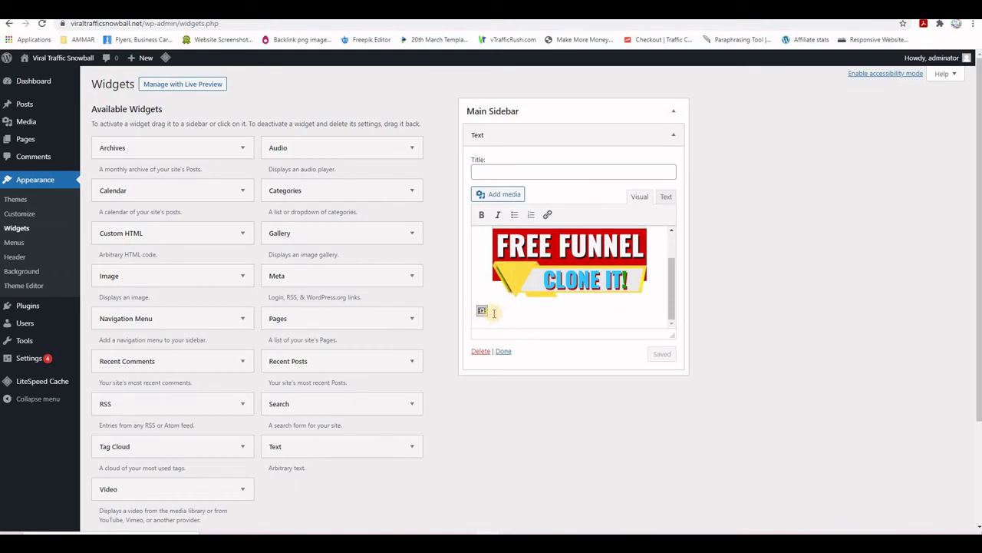
Step: Reload the new site's front page, then copy the reference site's classified banner HTML
key(ctrl+Tab)
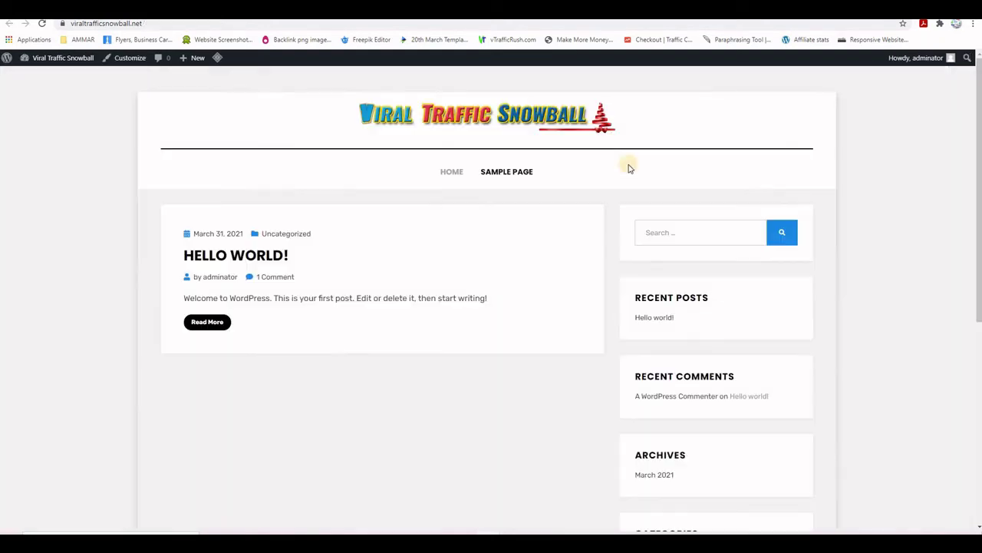
click(41, 24)
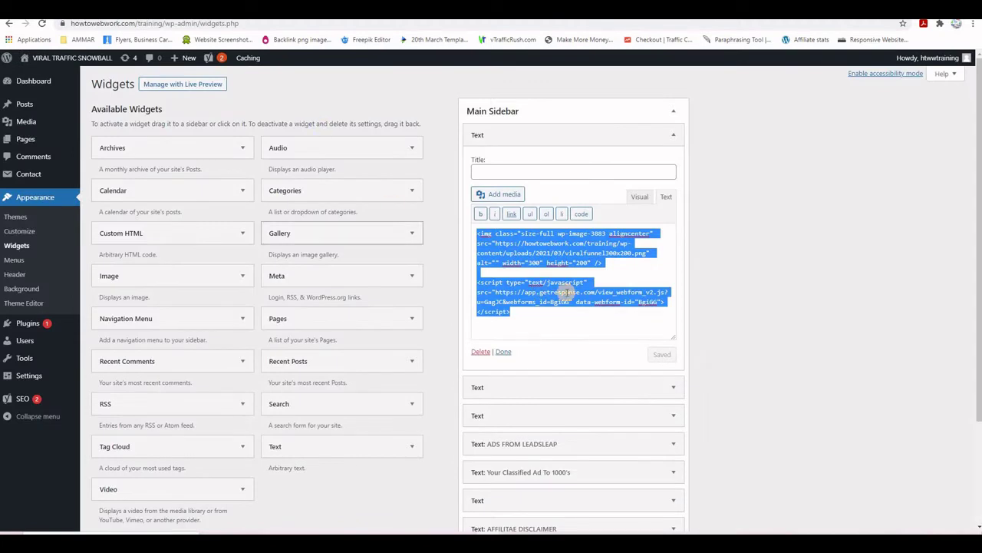
scroll(722, 272, down, 3)
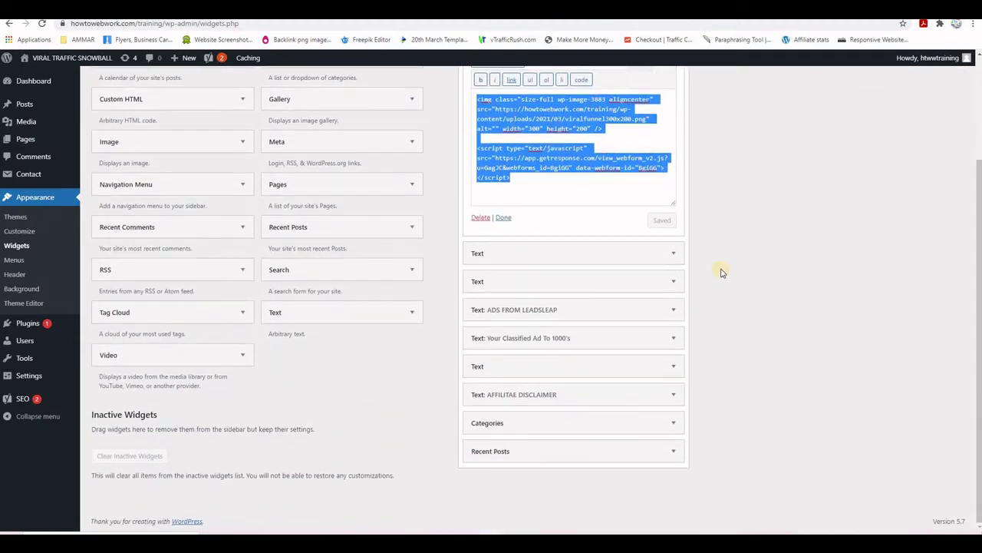
click(673, 256)
scroll(675, 261, down, 3)
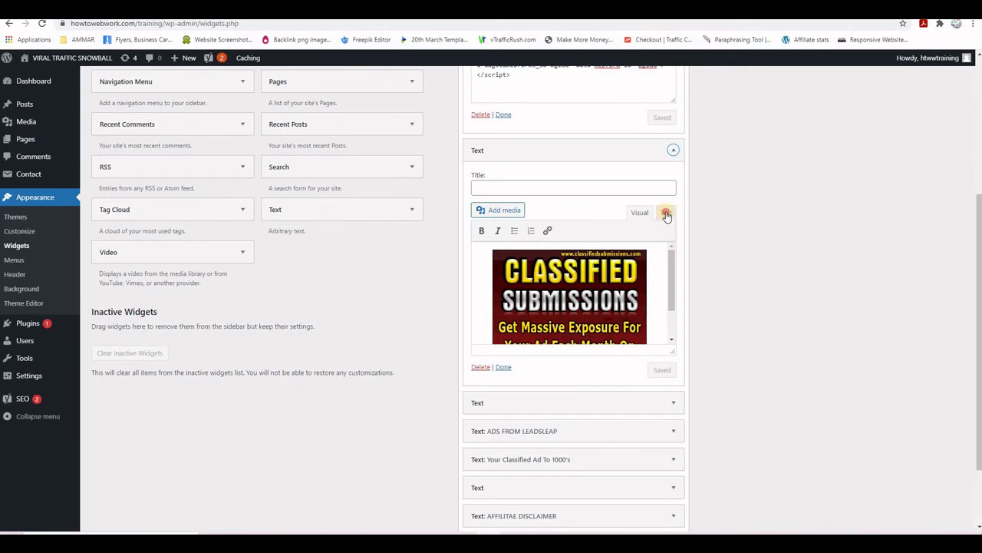
click(666, 214)
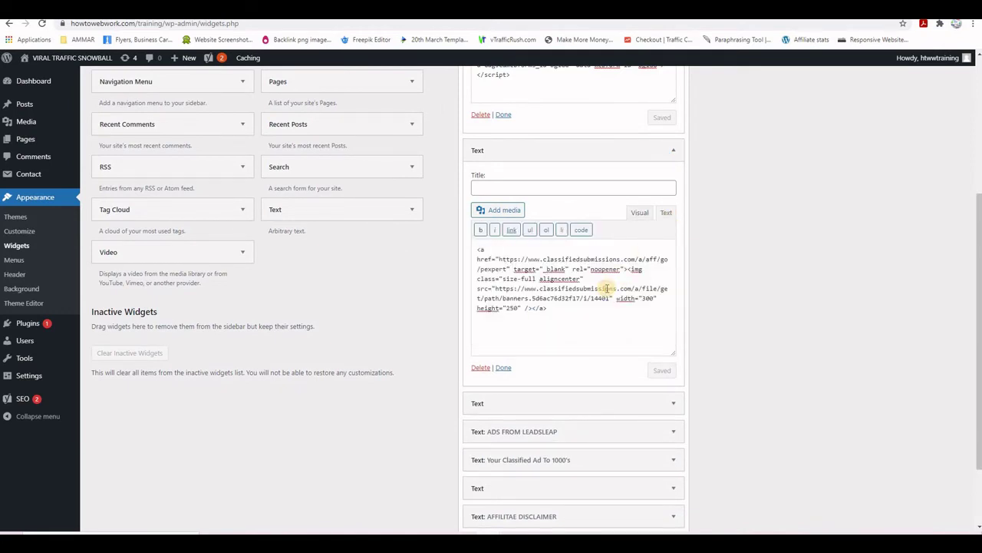
key(ctrl+a)
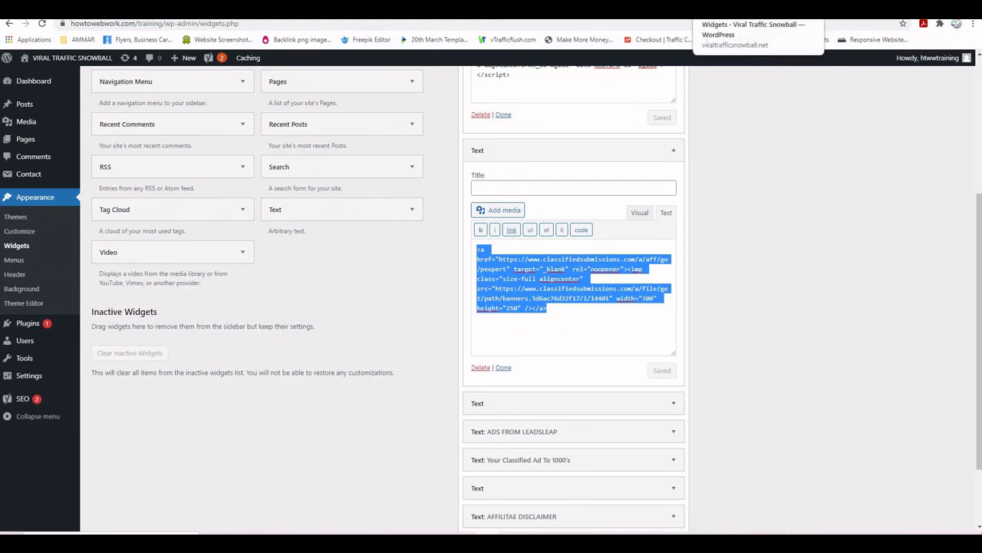
click(760, 8)
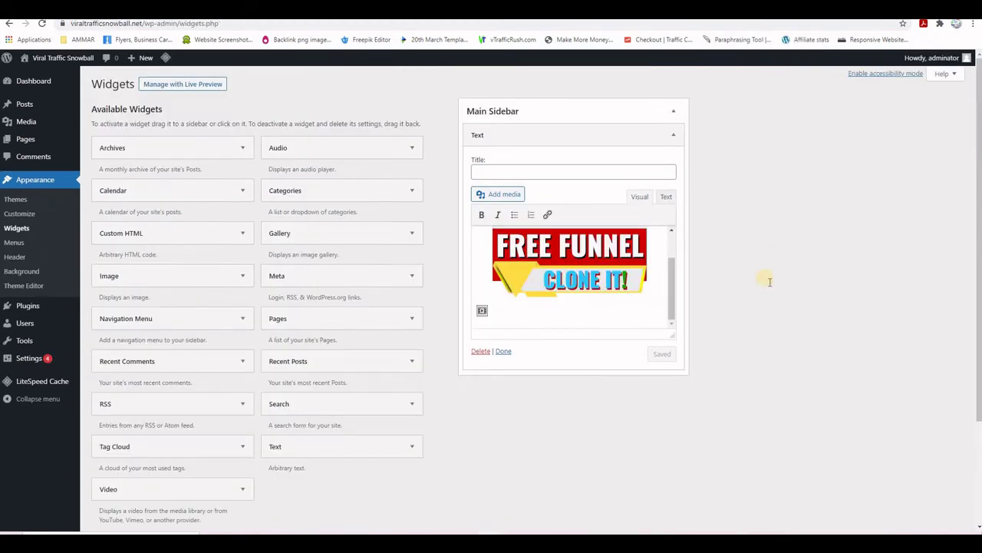
Step: Add a second Text widget below the first with the Classified Submissions banner code and save
drag(288, 451, 507, 385)
scroll(560, 373, down, 3)
click(559, 373)
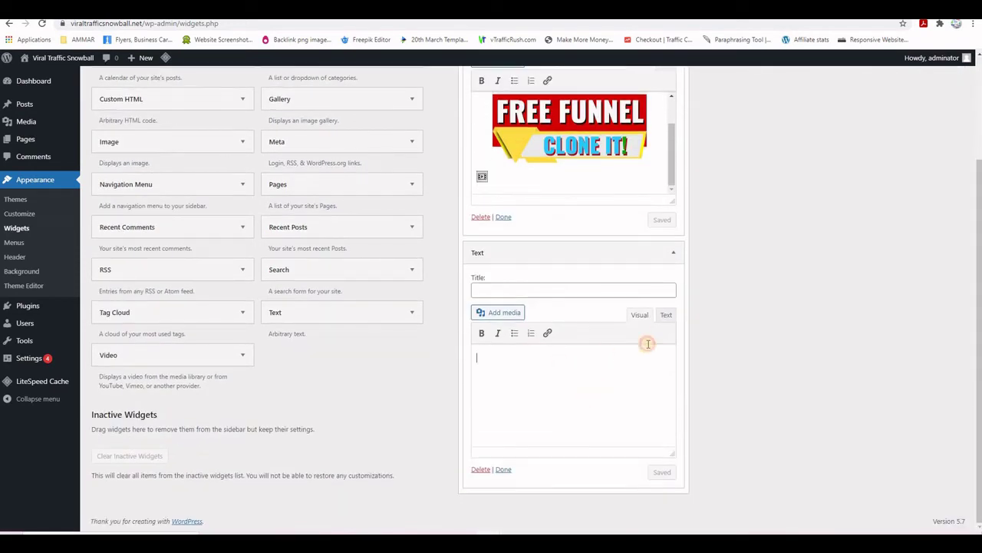
click(667, 315)
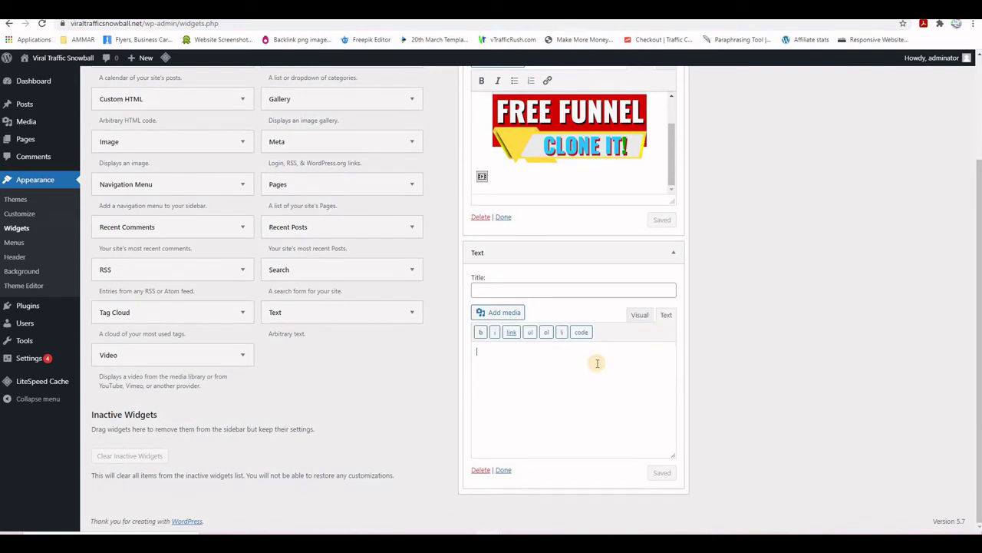
text(<a href="https://www.classifiedsubmissions.com/a/aff/go/pexpert" target="_blank" rel="noopener"><img class="size-full aligncenter" src="https://www.classifiedsubmissions.com/a/file/get/path/banners.5d6ac76d32f17/i/14401" width="300" height="250" /></a>)
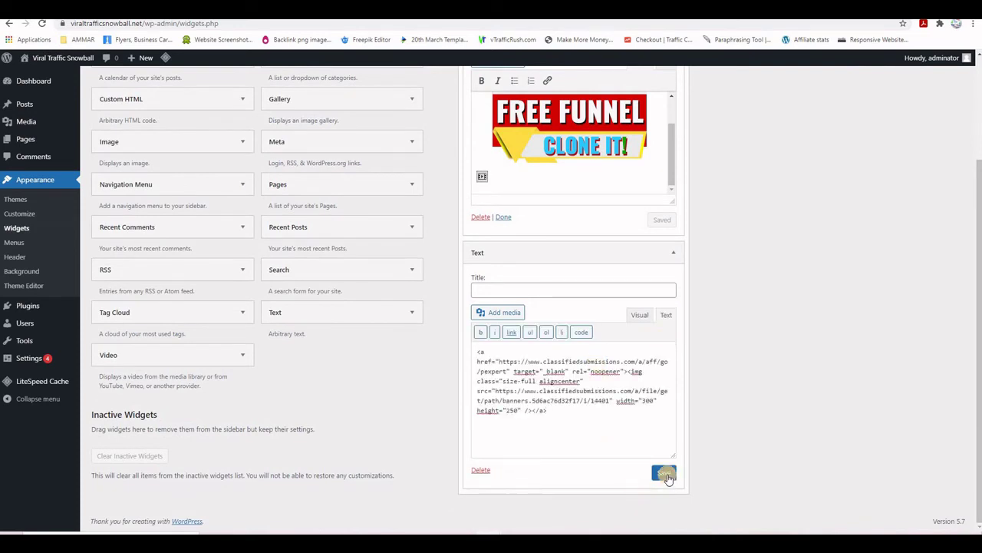
click(664, 472)
Step: Reload the live front page to confirm the banner appears in the sidebar
click(63, 57)
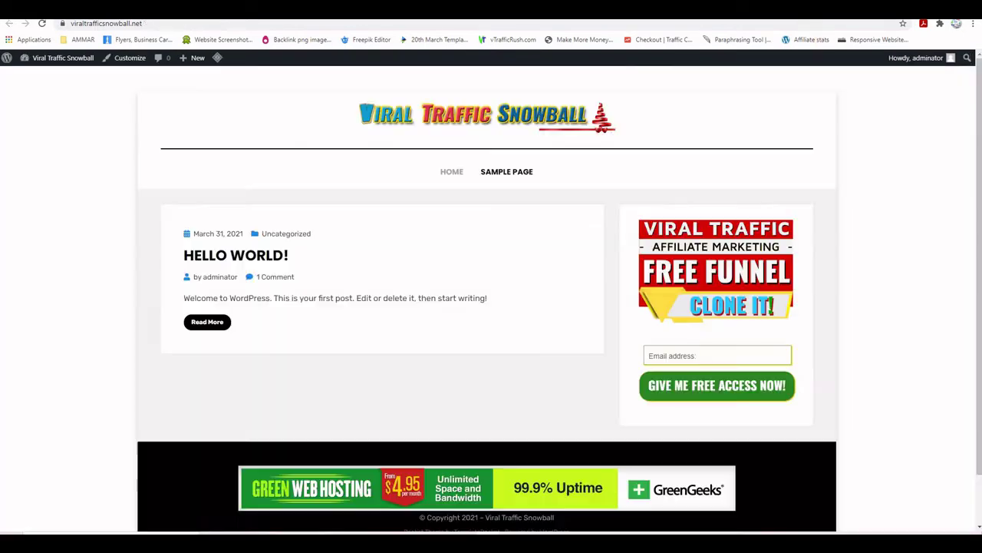
click(43, 25)
scroll(824, 298, down, 3)
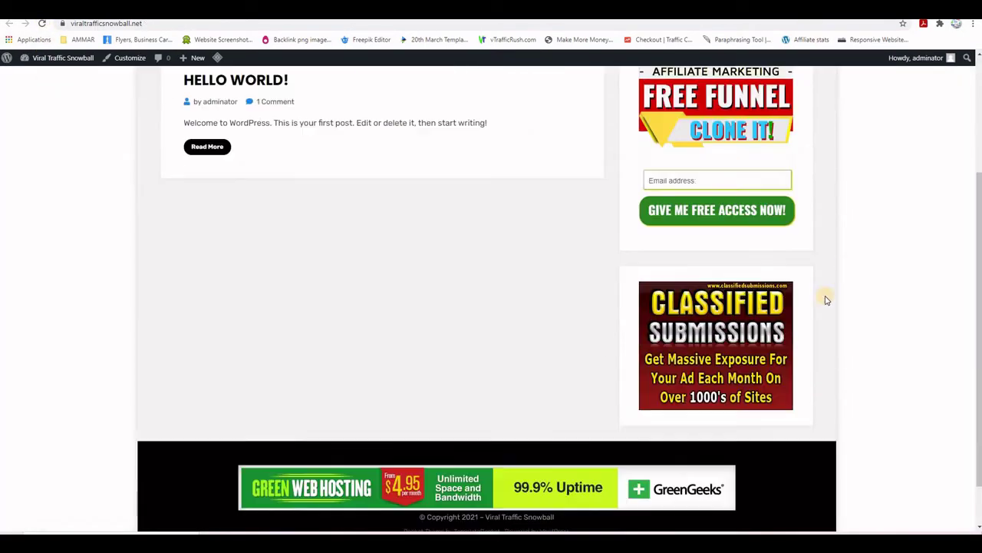
scroll(875, 326, up, 3)
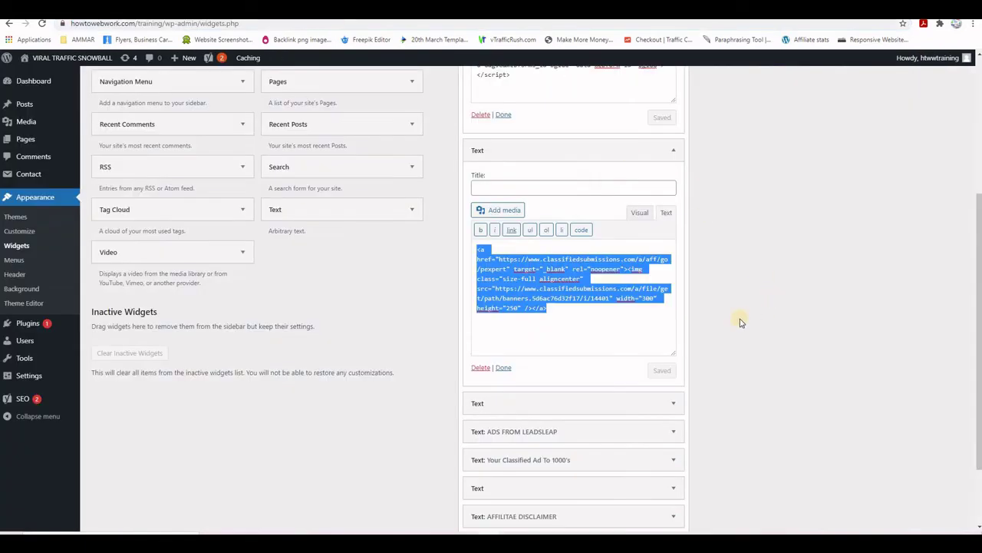
Step: Review the reference site's classified banner widget, then go to the LeadsLeap members dashboard
scroll(728, 377, down, 1)
click(673, 311)
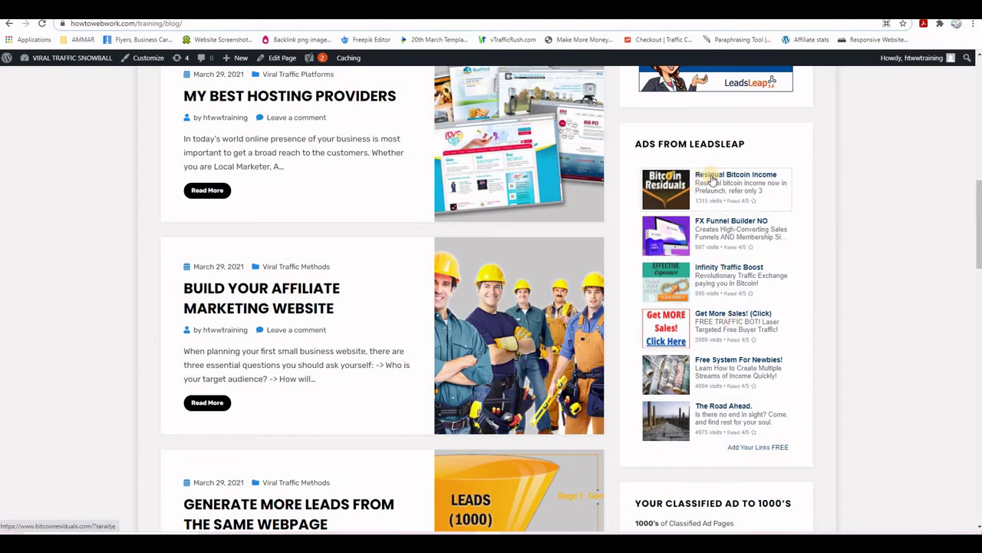
click(758, 193)
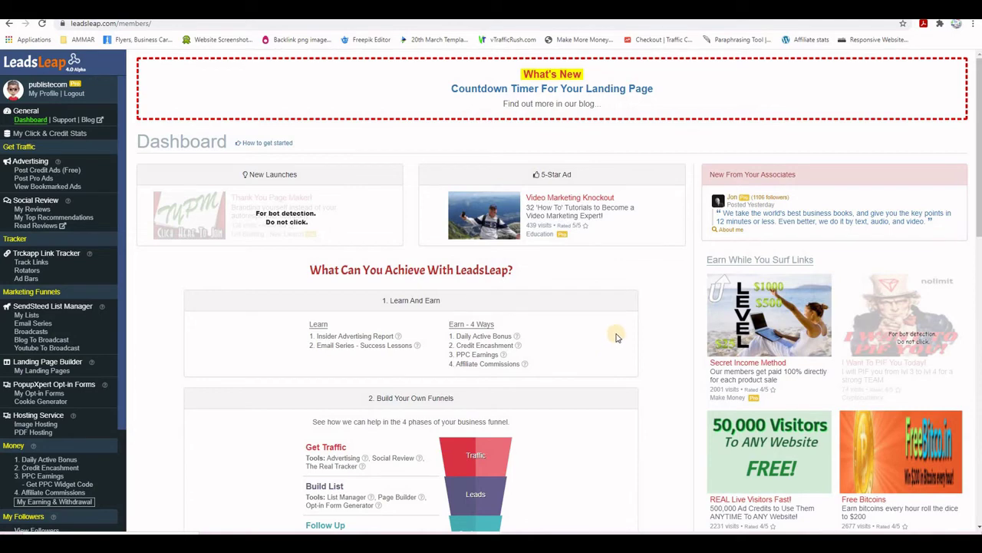
Step: Set the LeadsLeap PPC widget to fixed 300 px width, 4 ads and dark teal (#073763) titles
scroll(618, 338, down, 1)
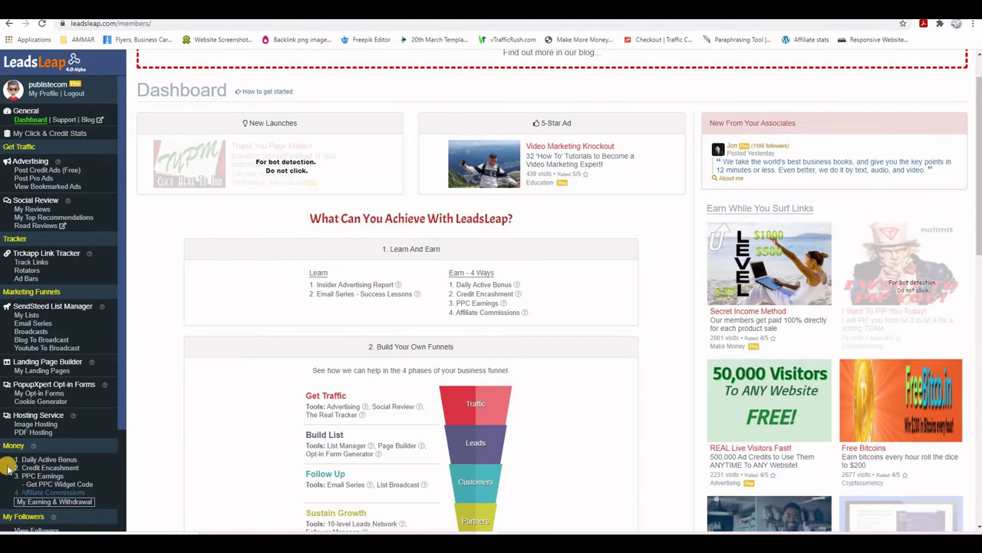
click(51, 484)
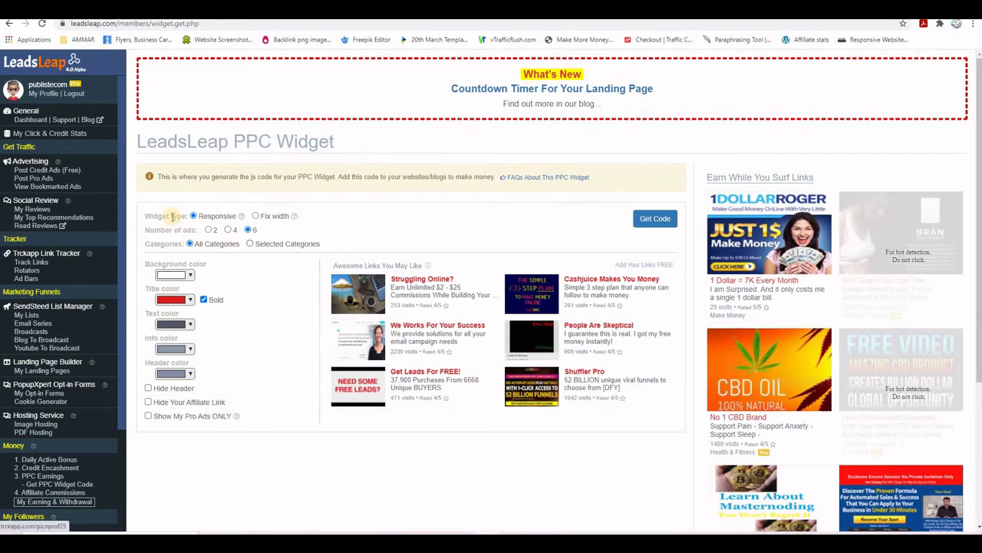
click(257, 216)
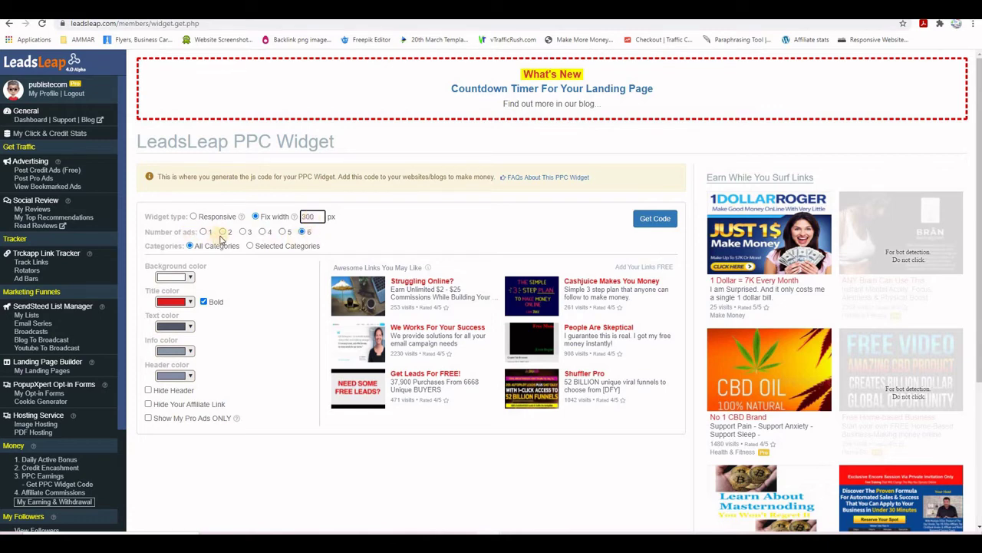
click(262, 232)
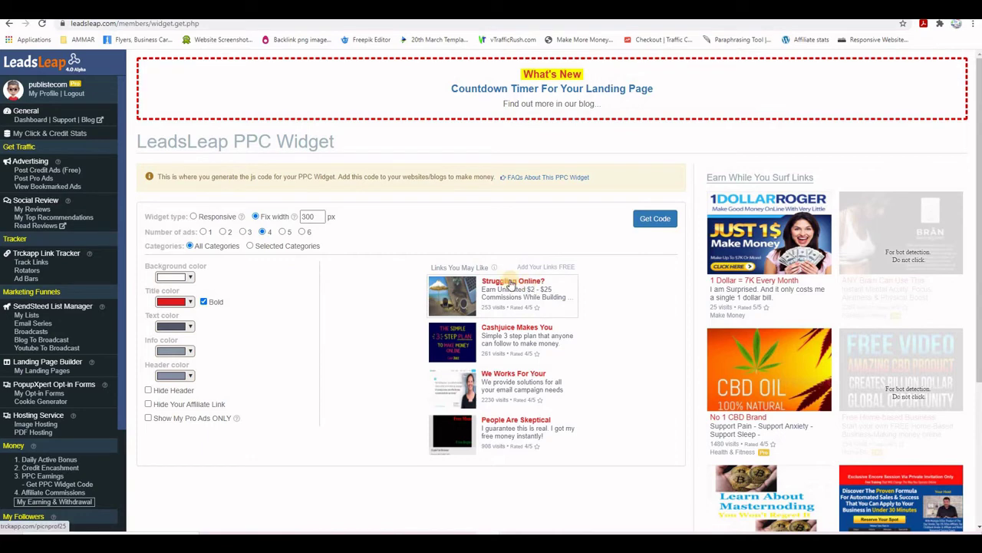
click(171, 302)
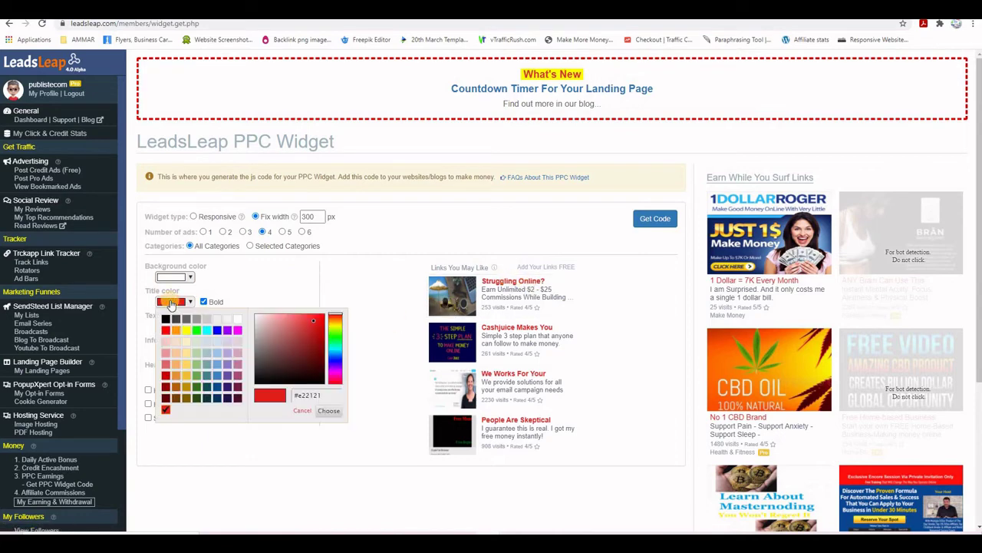
click(216, 398)
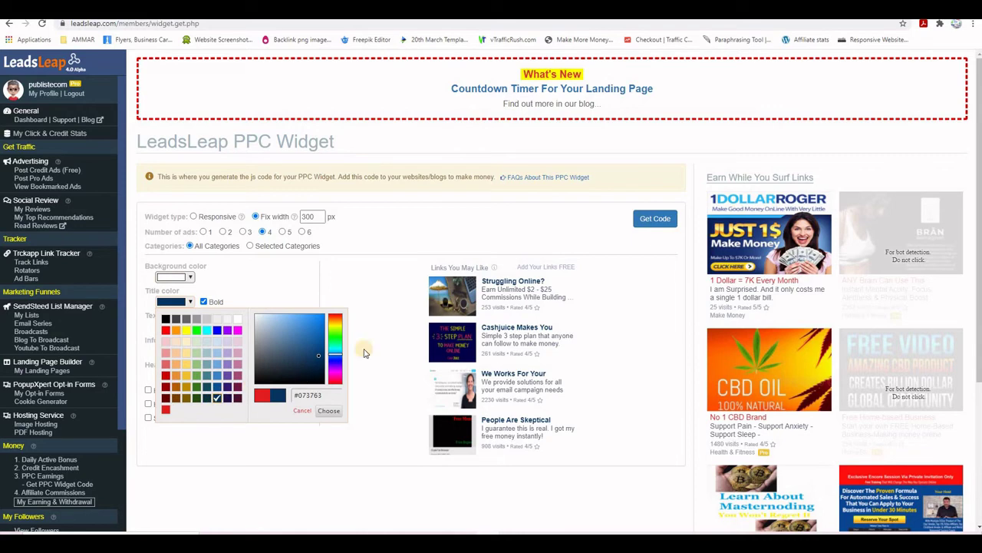
Step: Generate the PPC widget code and copy the script for WordPress
click(648, 221)
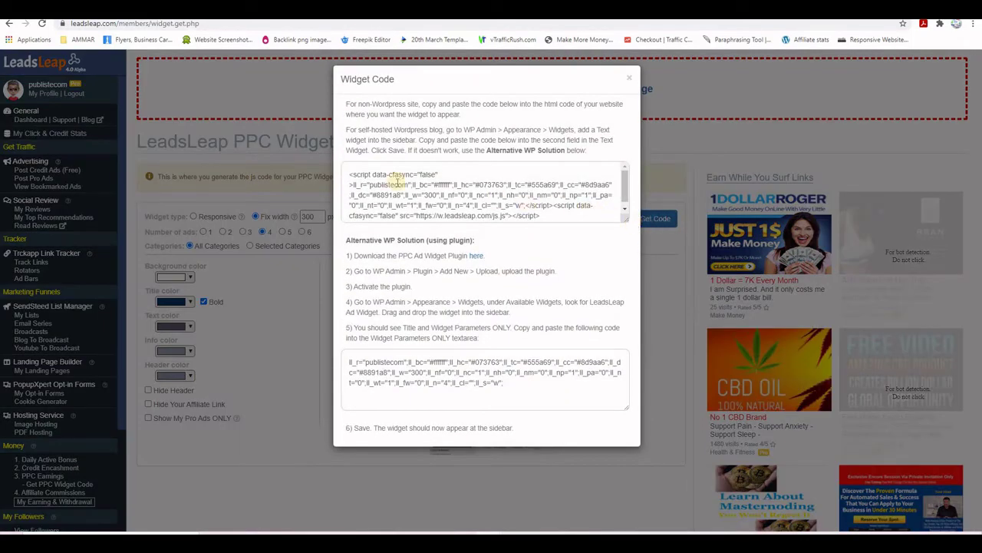
drag(349, 175, 564, 250)
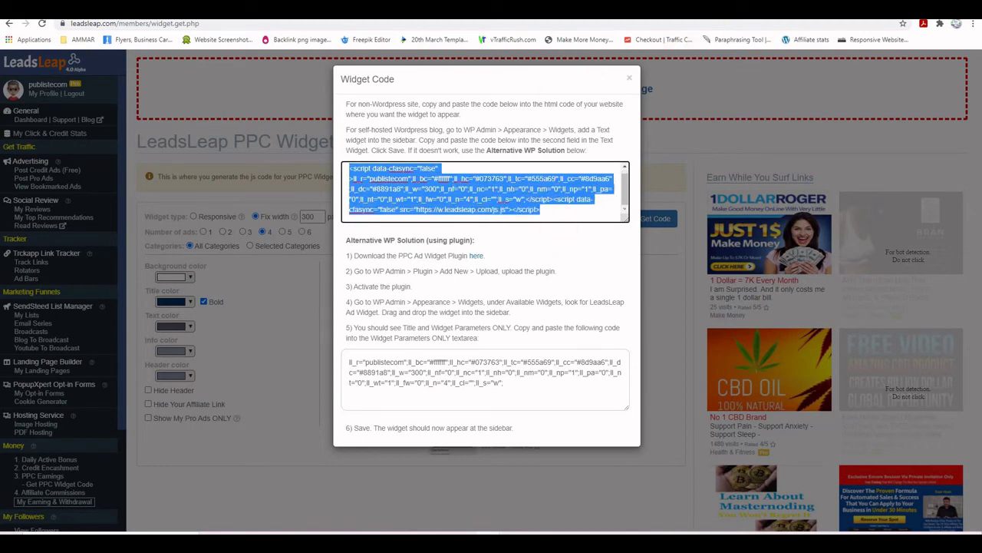
key(ctrl+Tab)
key(ctrl+Tab)
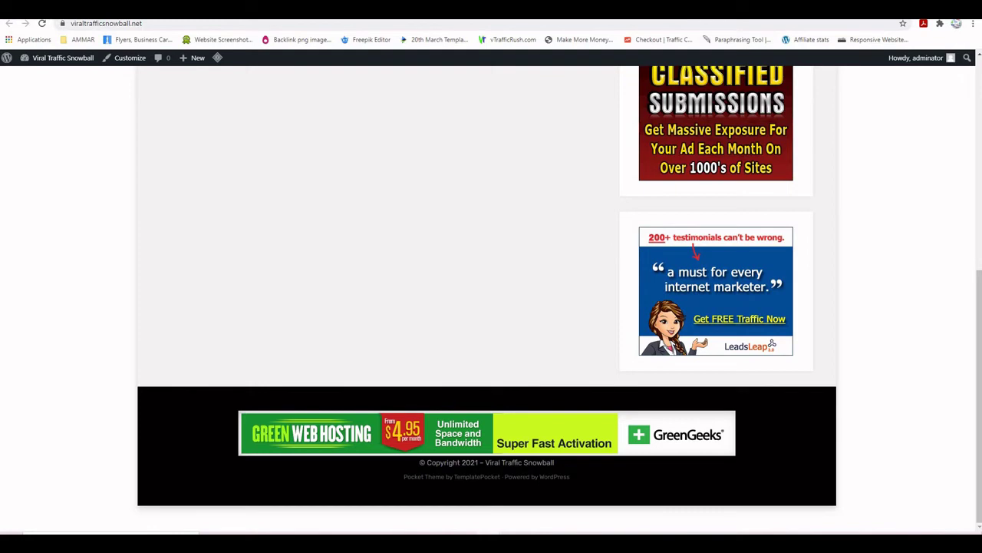
key(ctrl+shift+Tab)
Step: Add a new Main Sidebar Text widget with the LeadsLeap script pasted in its Text tab, save, and view the site
drag(296, 451, 508, 445)
click(502, 408)
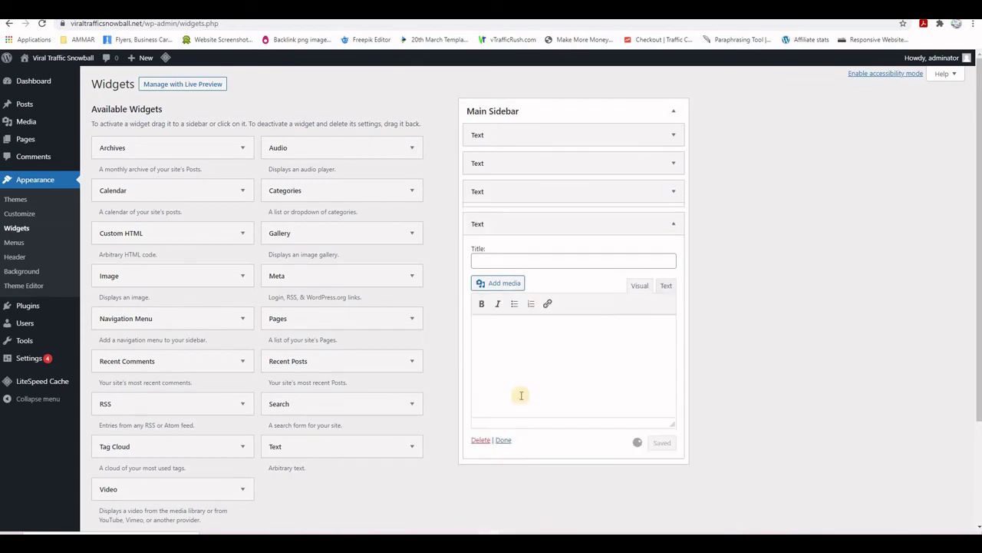
click(667, 282)
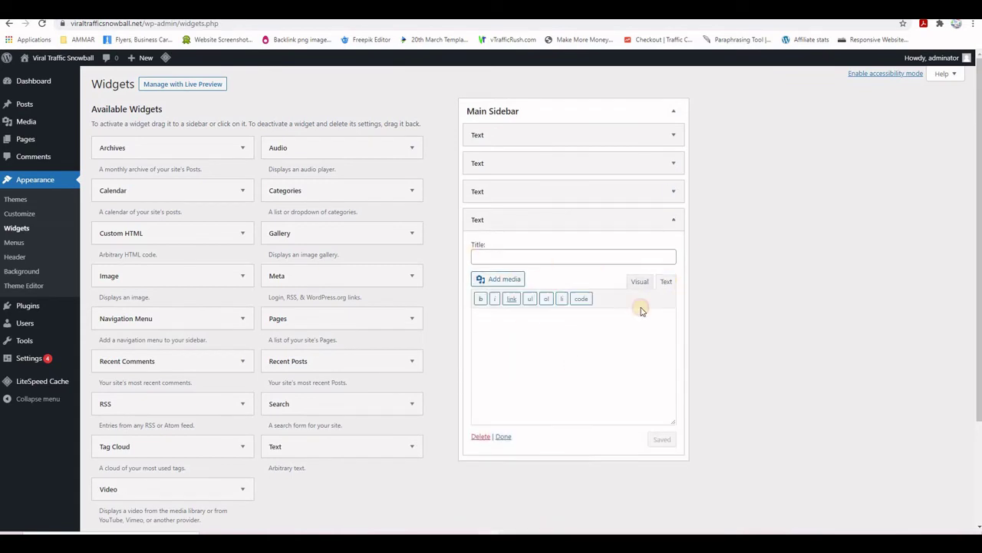
click(579, 334)
text(<script data-cfasync="false">ll_r="publistecom";ll_bc="#ffffff";ll_hc="#073763";ll_tc="#555a69";ll_cc="#8c8c8c";ll_dc="#8891a8";ll_w="300";ll_nf="0";ll_nc="1";ll_nh="0";ll_nm="0";ll_np="1";ll_pa="0";ll_nt="0";ll_wt="1";ll_fw="0";ll_n="4";ll_cl="";ll_s="w";</script><script data-cfasync="false" src="https://w.leadsleap.com/js.js"></script>)
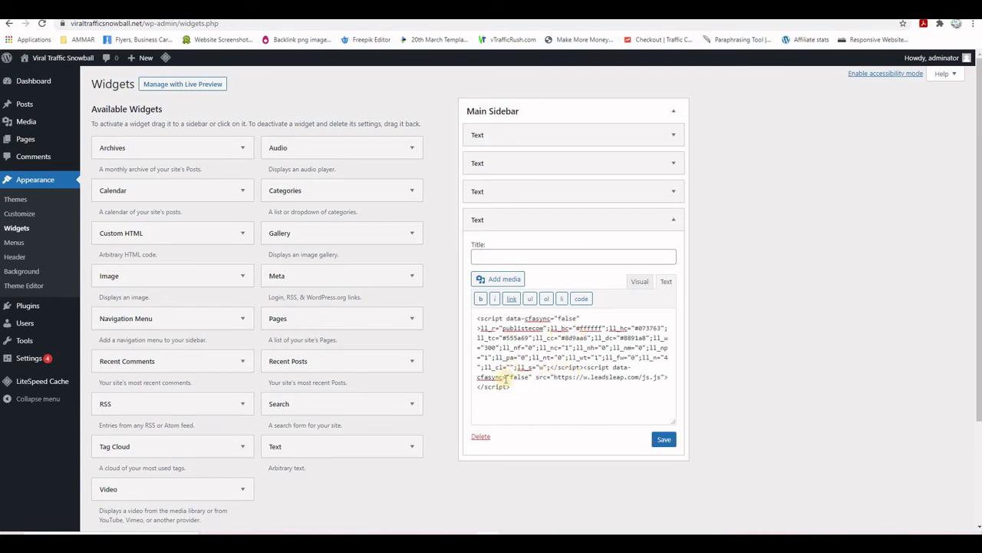
click(640, 282)
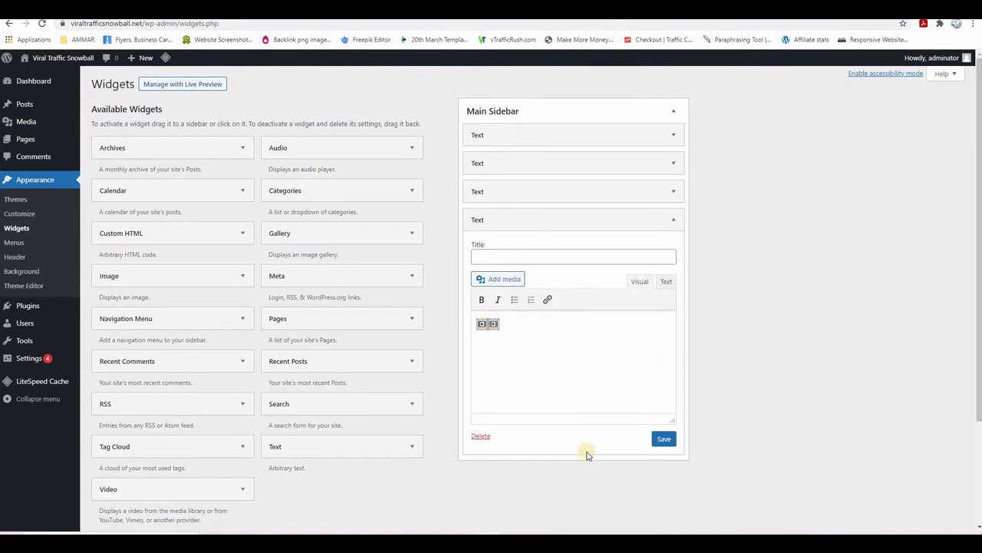
click(662, 439)
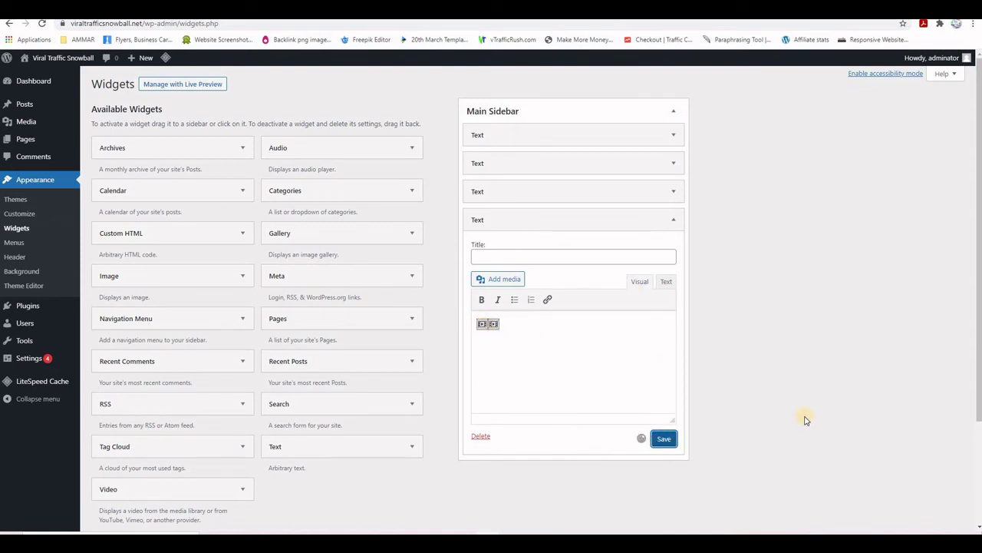
key(ctrl+Tab)
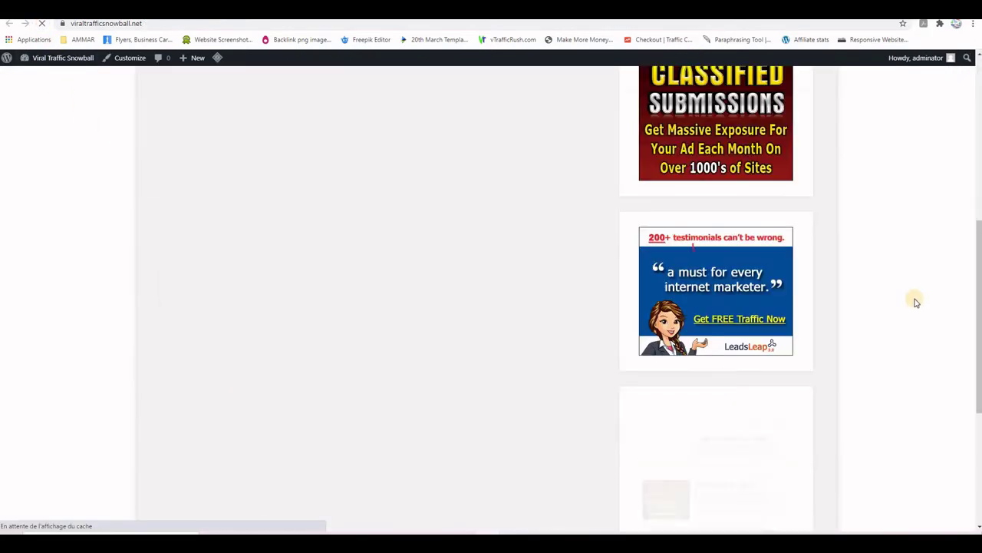
Step: Expand the reference 'Your Classified Ad To 1000's' widget and select all its raw HTML in the Text tab
scroll(895, 292, down, 3)
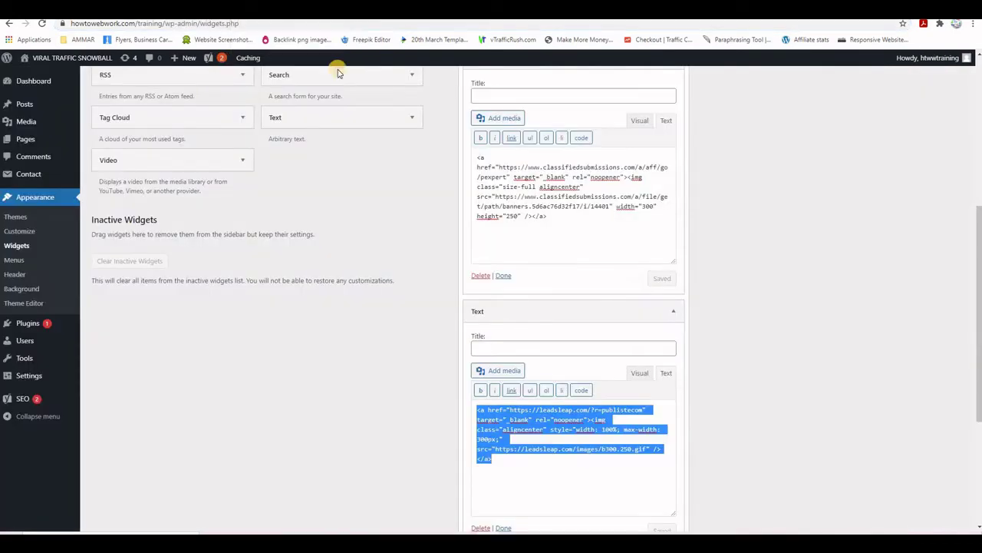
scroll(772, 325, down, 3)
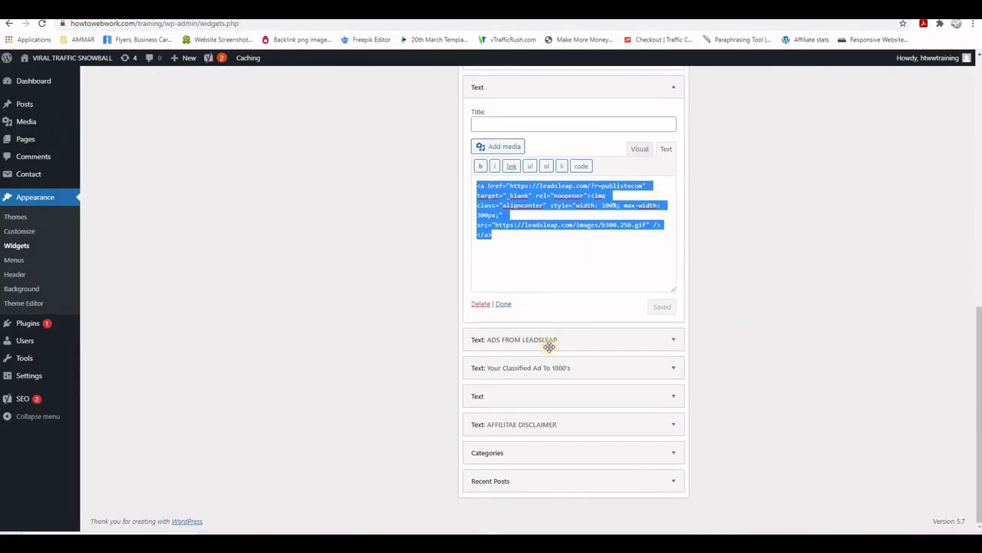
click(675, 373)
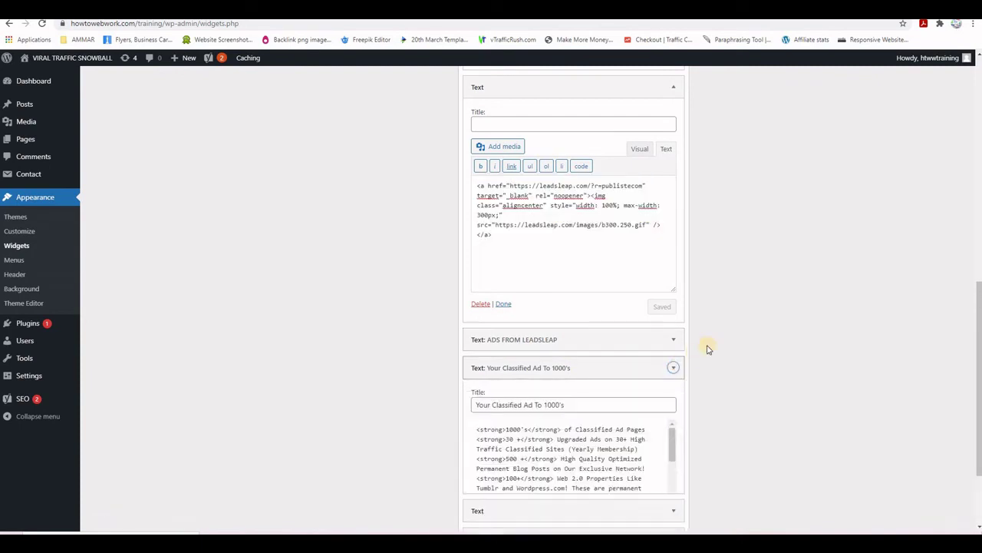
scroll(712, 346, down, 3)
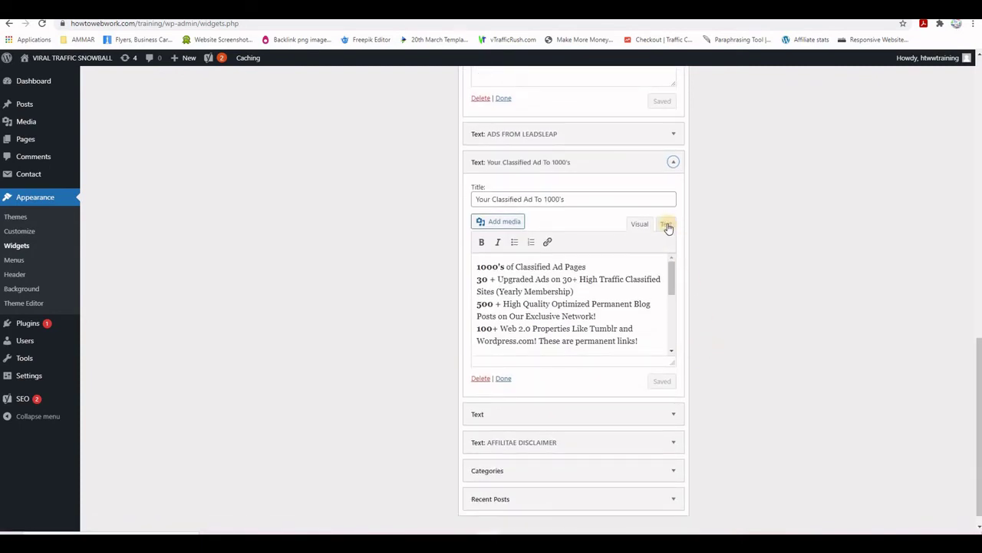
click(666, 224)
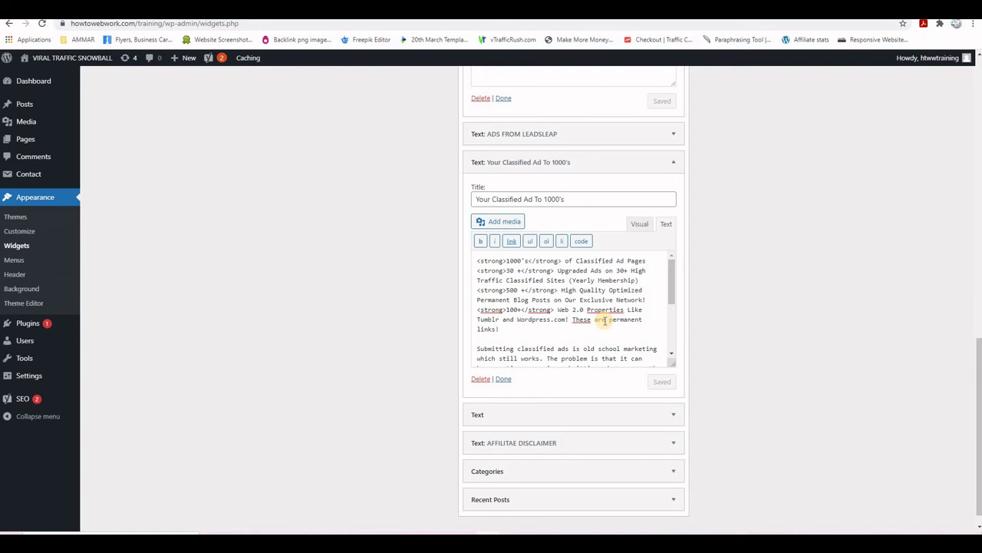
key(ctrl+a)
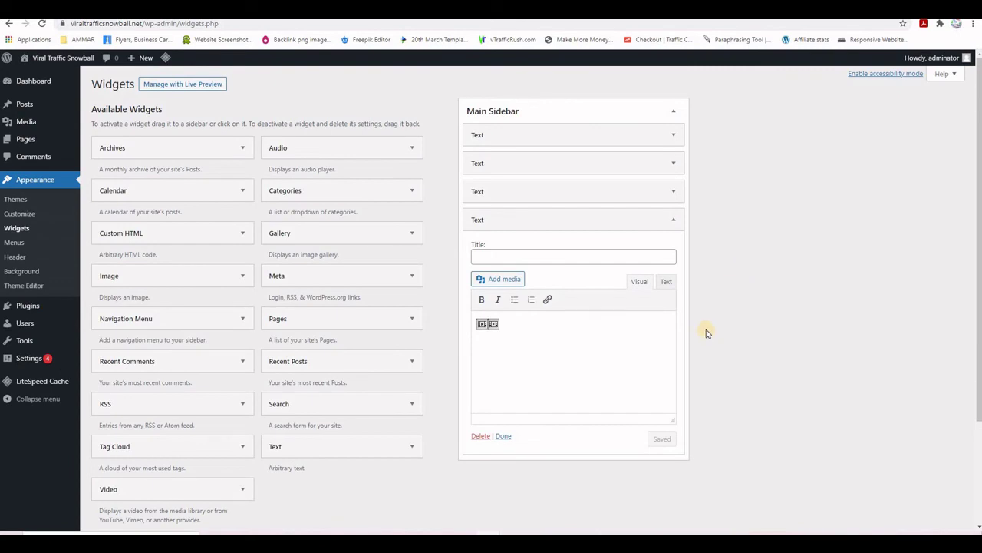
Step: Add another sidebar Text widget, paste the classified-ads HTML into its Text tab, and save
scroll(752, 365, down, 3)
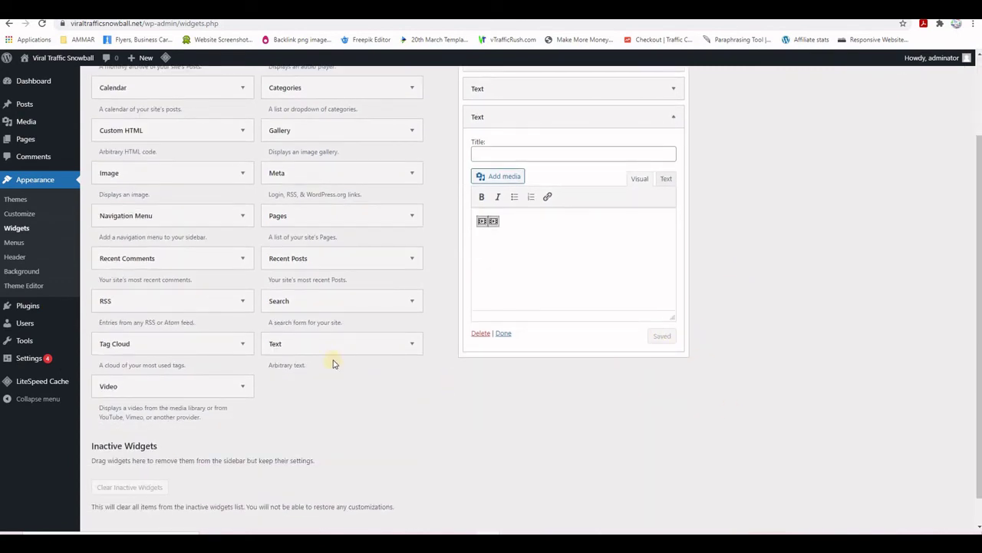
click(504, 336)
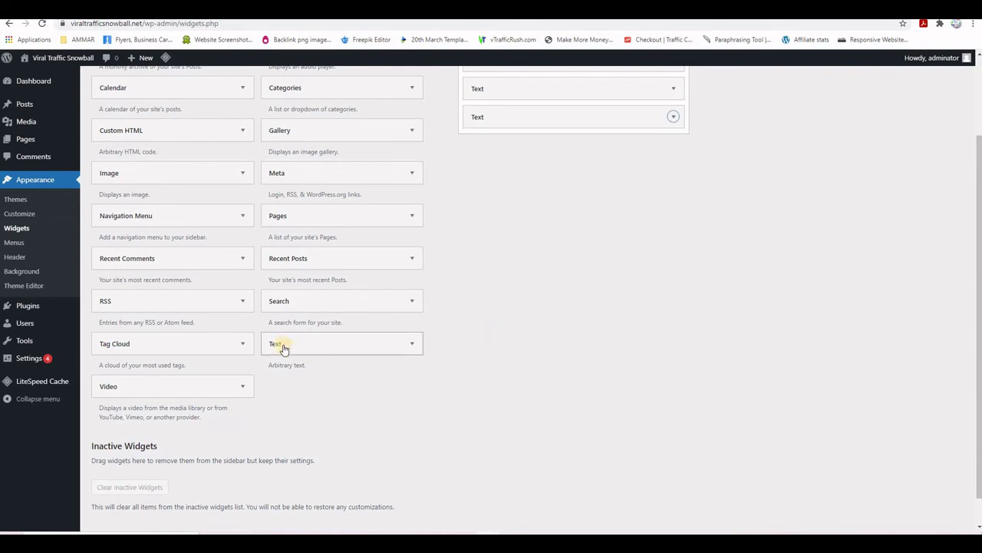
drag(497, 276, 501, 144)
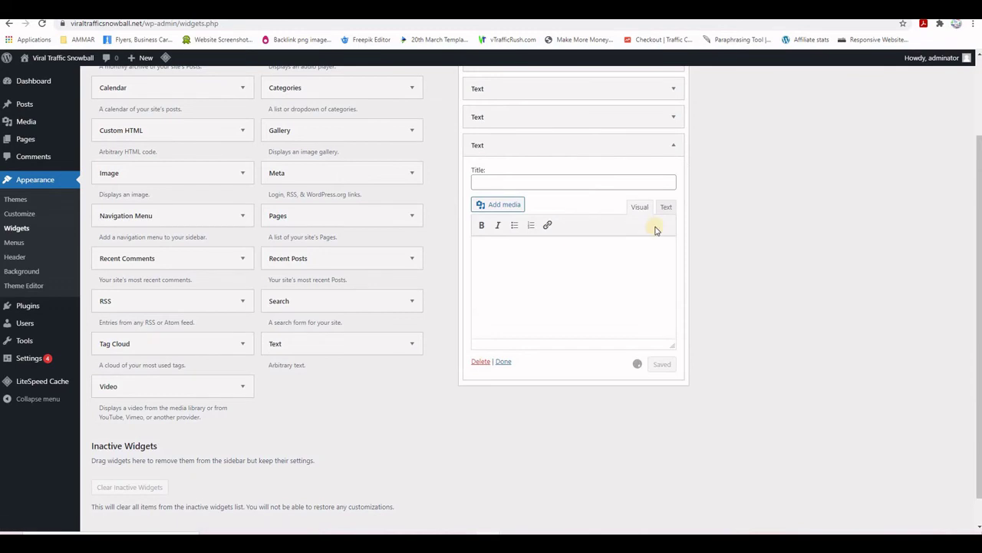
click(666, 207)
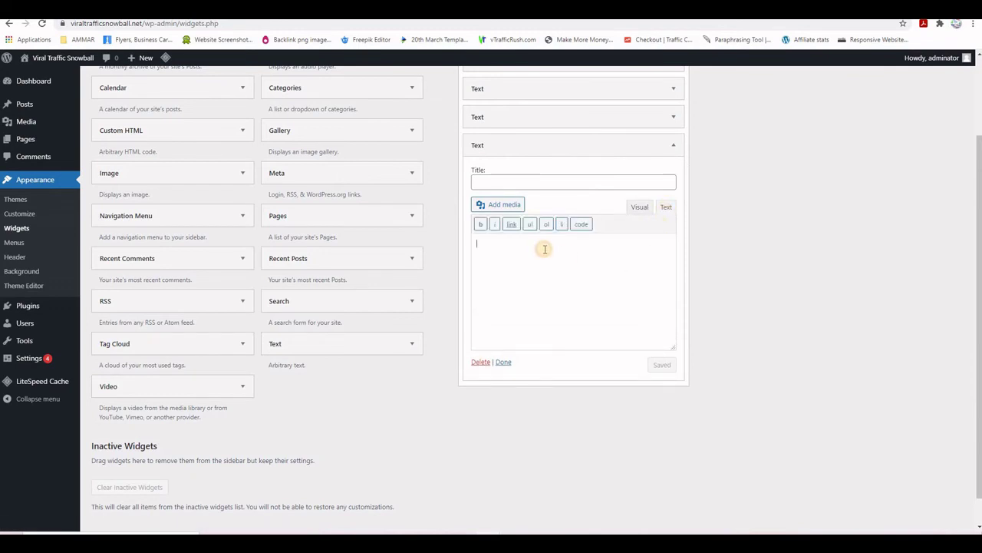
key(ctrl+v)
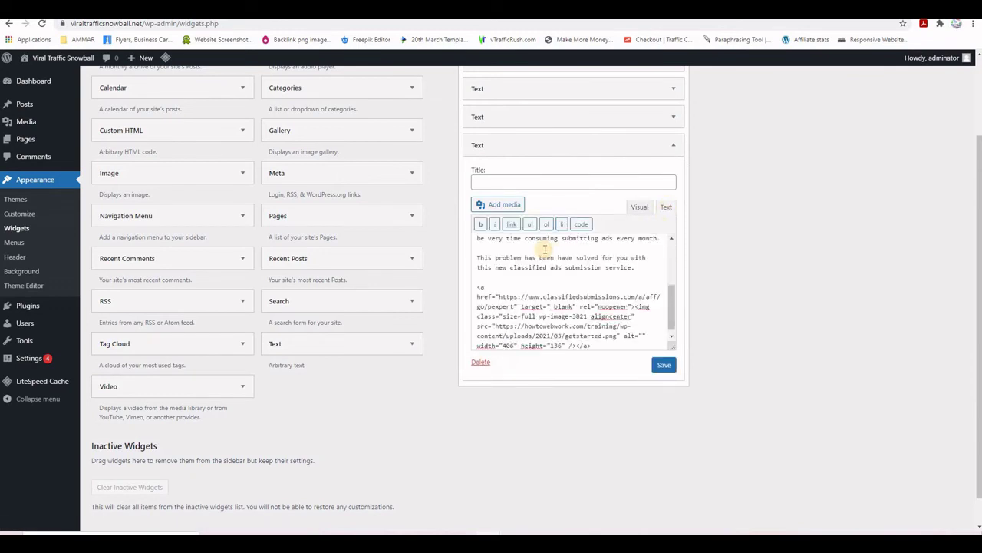
click(663, 366)
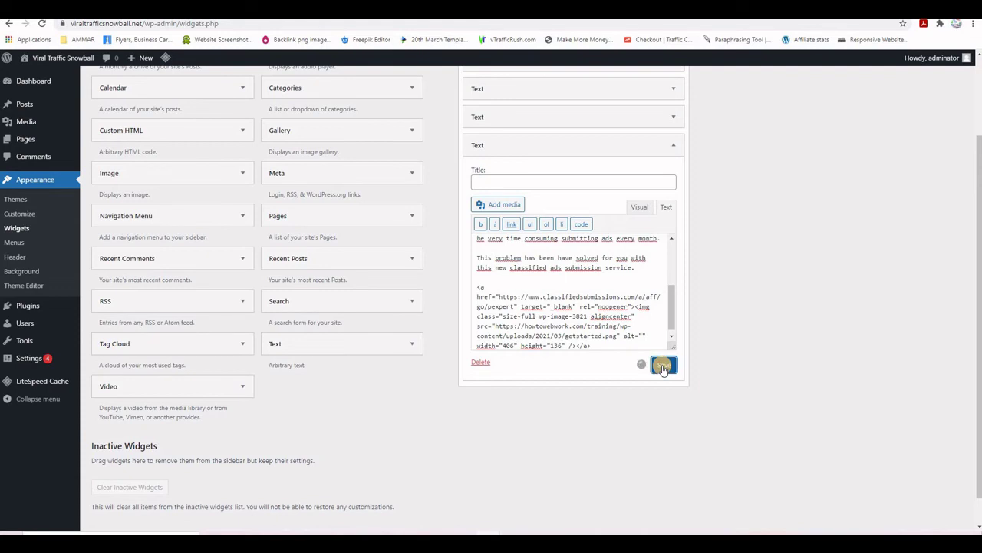
Step: Switch to Visual to check the classified-ads text and Get Started Today image render
click(640, 208)
scroll(566, 310, down, 3)
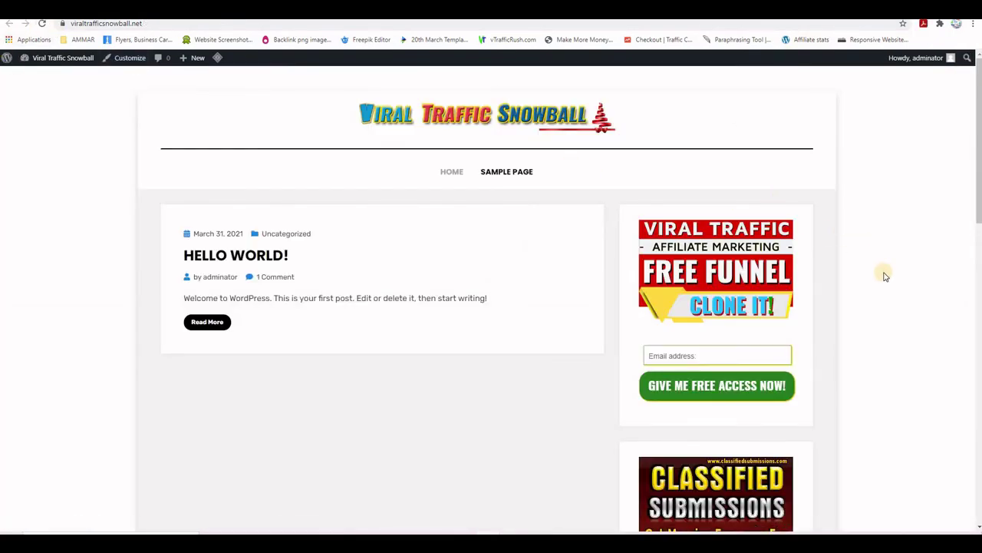
scroll(884, 277, down, 2)
scroll(884, 278, down, 8)
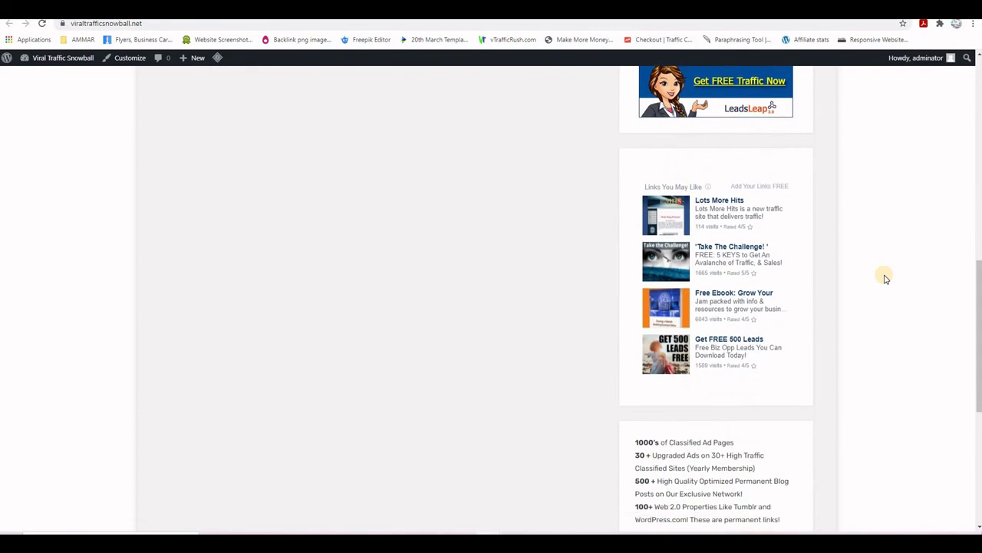
scroll(884, 278, down, 4)
scroll(884, 277, up, 1)
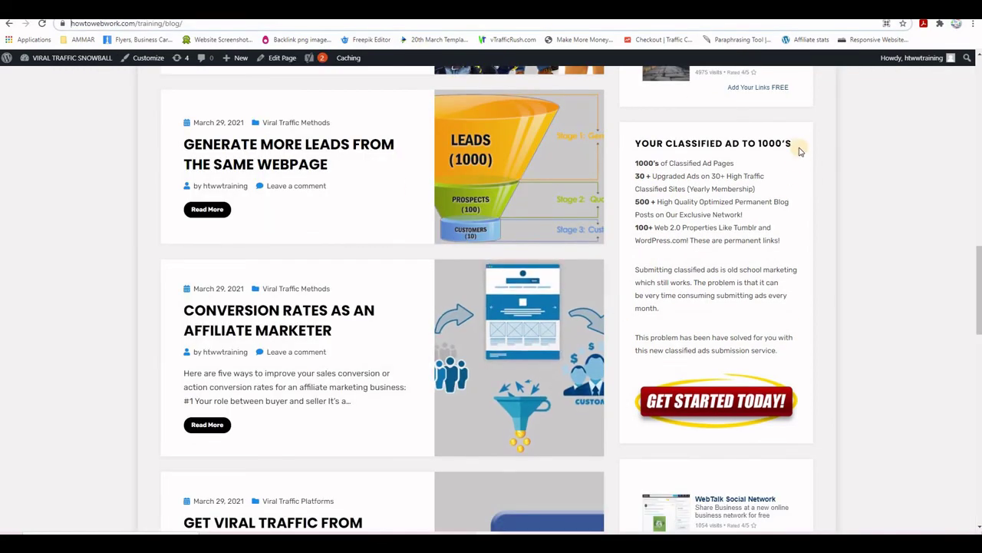
Step: Paste the reference heading YOUR CLASSIFIED AD TO 1000'S as the widget title, save, and reload the front page
drag(787, 143, 633, 143)
key(ctrl+c)
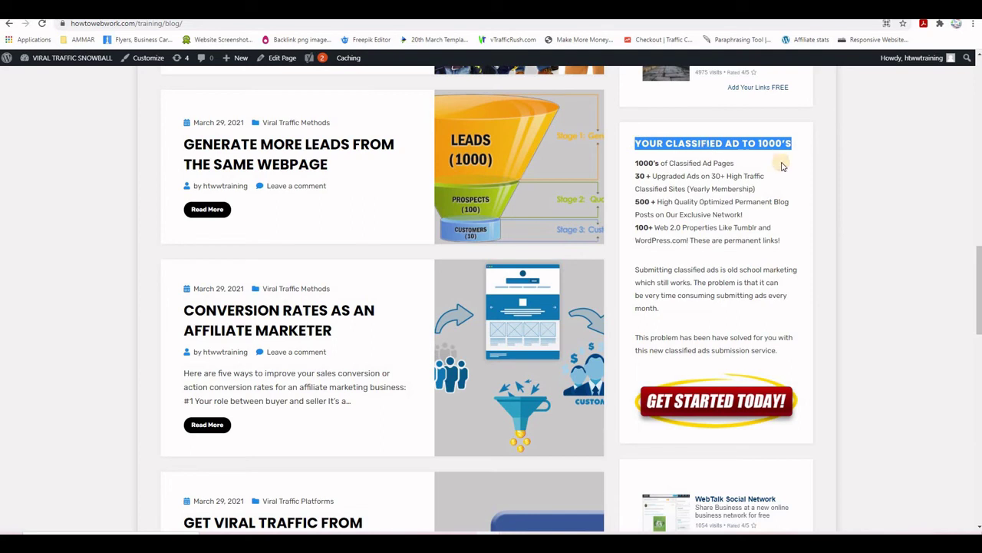
key(ctrl+Tab)
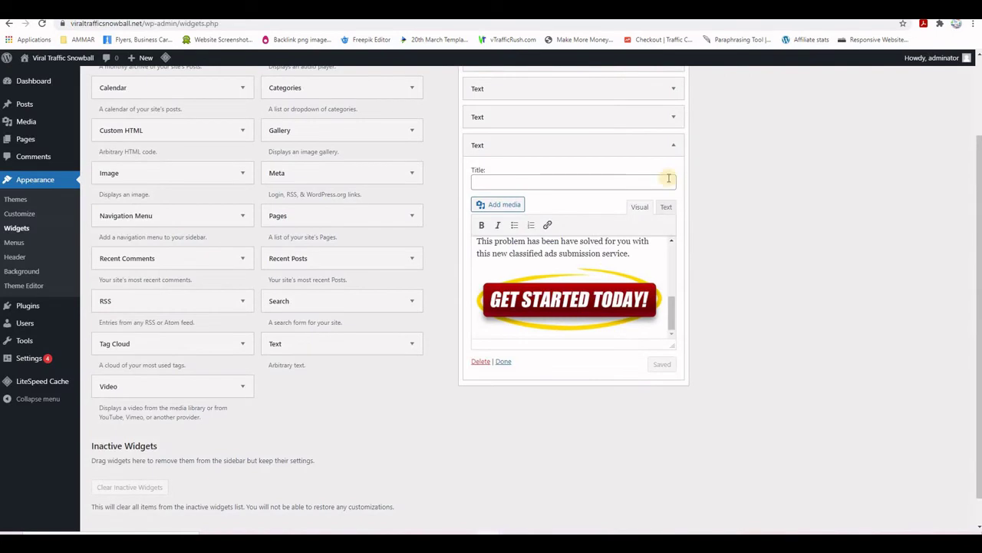
click(550, 182)
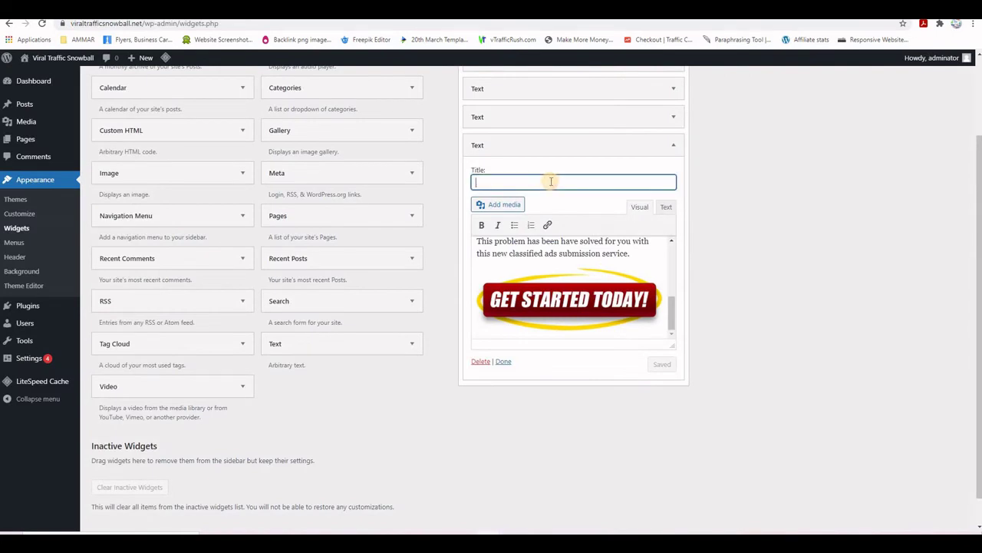
key(ctrl+v)
click(660, 364)
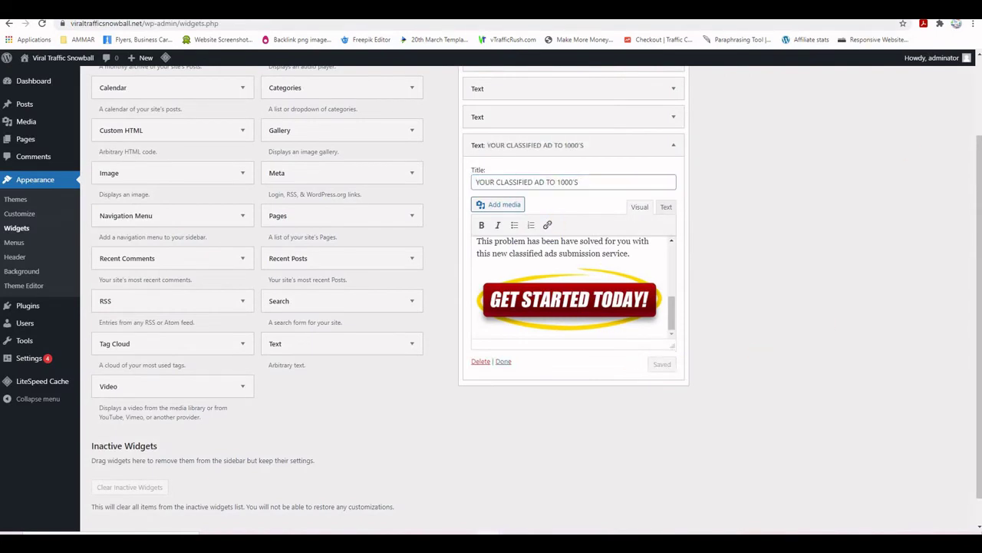
key(ctrl+Tab)
key(F5)
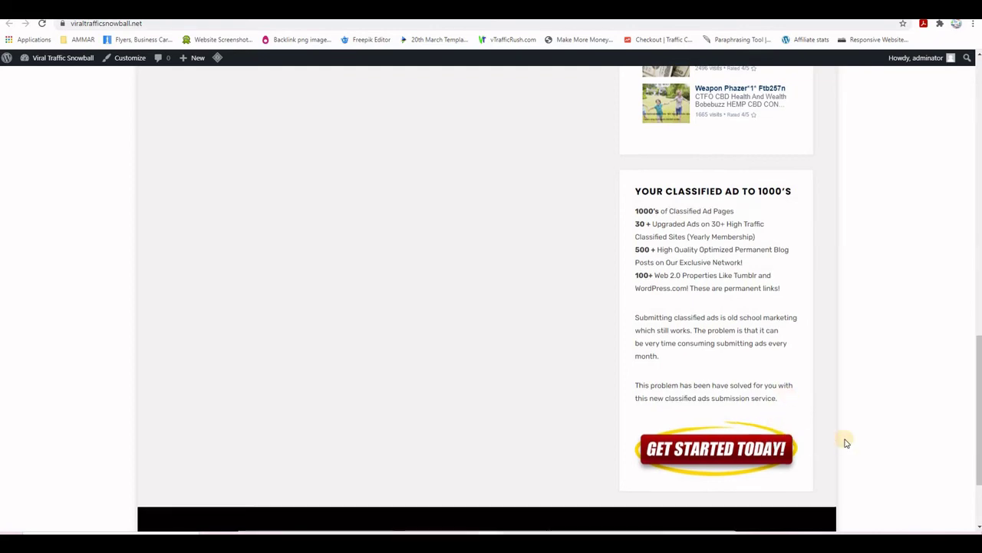
Step: Scroll through the finished front-page sidebar, then find the reference blog's Affiliate Disclaimer widget
scroll(846, 442, up, 1)
scroll(846, 443, up, 10)
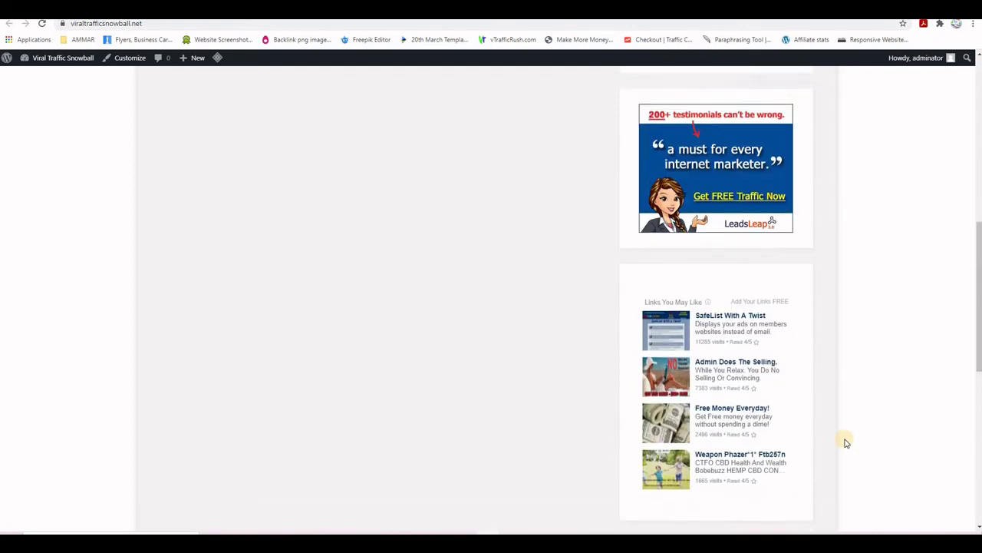
scroll(846, 443, up, 6)
scroll(847, 437, down, 8)
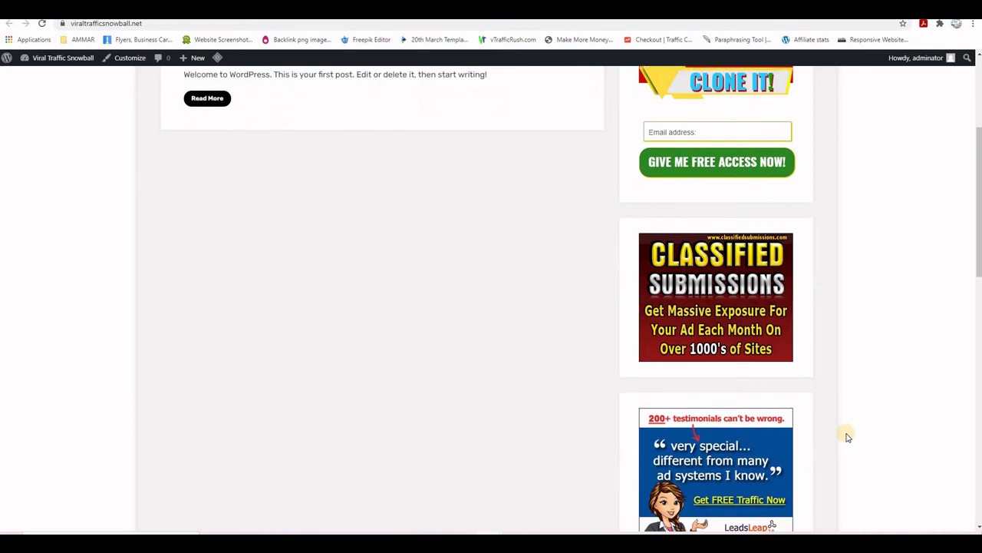
scroll(847, 436, up, 9)
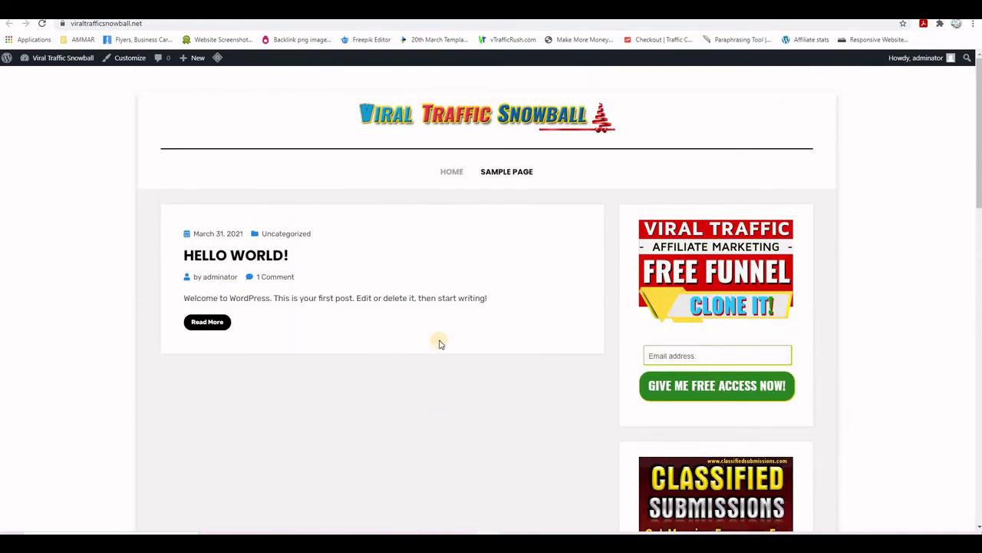
scroll(875, 284, down, 1)
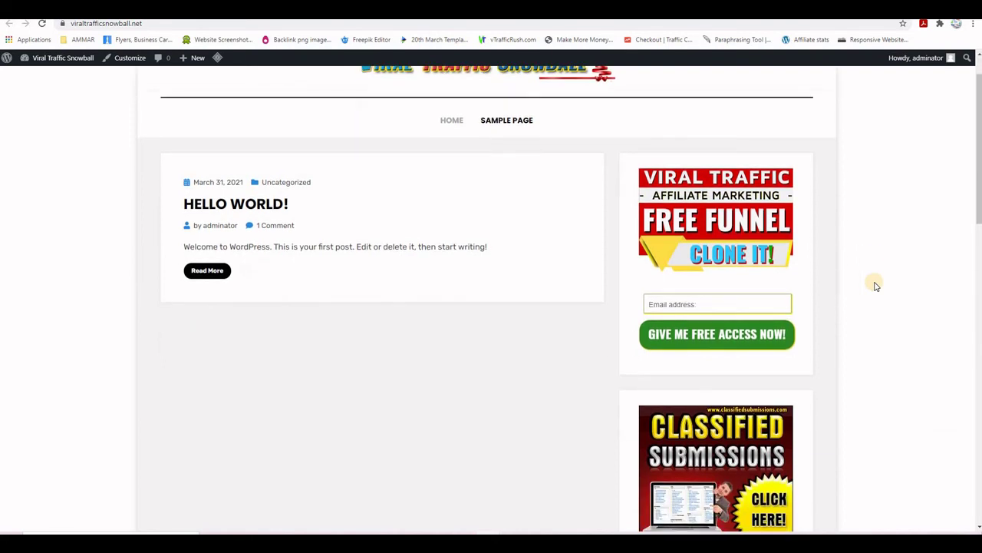
scroll(767, 199, up, 1)
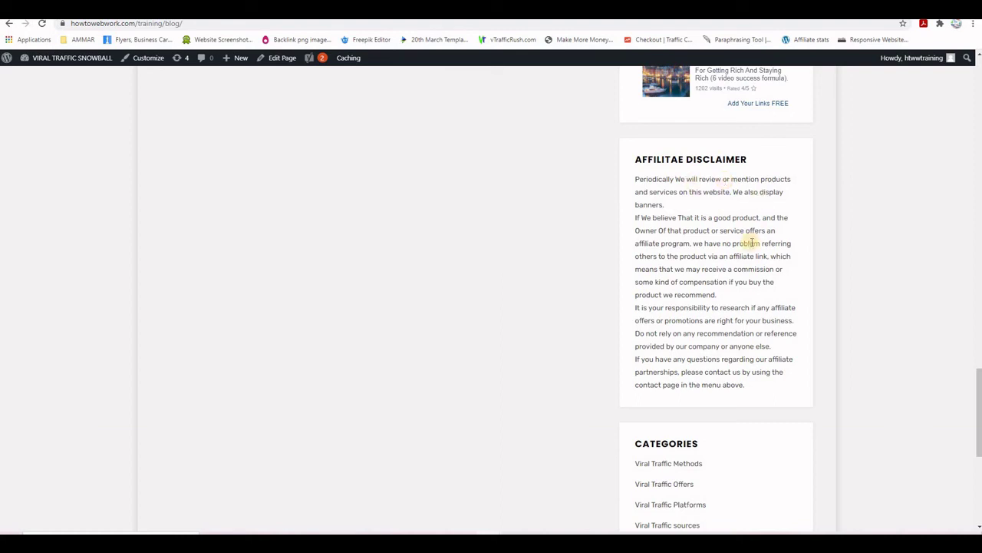
Step: Copy the reference affiliate disclaimer text into a new sidebar Text widget below the classified-ads one
drag(635, 181, 756, 390)
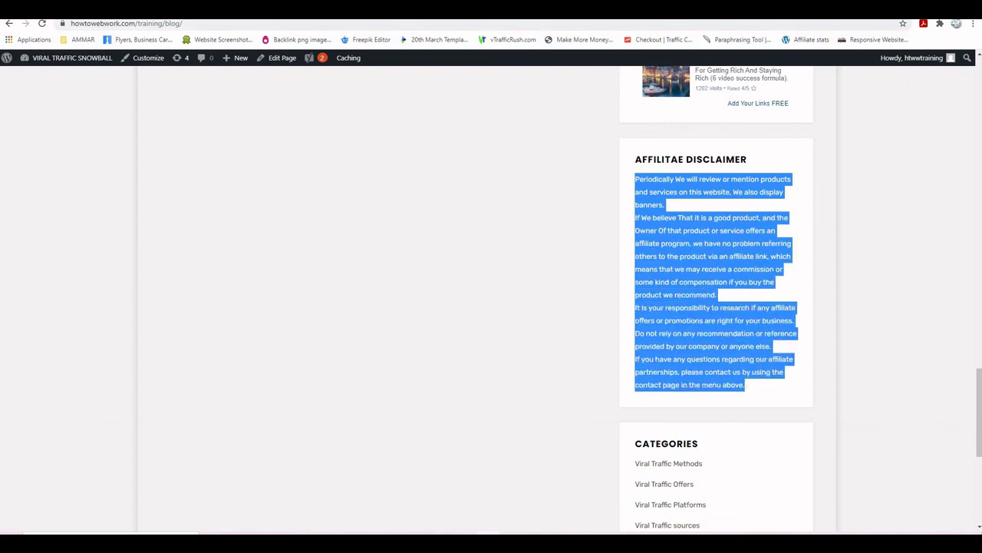
key(ctrl+Tab)
drag(274, 345, 510, 398)
scroll(580, 476, down, 2)
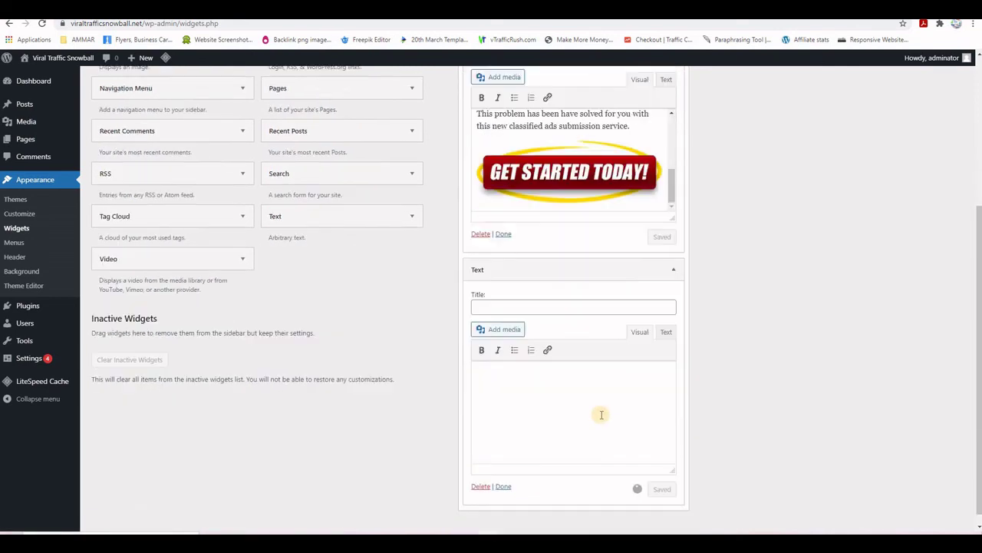
click(588, 377)
key(ctrl+v)
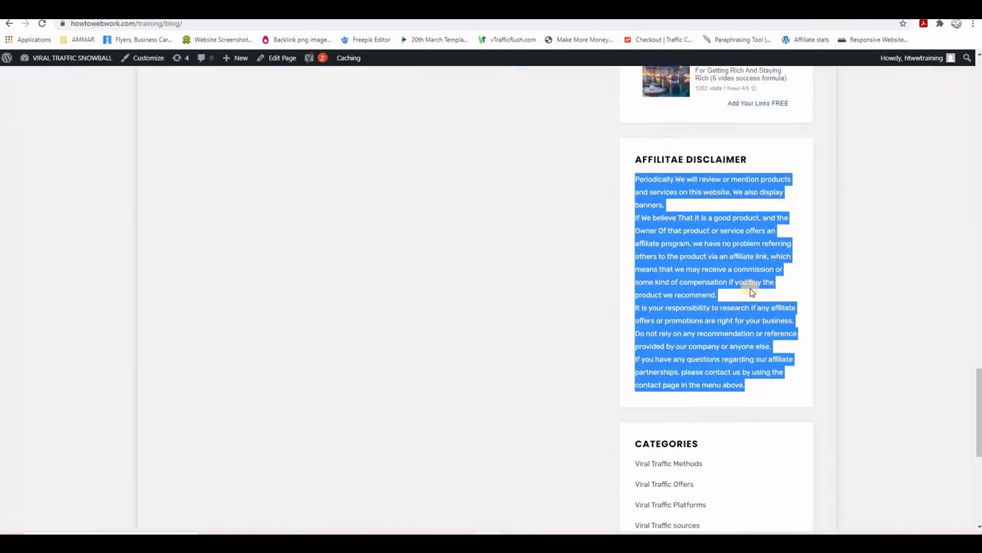
Step: Title the new widget AFFILITAE DISCLAIMER and save it
drag(748, 160, 633, 158)
key(ctrl+c)
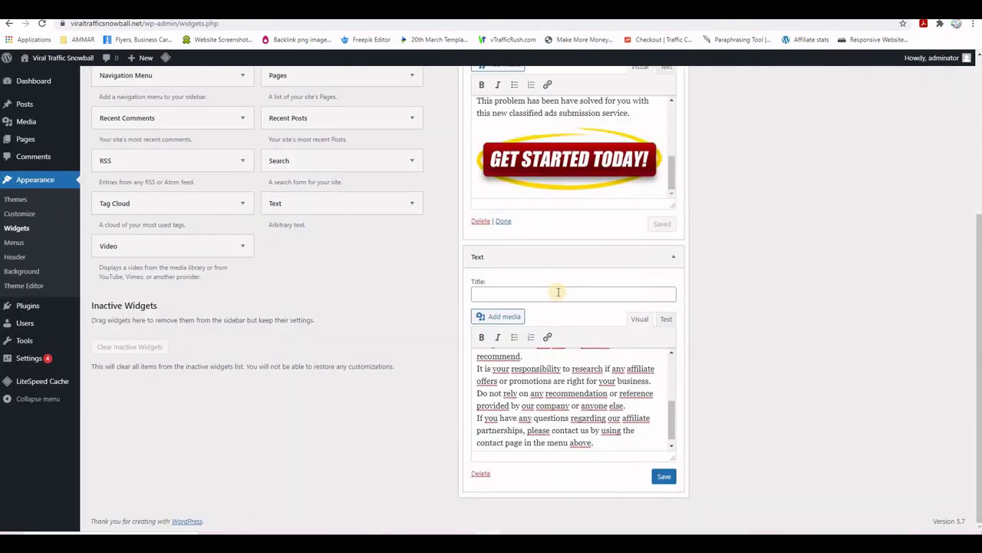
click(558, 292)
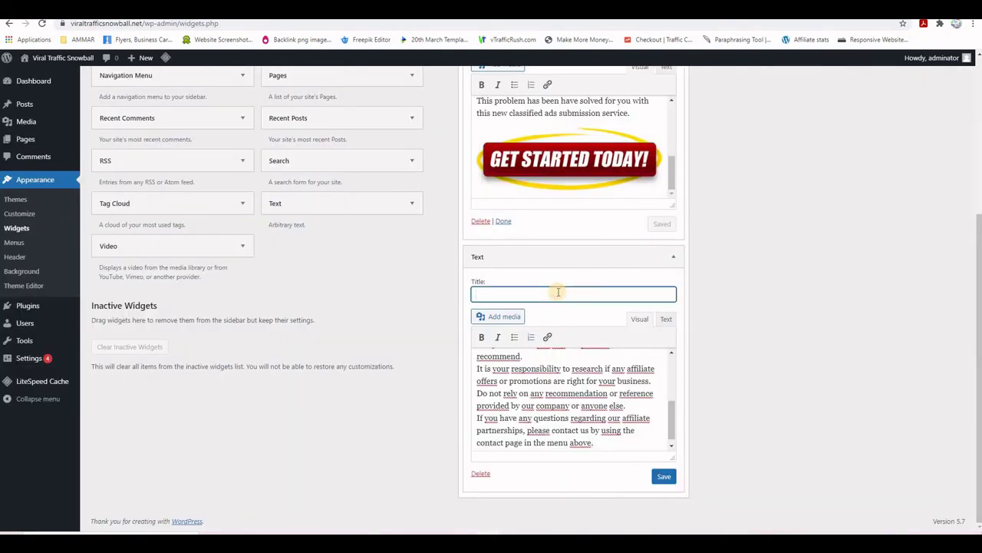
key(ctrl+v)
click(664, 476)
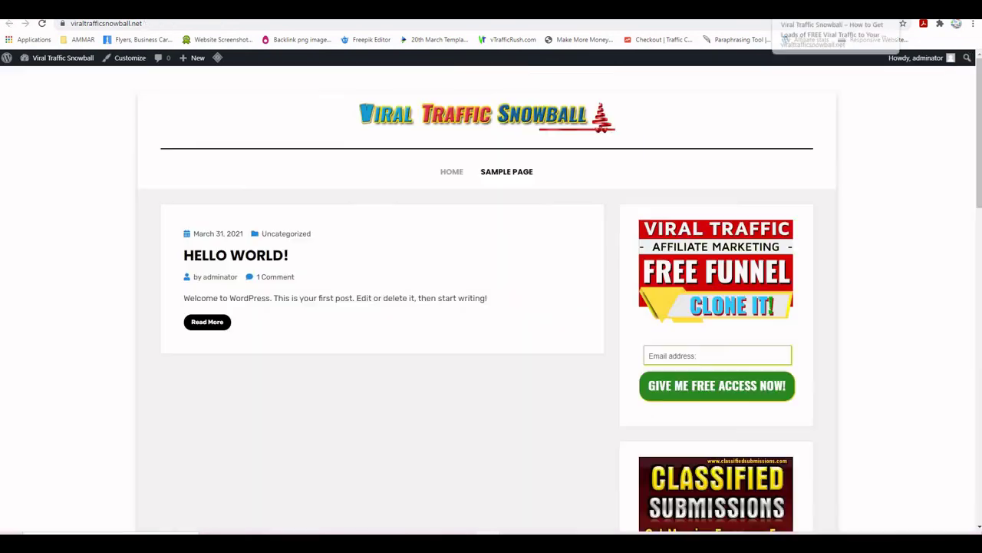
Step: Reload the front page and confirm the AFFILITAE DISCLAIMER box sits last in the sidebar
scroll(884, 325, down, 5)
scroll(885, 325, down, 8)
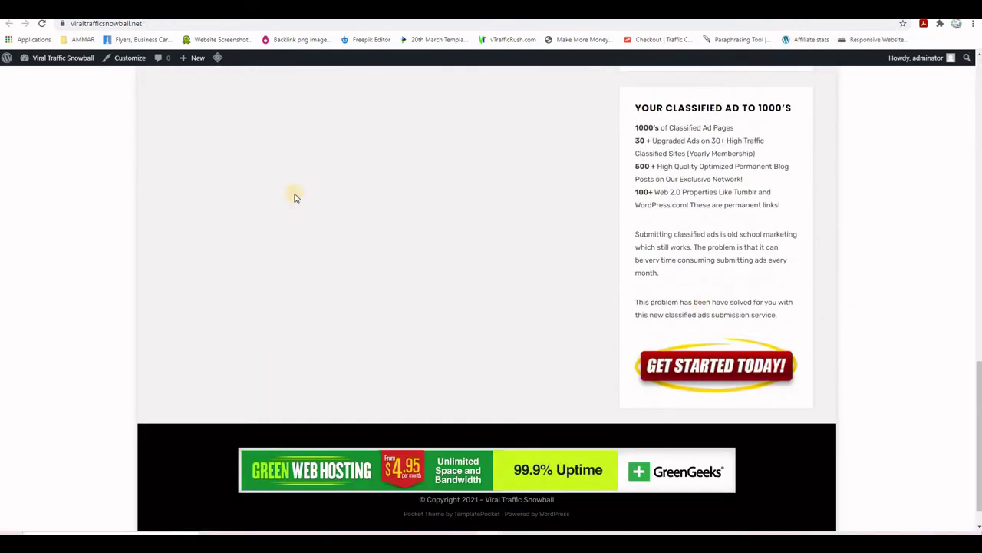
click(42, 26)
scroll(803, 277, down, 10)
scroll(864, 313, down, 3)
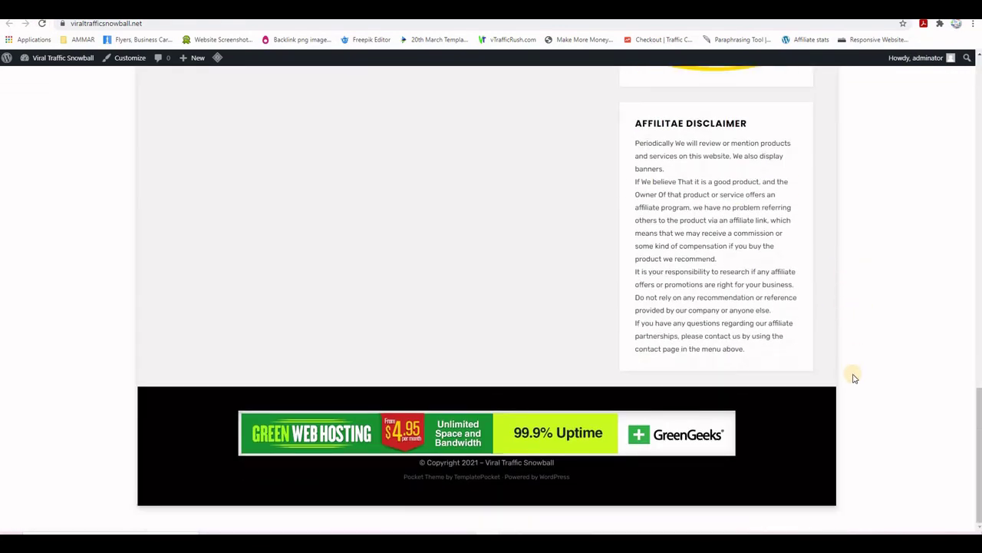
scroll(854, 376, up, 10)
scroll(858, 391, up, 3)
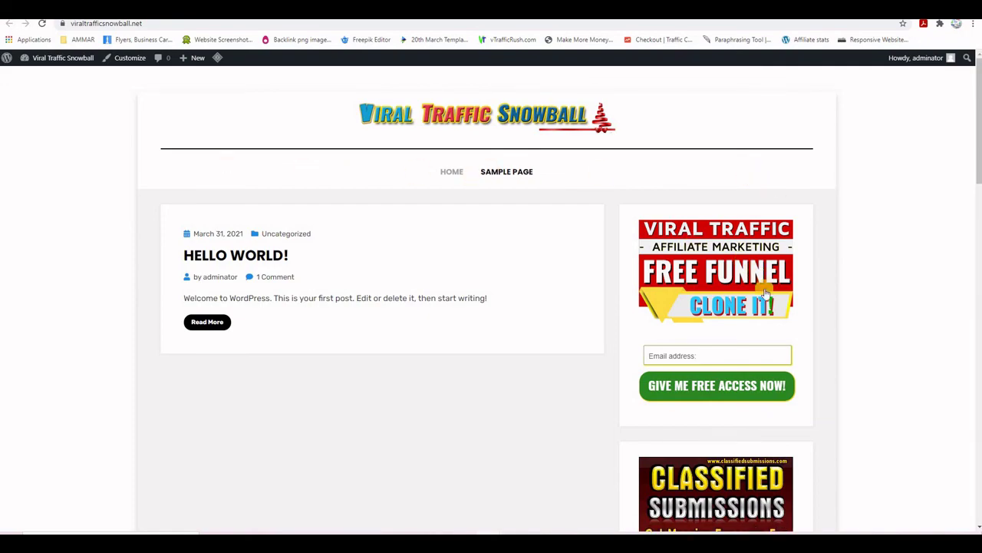
scroll(764, 292, down, 8)
scroll(765, 294, down, 4)
scroll(768, 294, up, 12)
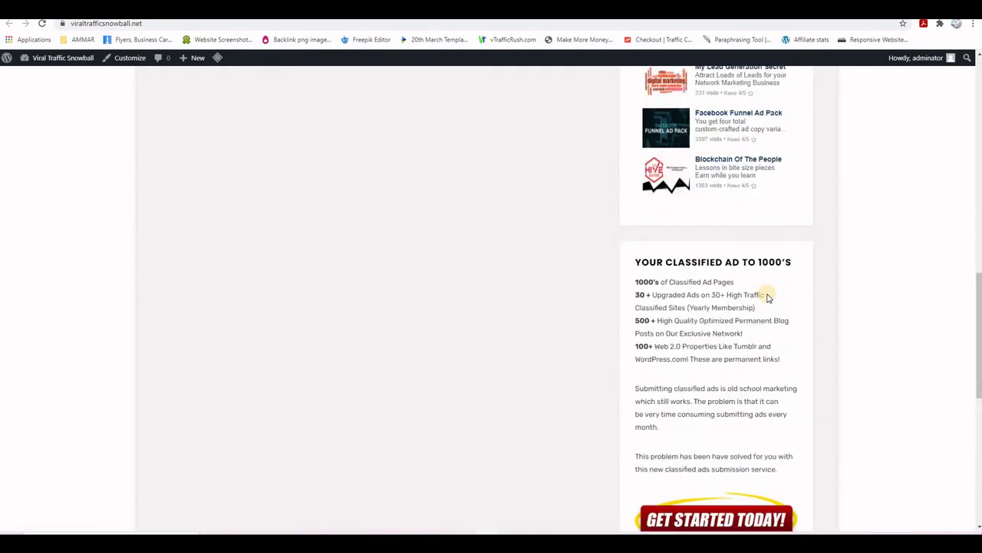
scroll(402, 287, up, 2)
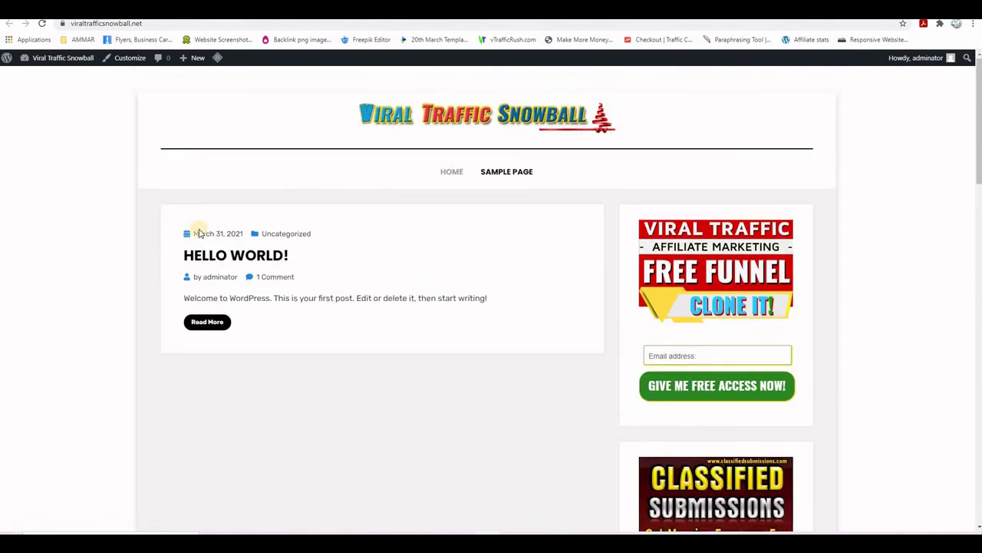